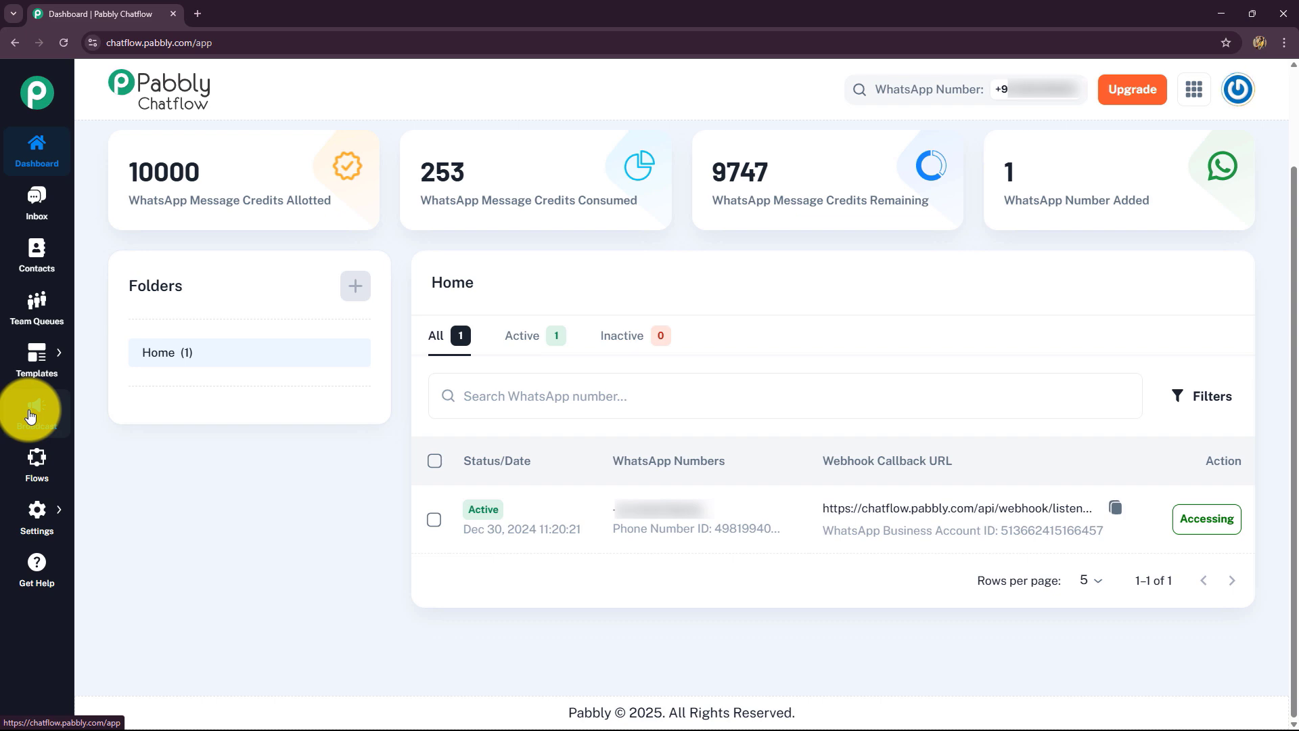
# Open the list of WhatsApp message templates
pyautogui.scroll(2, 342, 537)
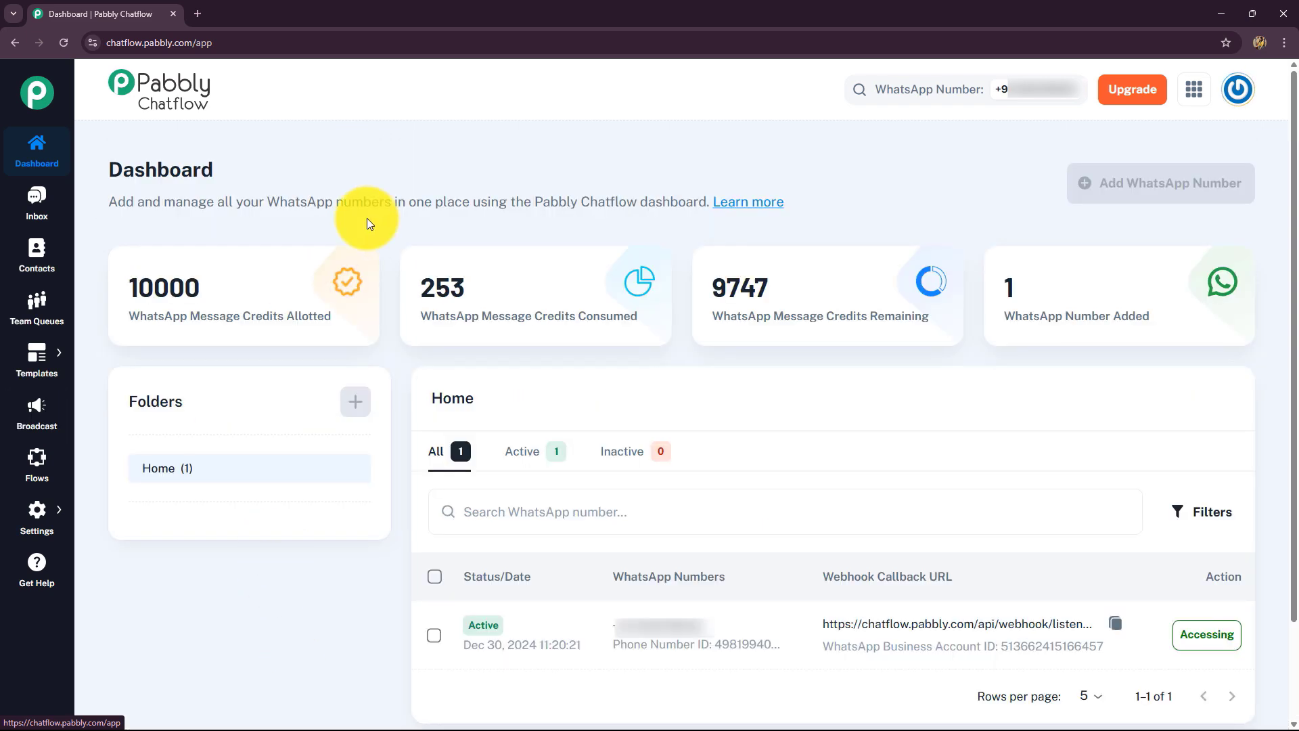
pyautogui.moveTo(35, 361)
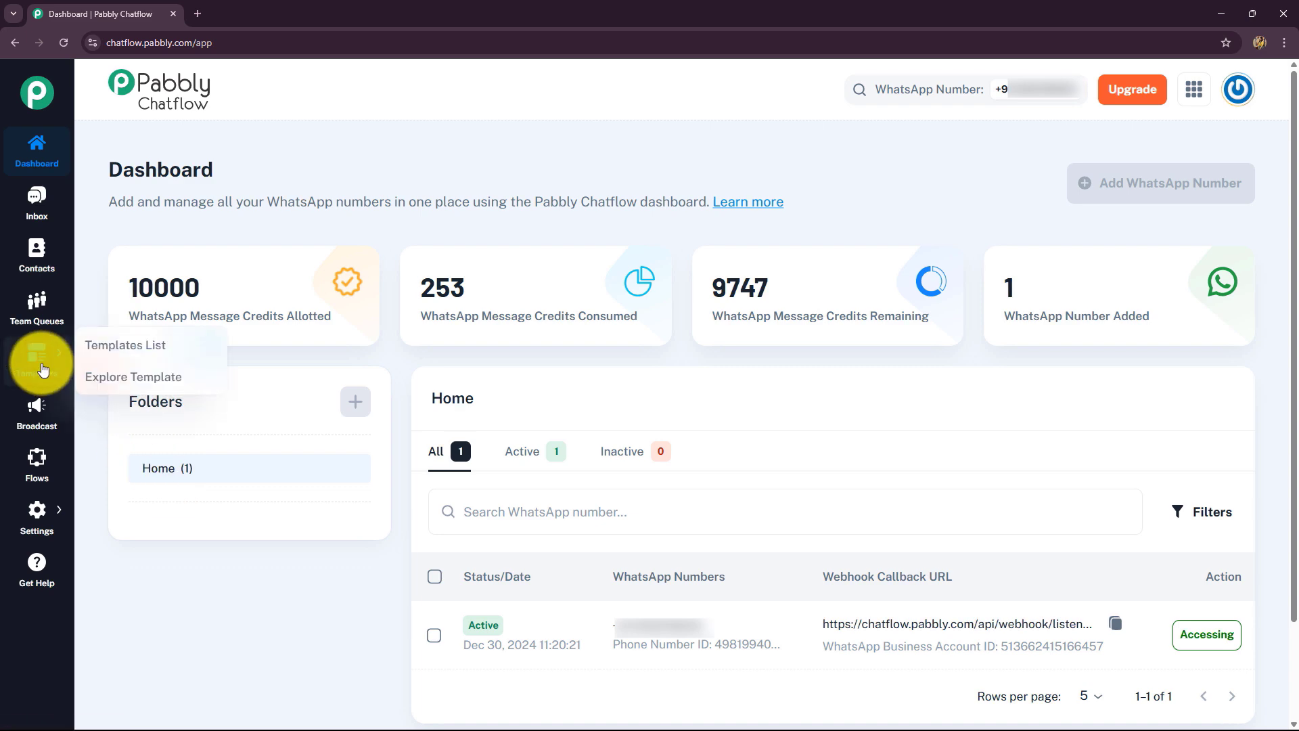
pyautogui.click(91, 352)
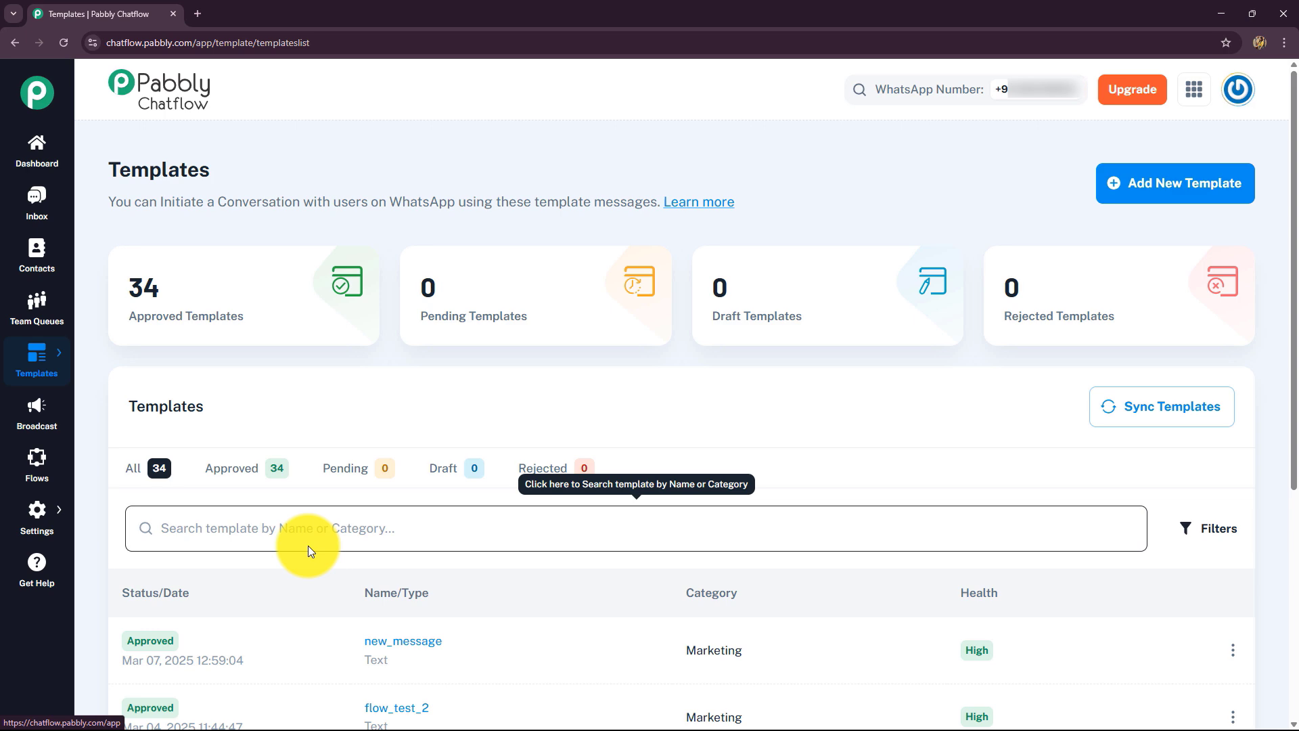
# Review the Templates page, including the template status cards and the listed templates with their categories and health
pyautogui.scroll(-4, 375, 559)
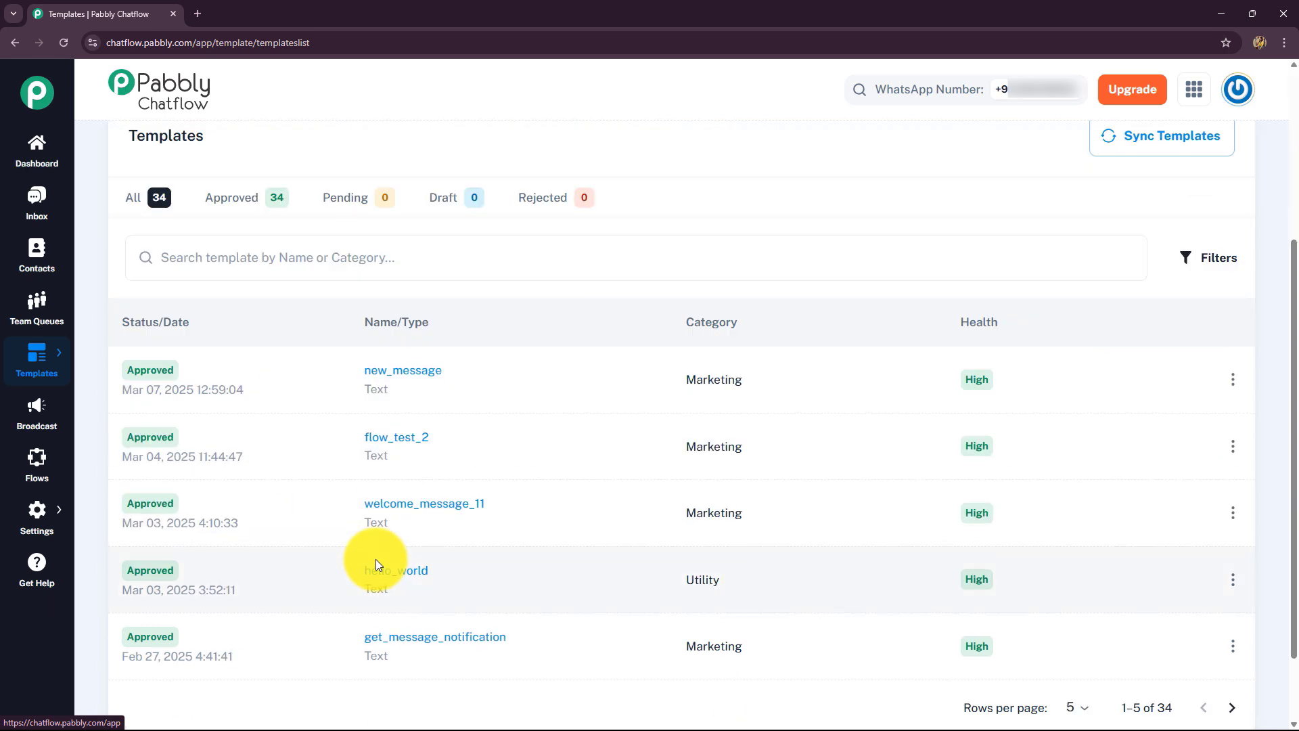
pyautogui.moveTo(372, 586)
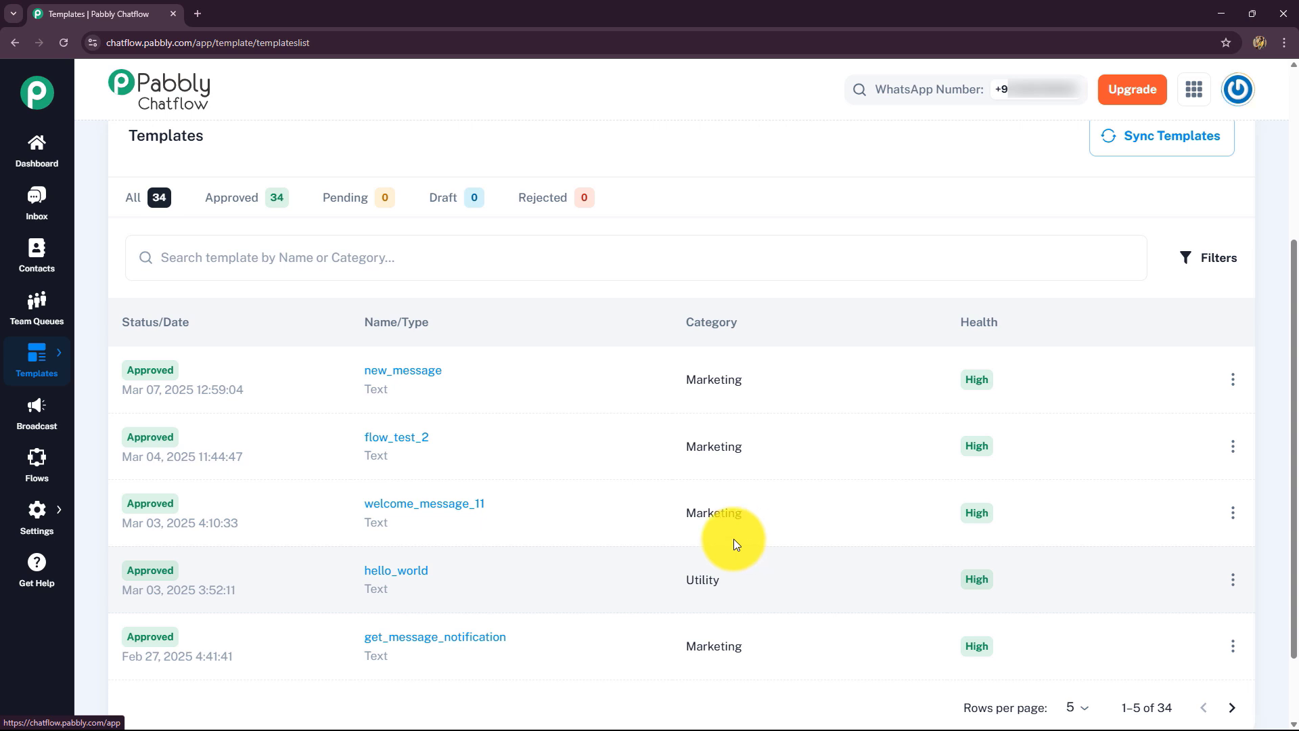
pyautogui.scroll(-2, 608, 570)
pyautogui.scroll(4, 608, 571)
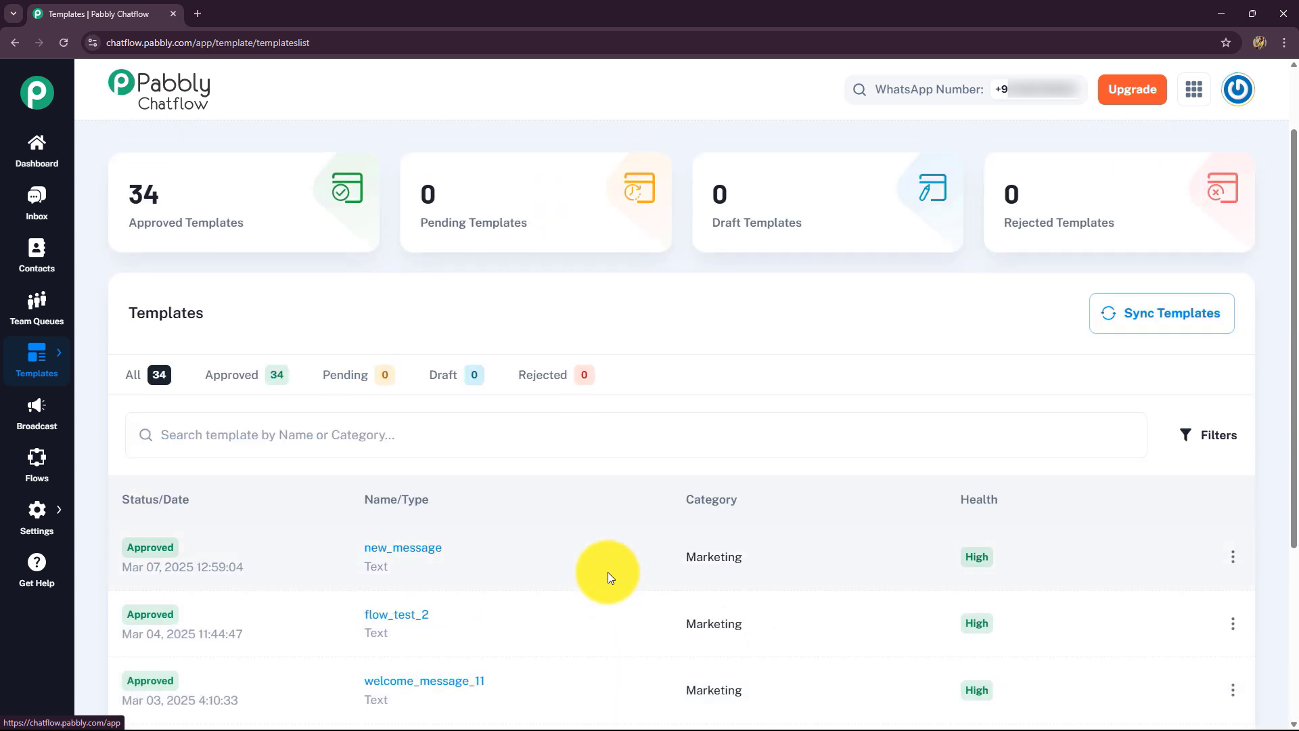
pyautogui.scroll(2, 607, 571)
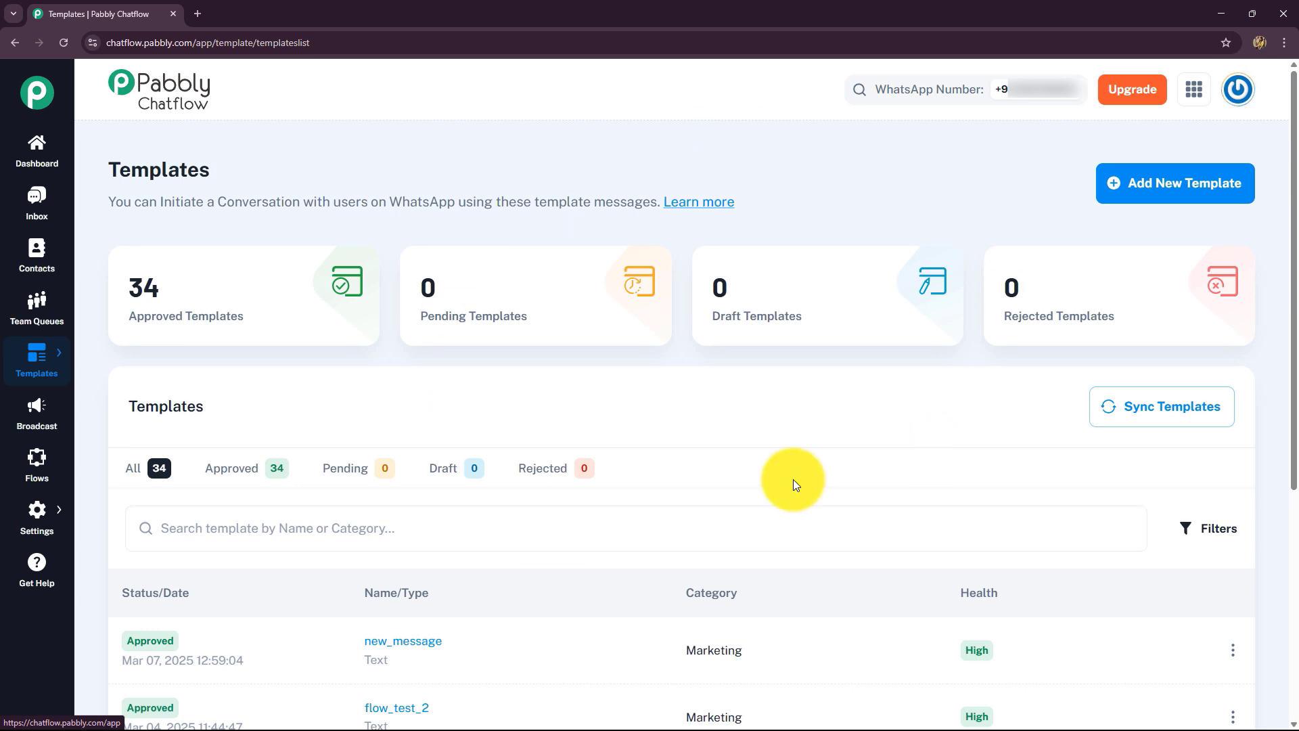
pyautogui.scroll(-2, 628, 359)
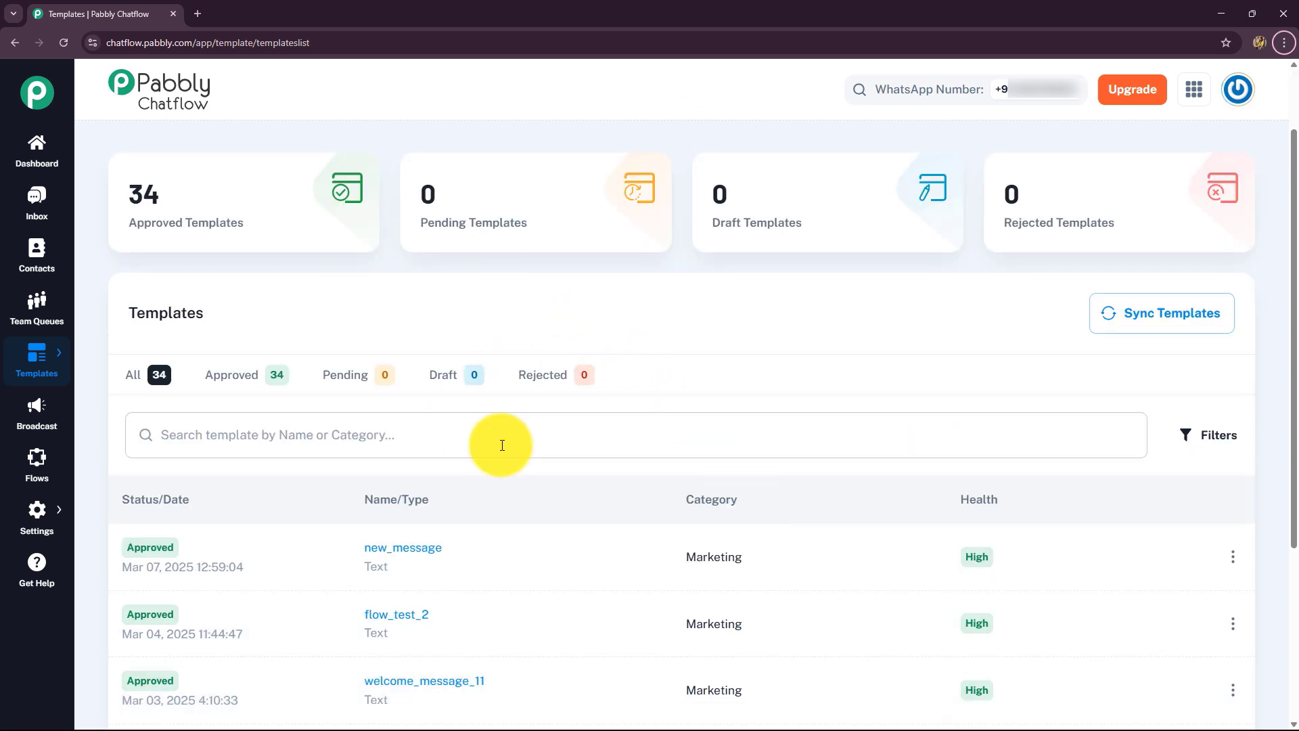
pyautogui.scroll(-4, 499, 474)
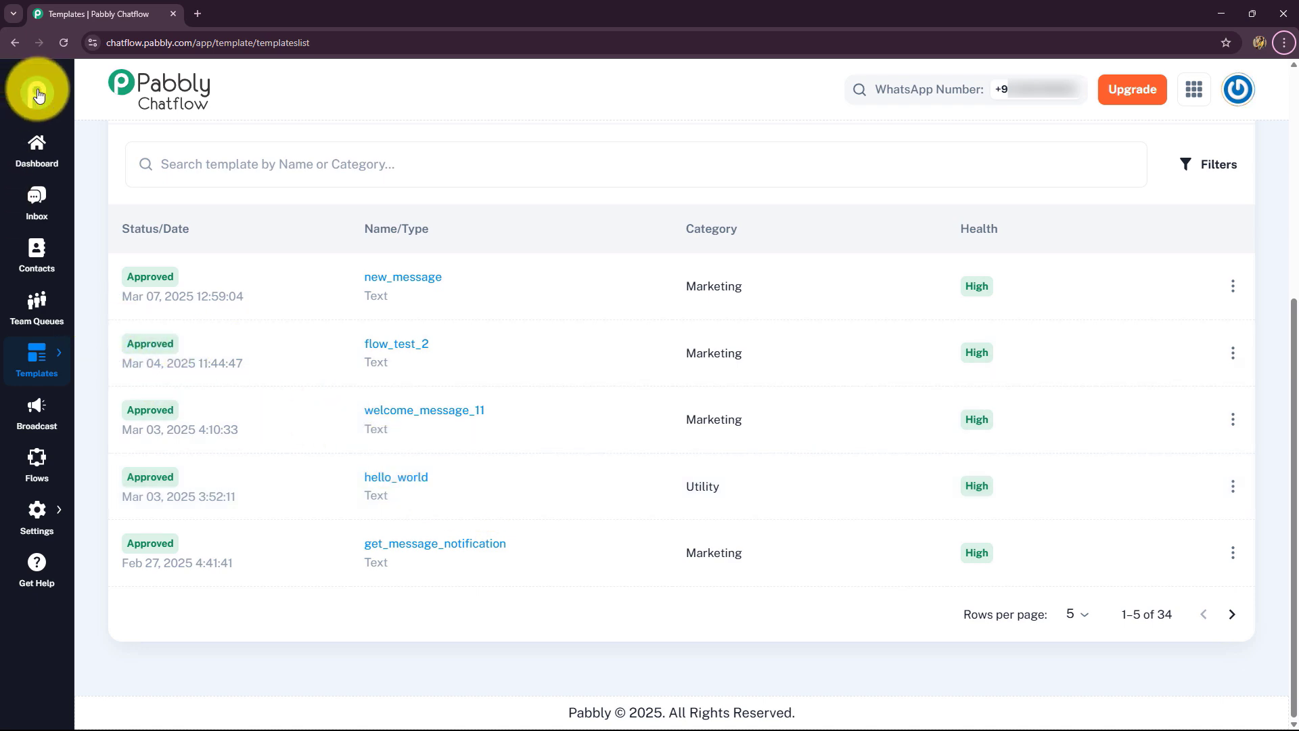
pyautogui.scroll(3, 601, 369)
pyautogui.scroll(2, 601, 370)
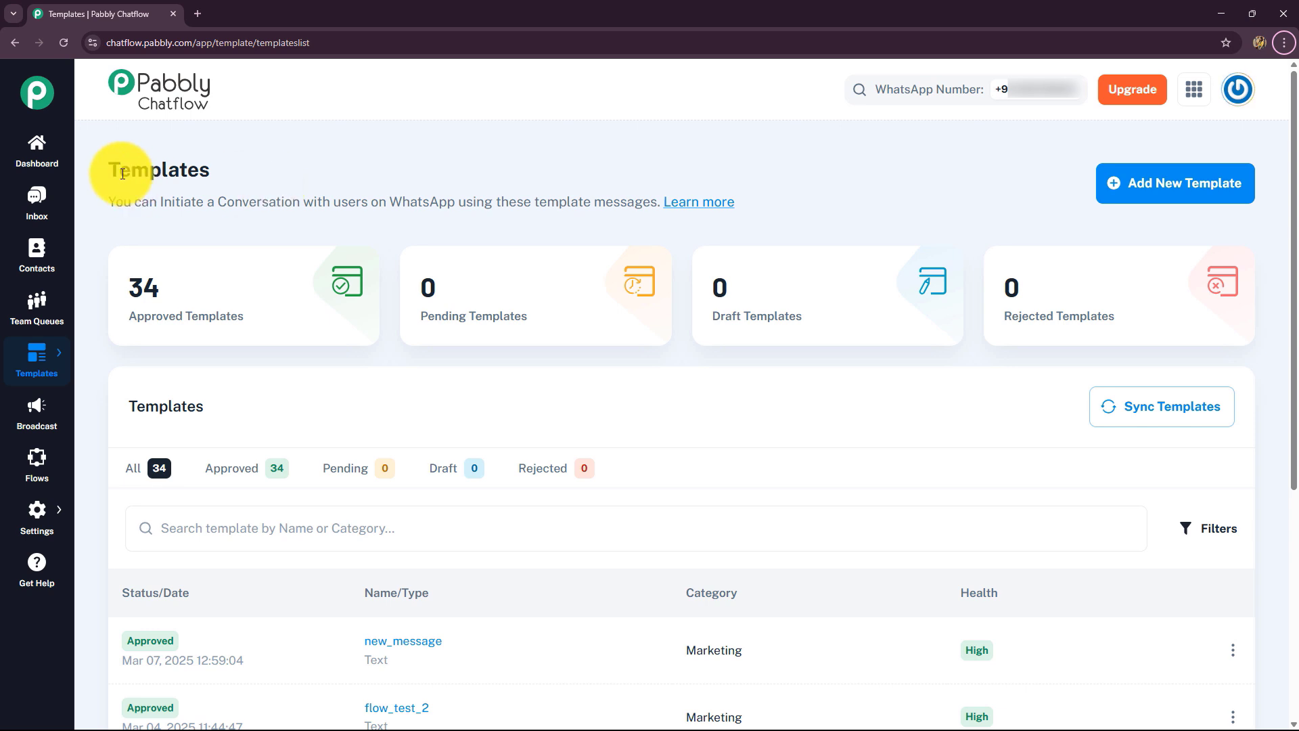
pyautogui.moveTo(25, 368)
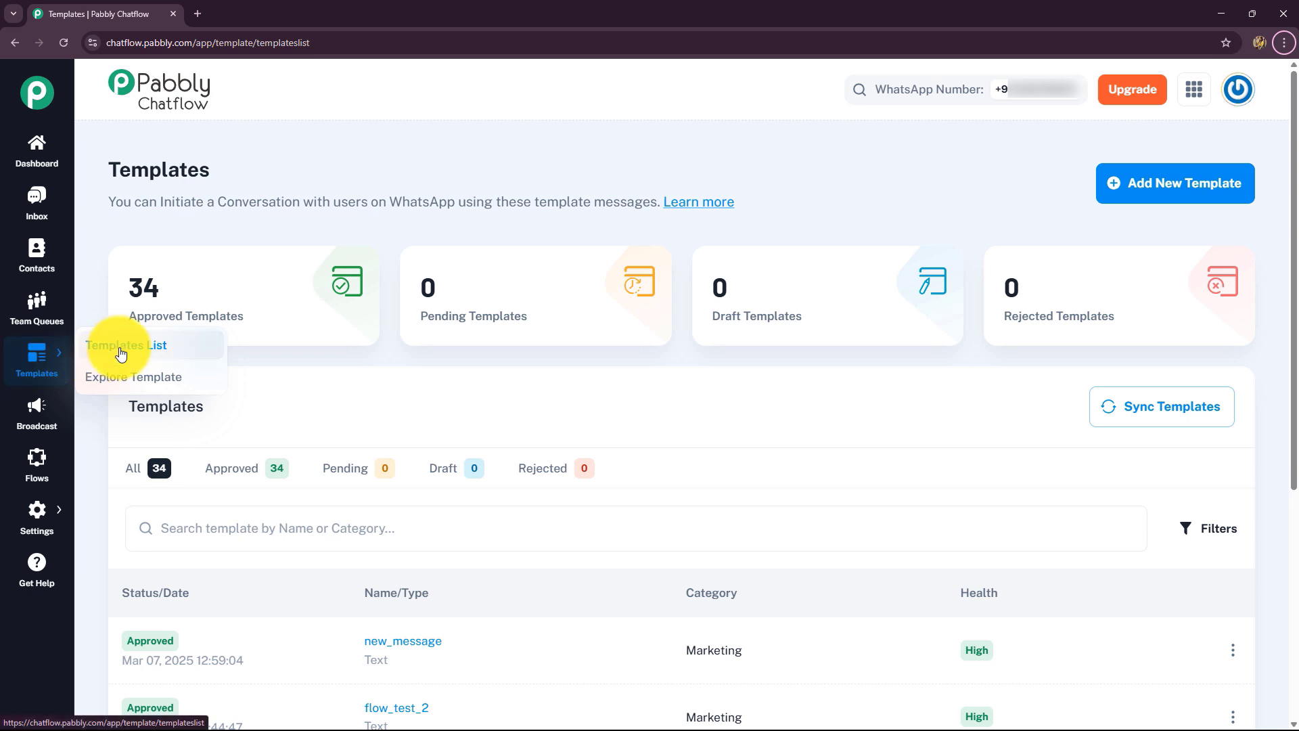
pyautogui.scroll(-5, 530, 478)
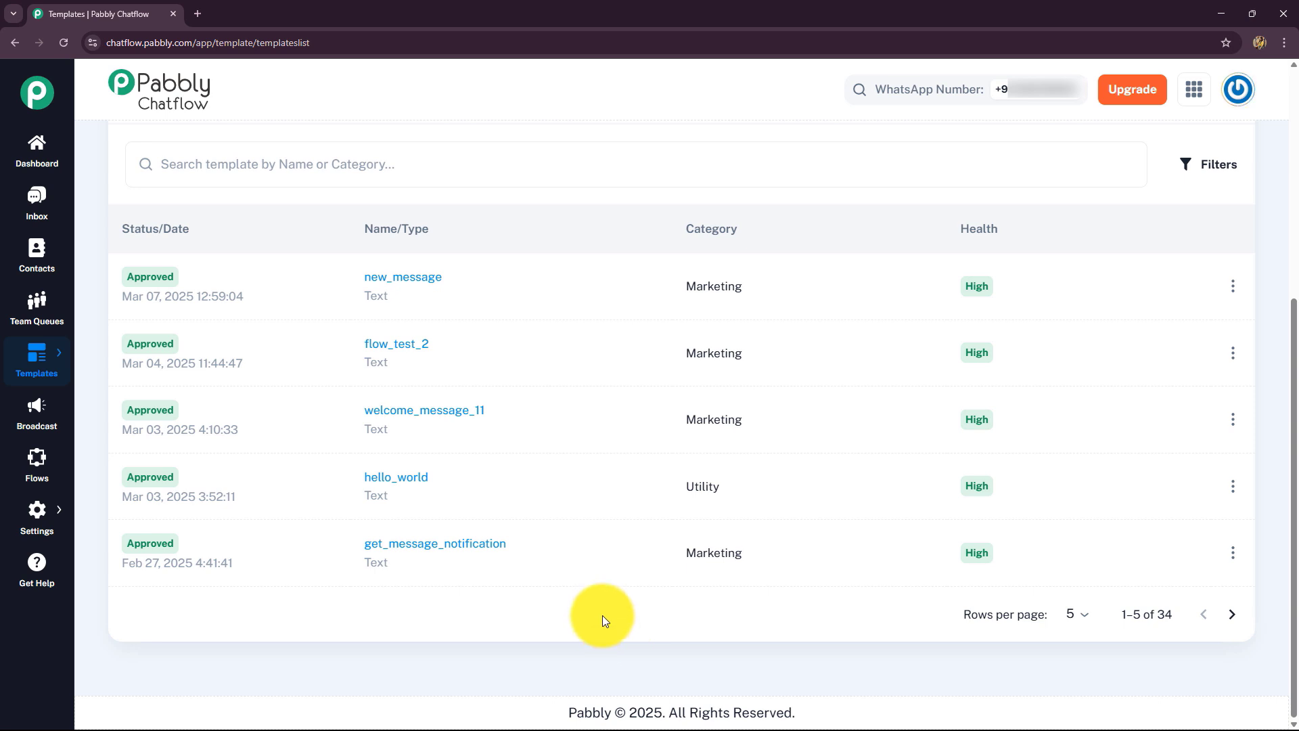
# Preview the new_message template, close it, and browse the following pages of the list before returning to the first page
pyautogui.click(391, 278)
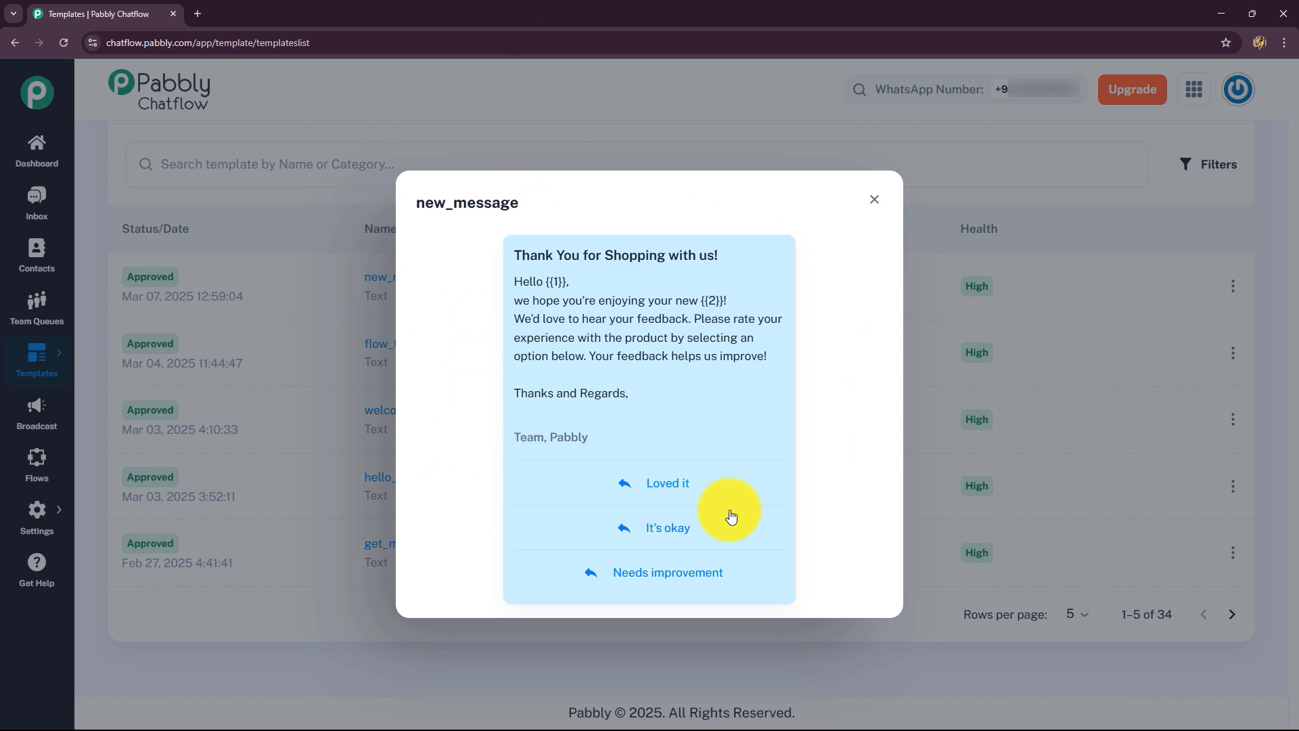
pyautogui.click(873, 200)
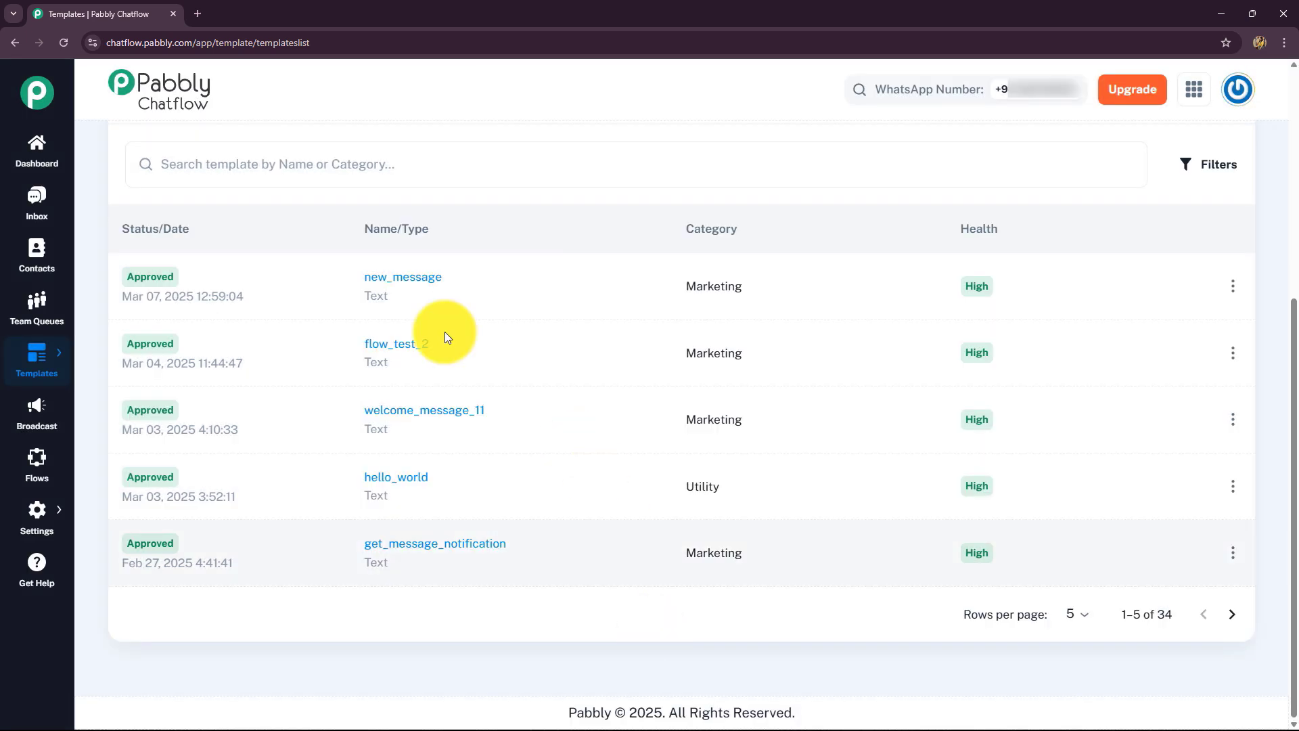
pyautogui.click(1230, 615)
pyautogui.click(1226, 619)
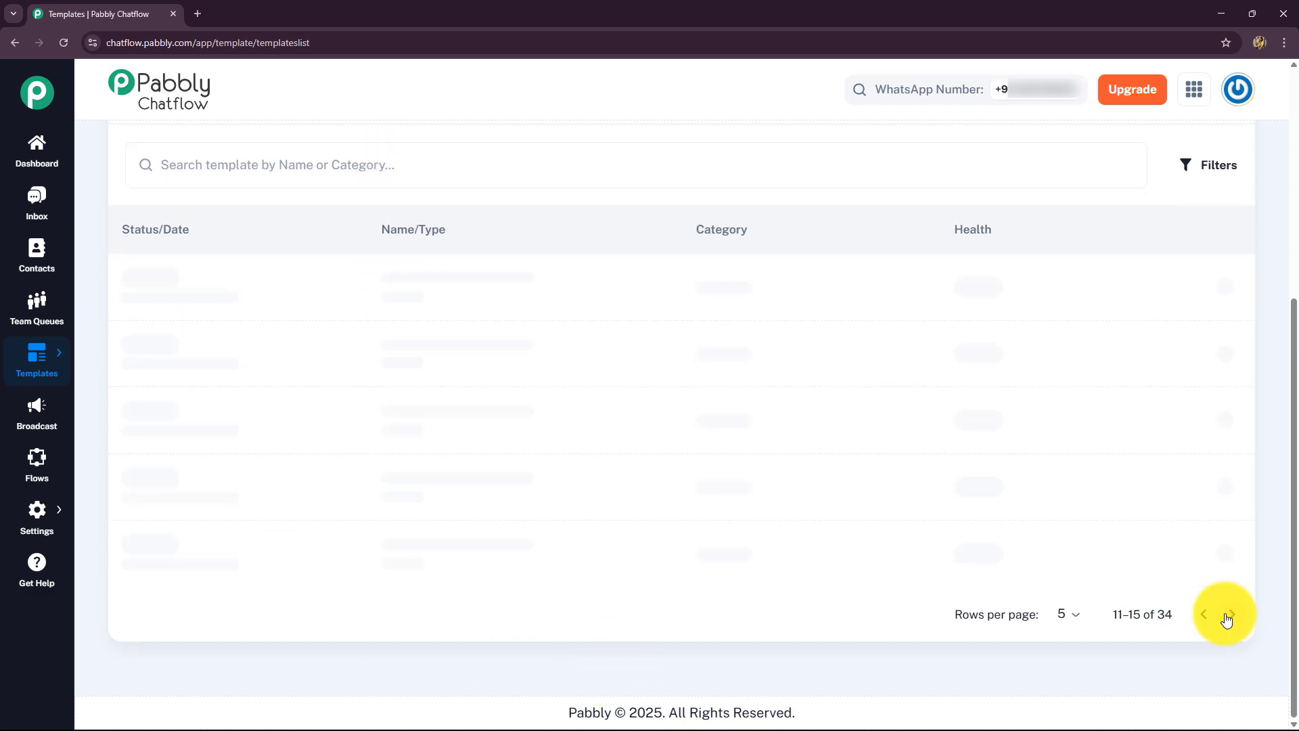
pyautogui.click(1204, 615)
pyautogui.click(1205, 616)
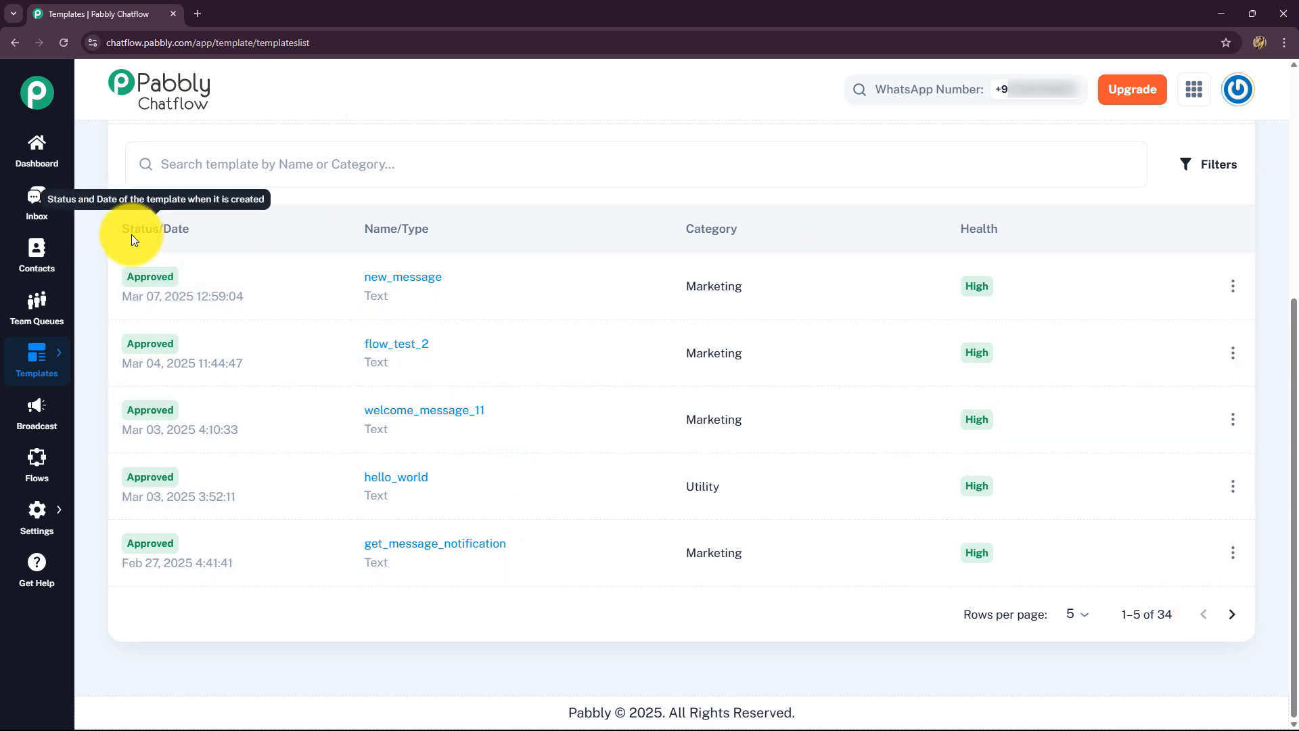
# Check the status, type, category and health details of the new_message template and view its available actions
pyautogui.moveTo(121, 291)
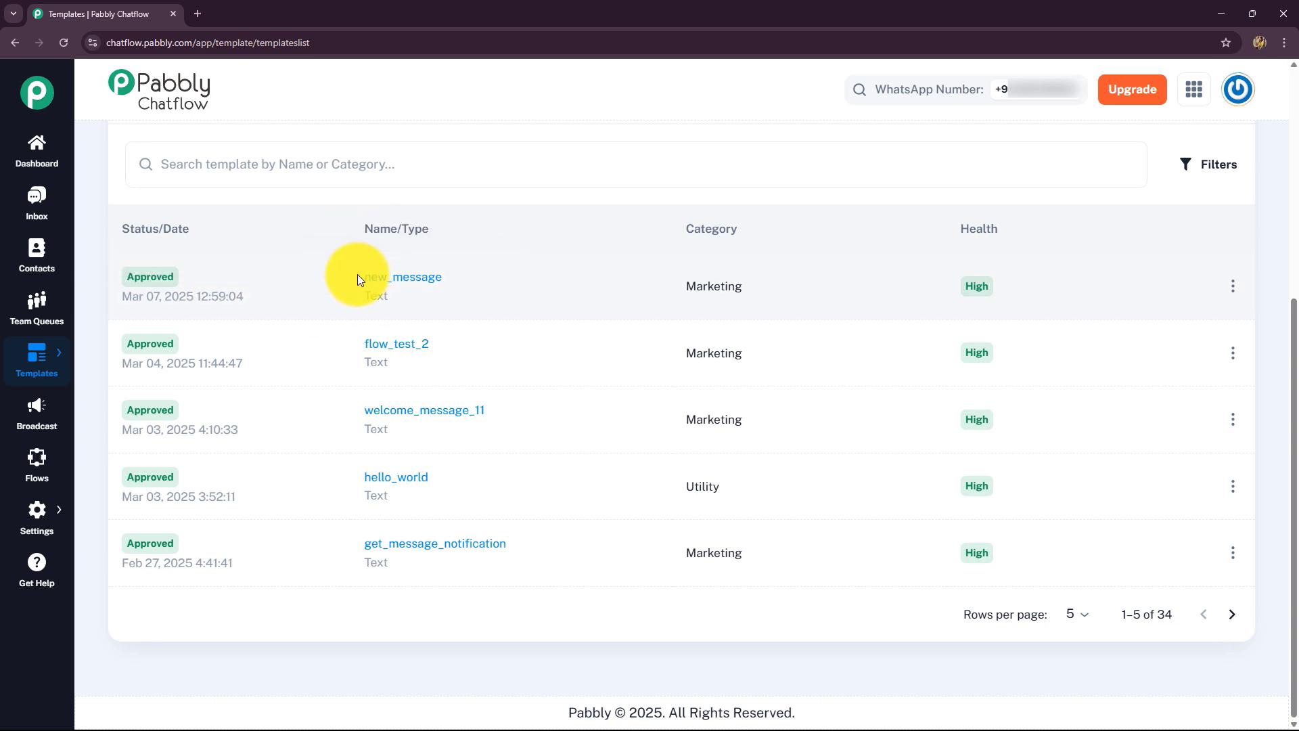
pyautogui.moveTo(372, 309)
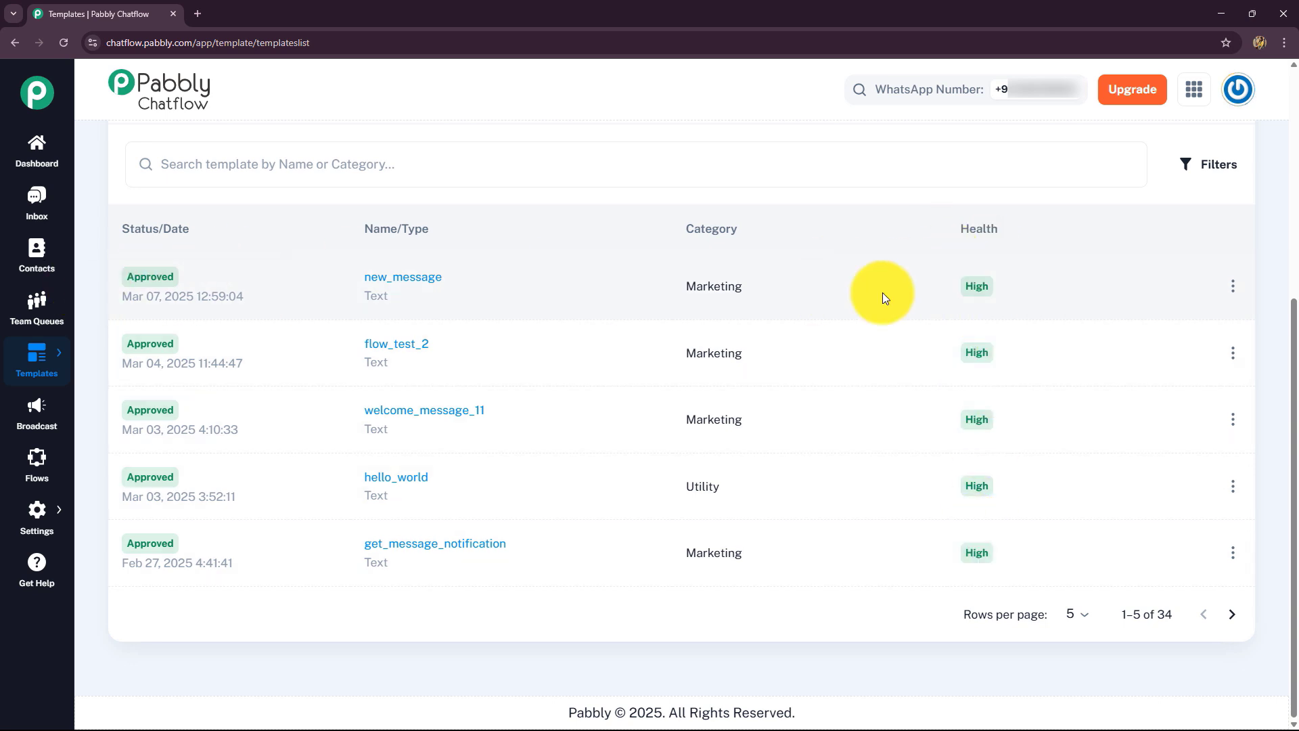
pyautogui.moveTo(967, 295)
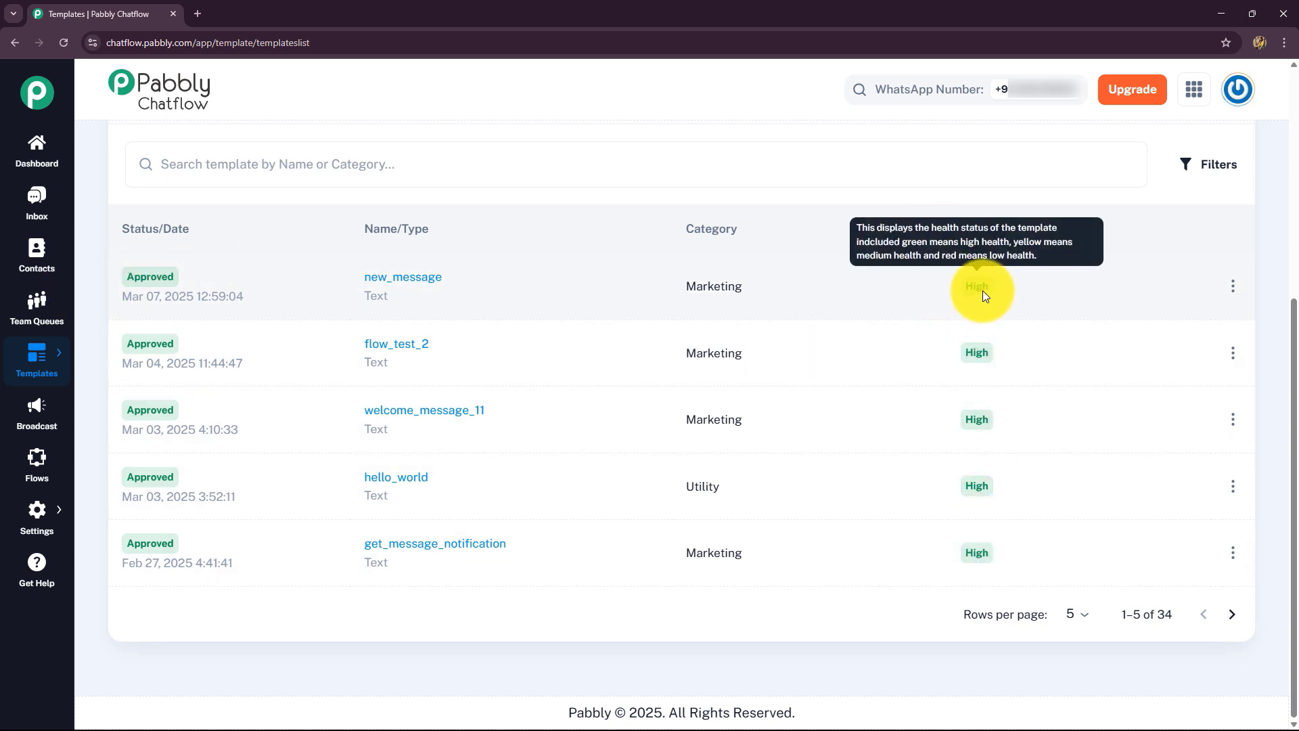
pyautogui.click(1233, 293)
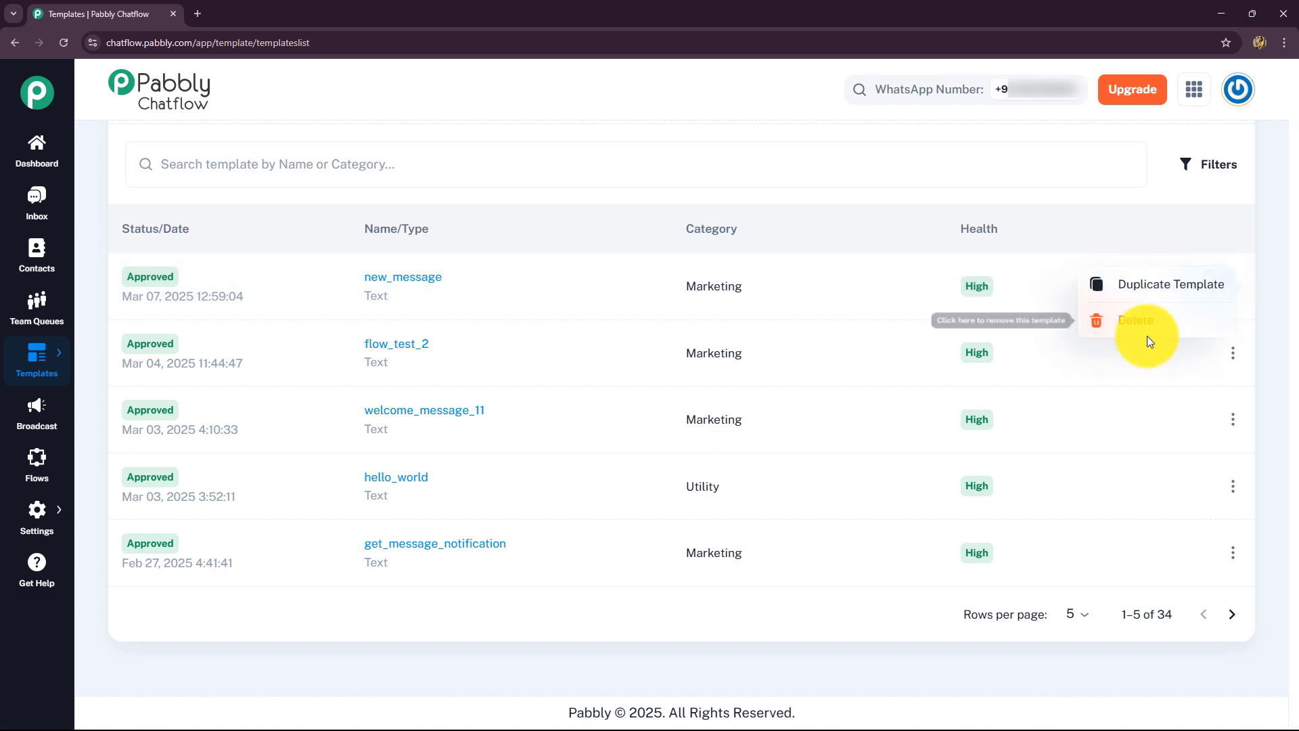
pyautogui.click(821, 606)
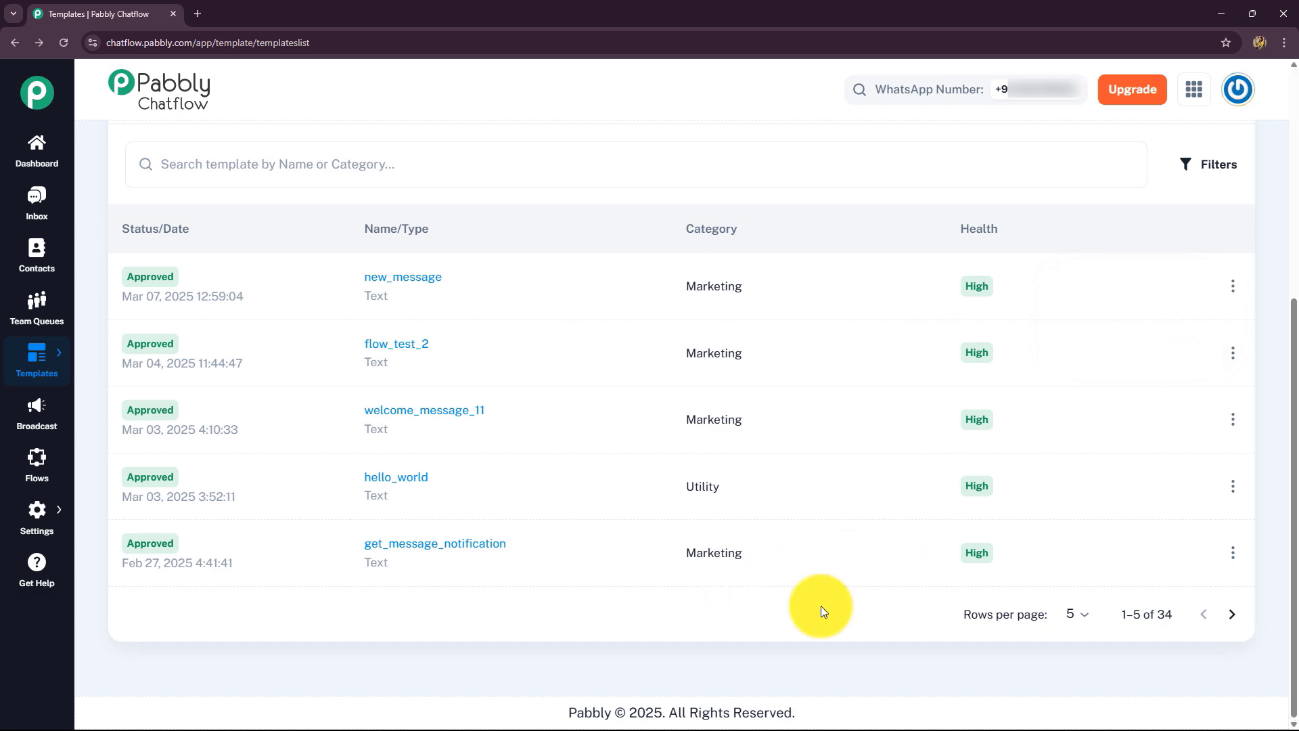
# Start adding a new template and look over the fields of its form
pyautogui.scroll(5, 821, 606)
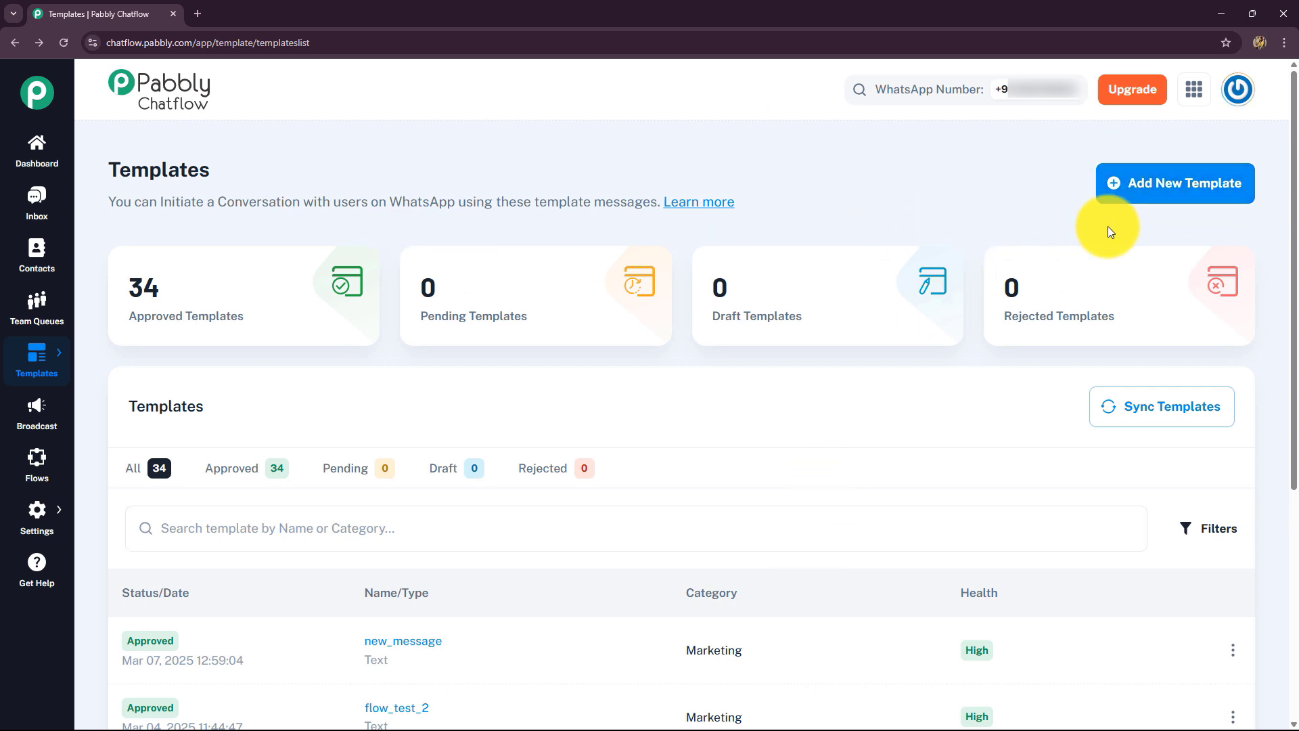
pyautogui.click(1212, 195)
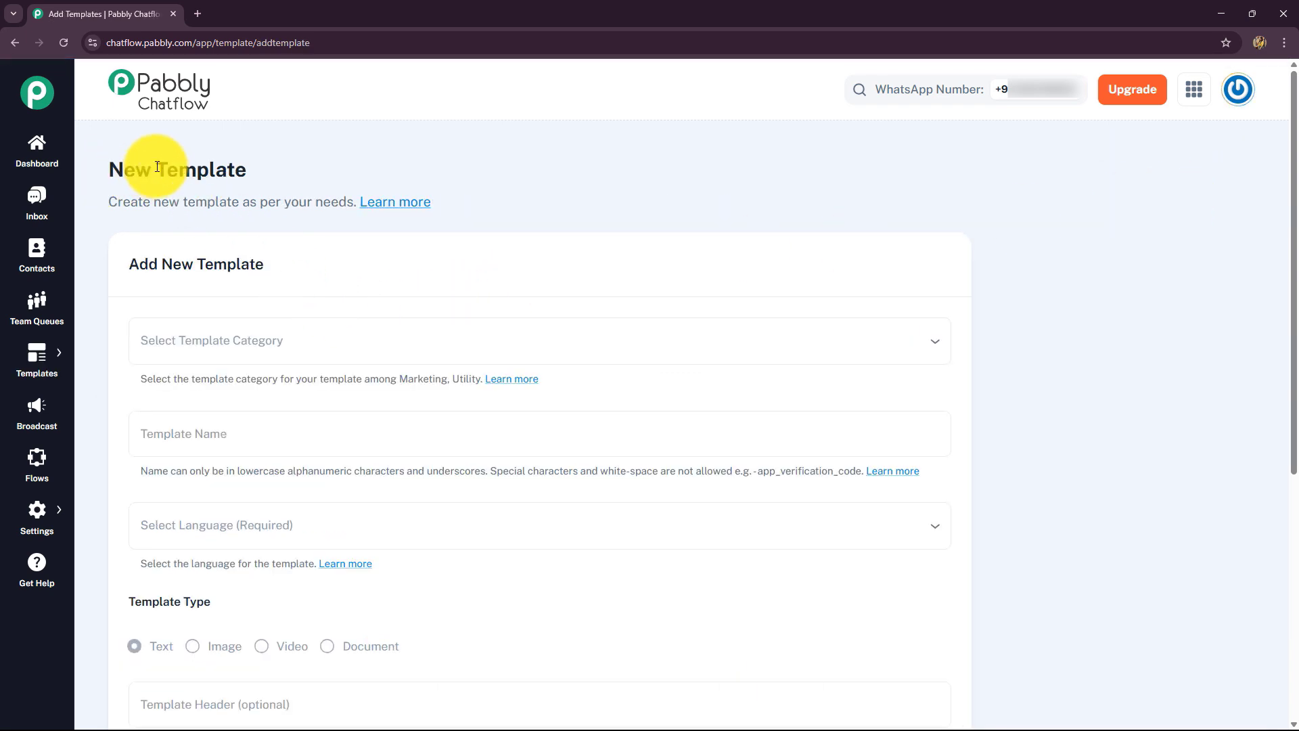
pyautogui.scroll(-4, 260, 376)
pyautogui.scroll(-3, 310, 476)
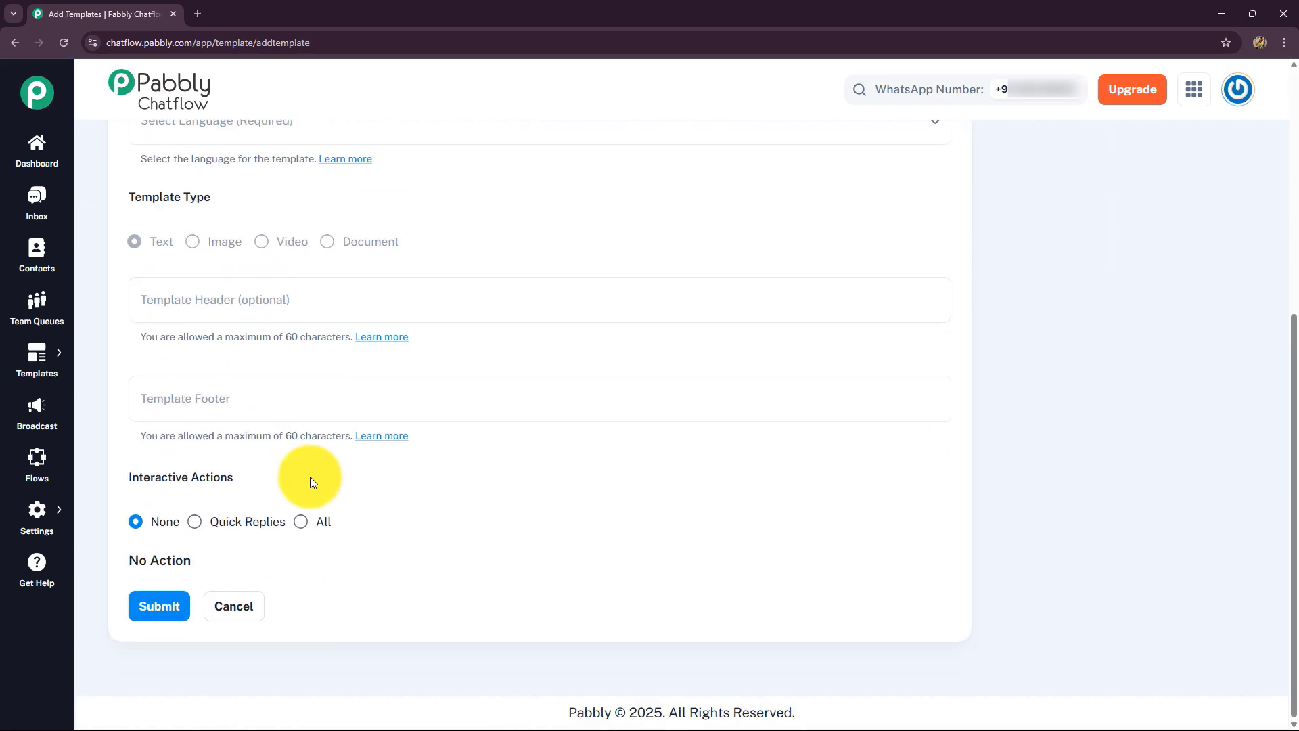
pyautogui.scroll(6, 310, 476)
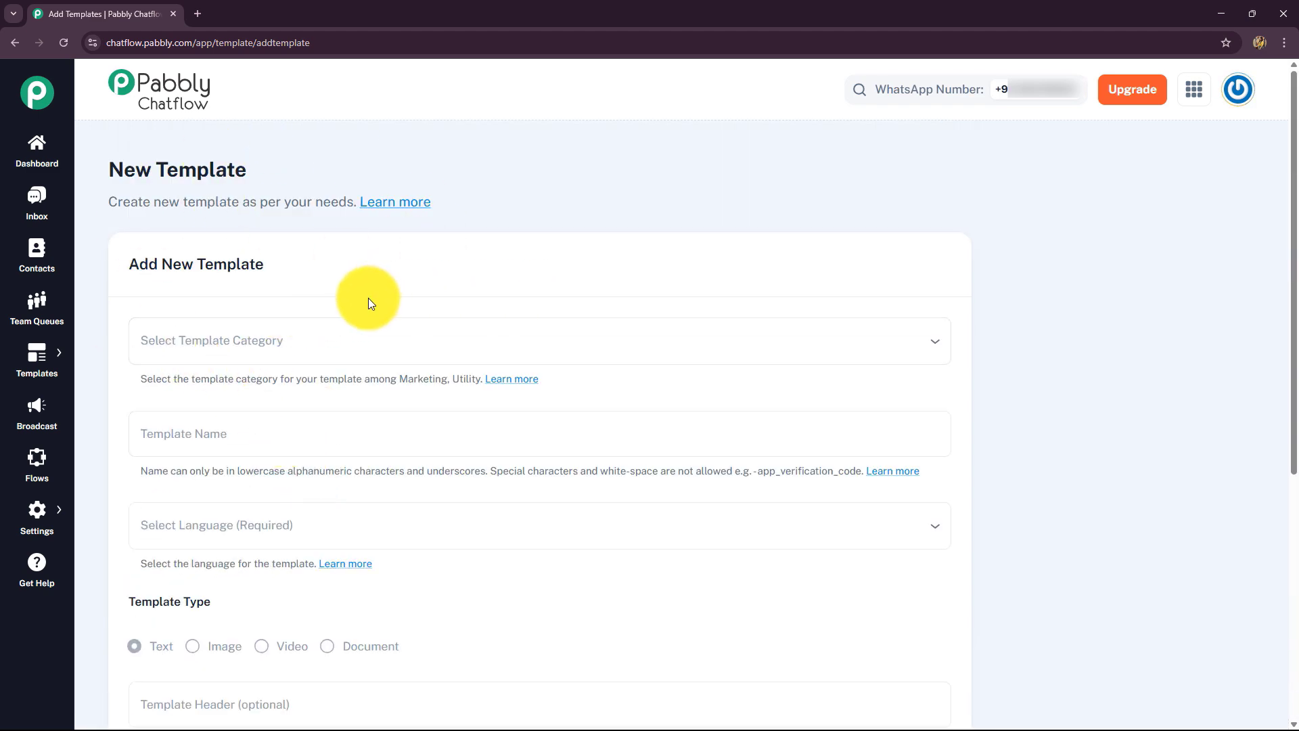
pyautogui.scroll(-2, 368, 304)
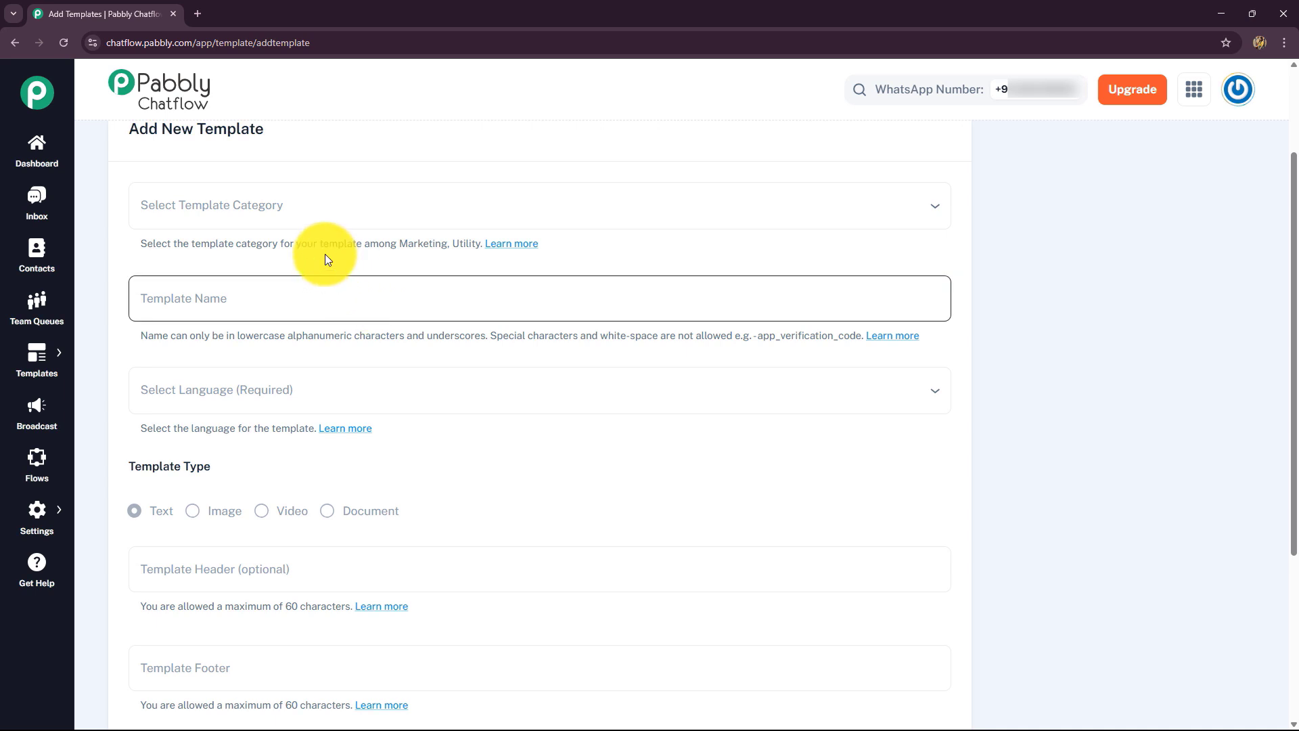
# View the categories available for the new template and close the choices
pyautogui.click(288, 213)
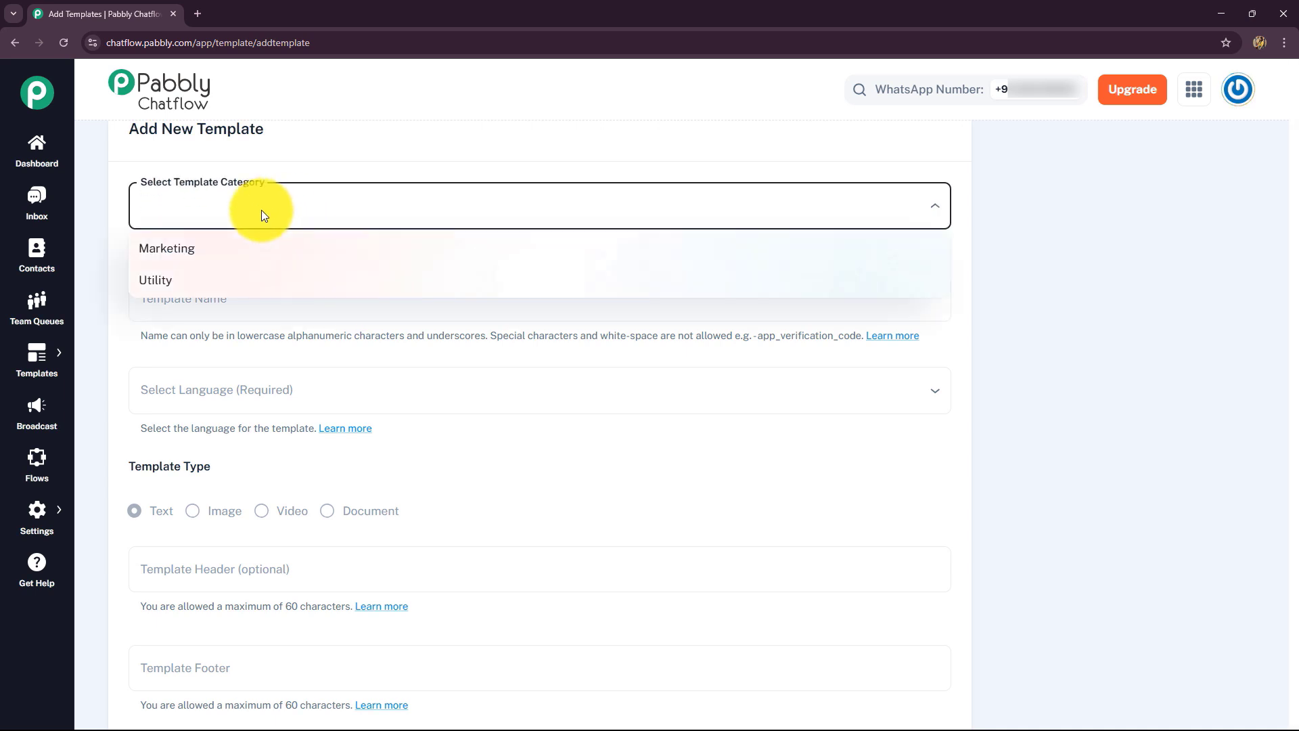
pyautogui.click(163, 249)
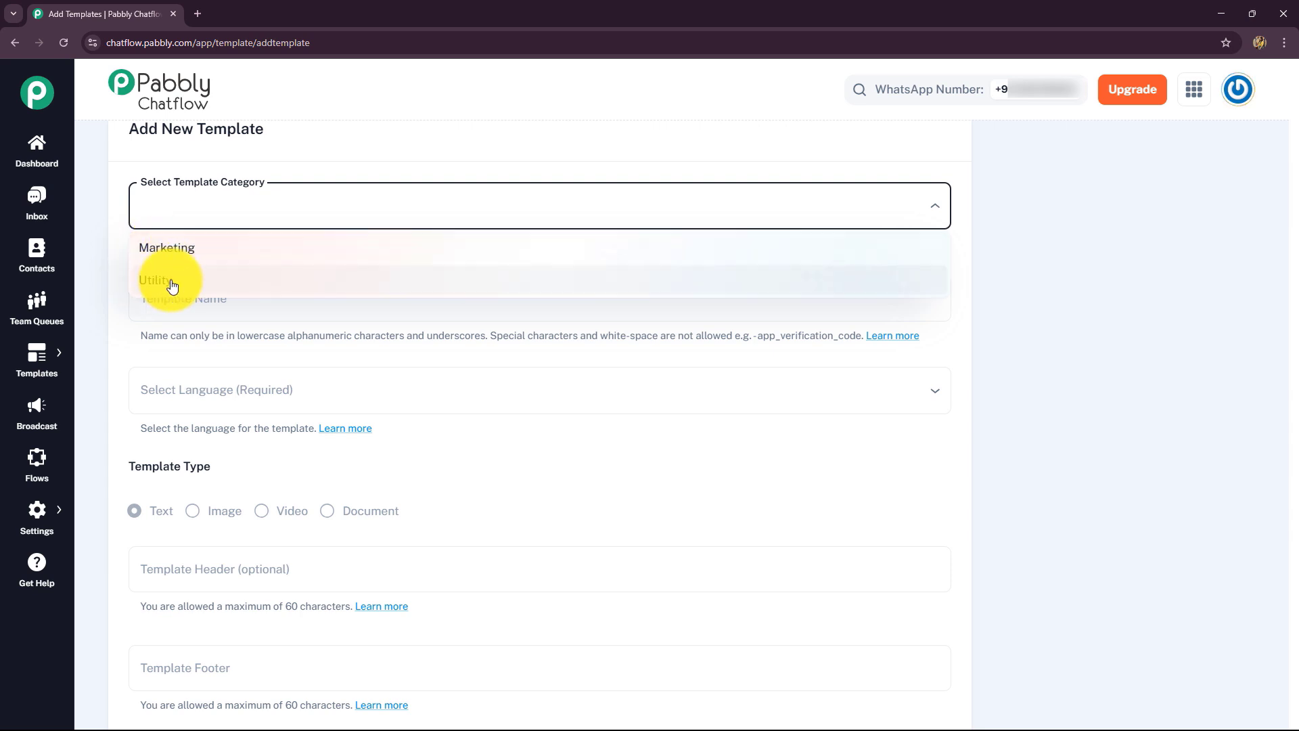
pyautogui.click(106, 368)
pyautogui.scroll(2, 106, 368)
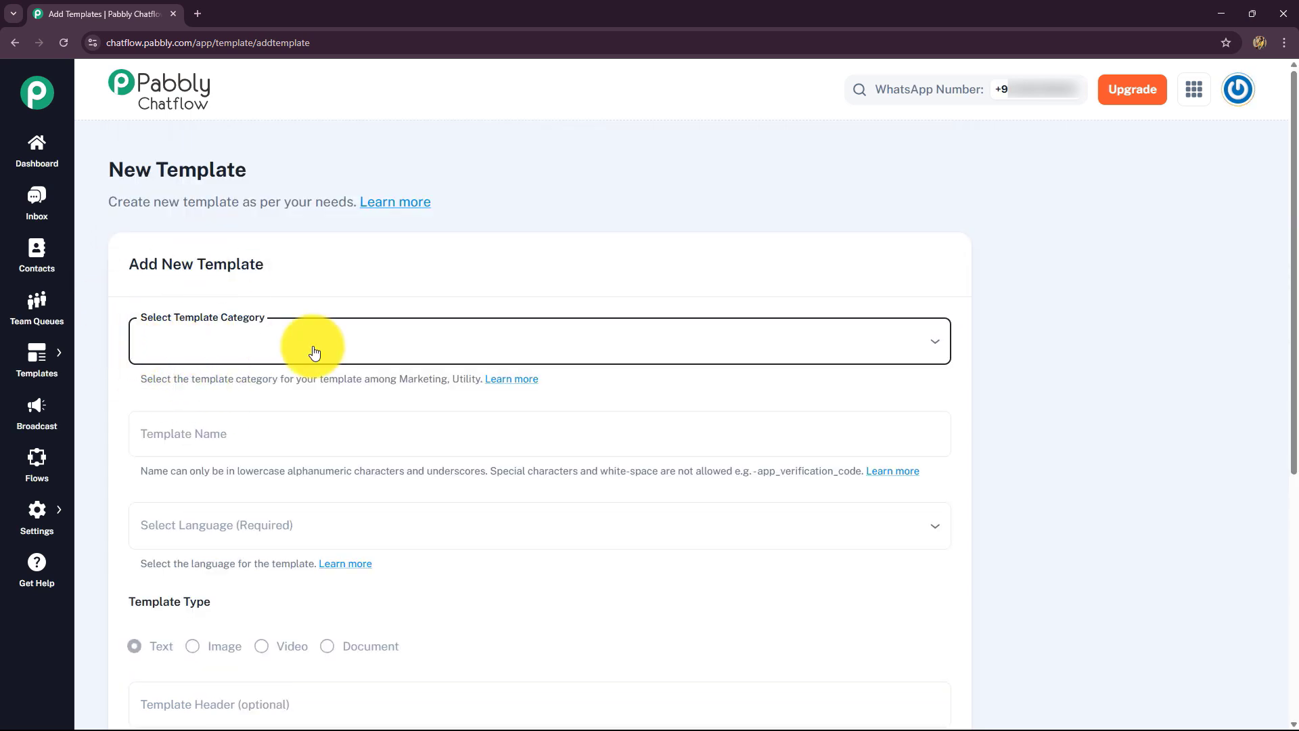
# Read the naming rules and the example name given for the Template Name field, and activate that field
pyautogui.scroll(-2, 243, 464)
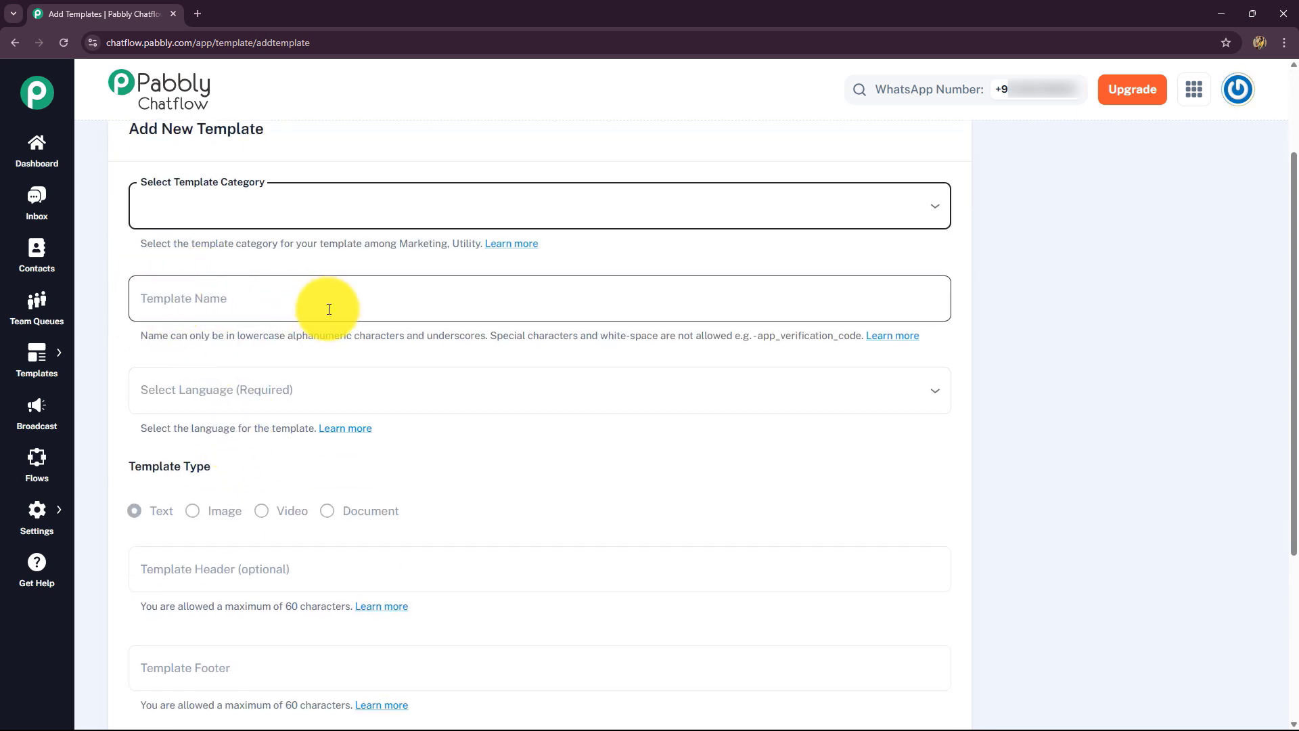
pyautogui.moveTo(144, 334); pyautogui.dragTo(643, 342)
pyautogui.click(205, 343)
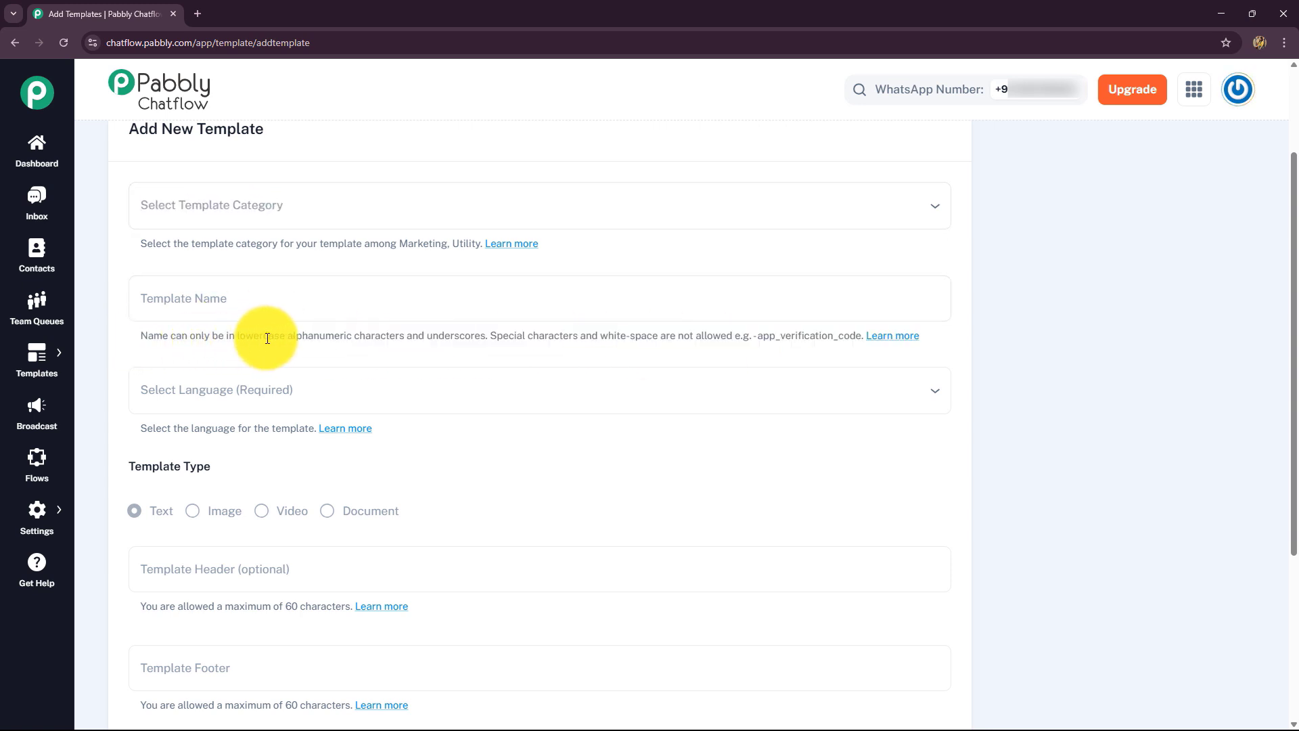
pyautogui.click(213, 303)
pyautogui.click(205, 345)
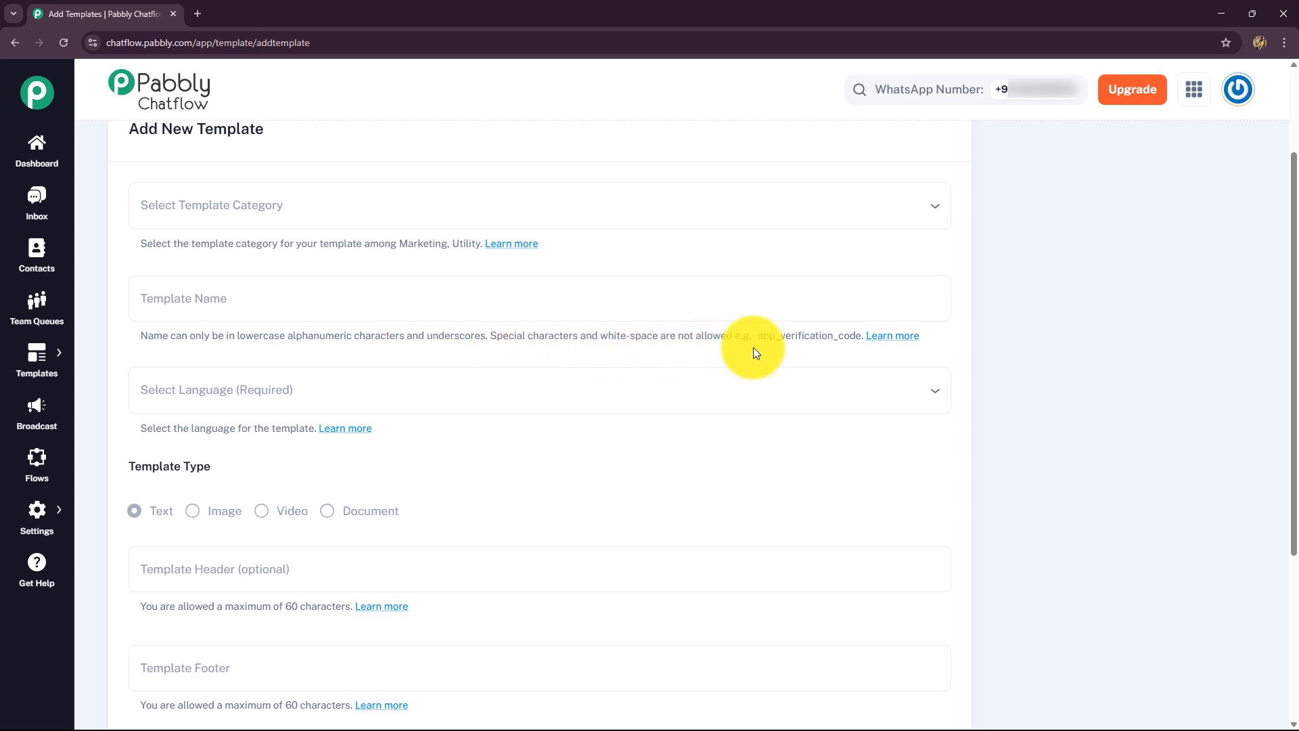
pyautogui.moveTo(757, 337); pyautogui.dragTo(861, 337)
pyautogui.click(220, 300)
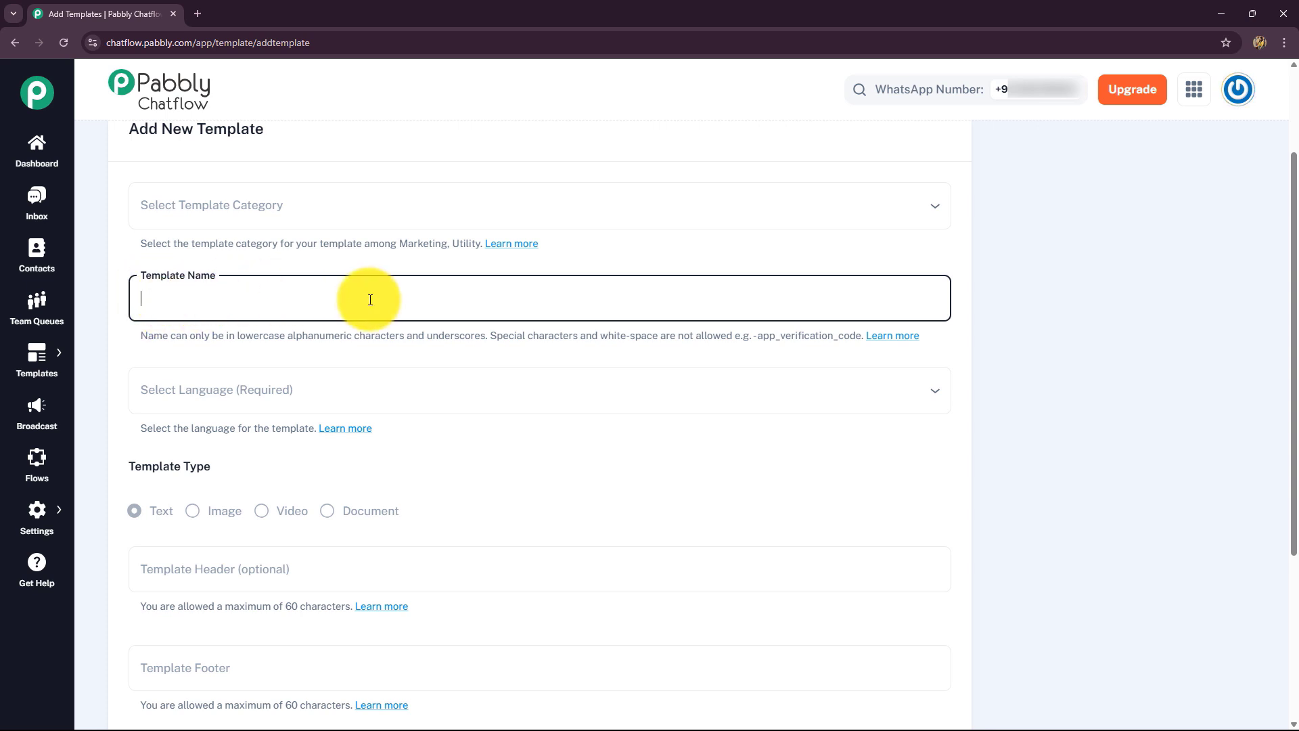
# Look over the new template form's language, template type, header, footer and interactive action fields
pyautogui.scroll(-2, 333, 435)
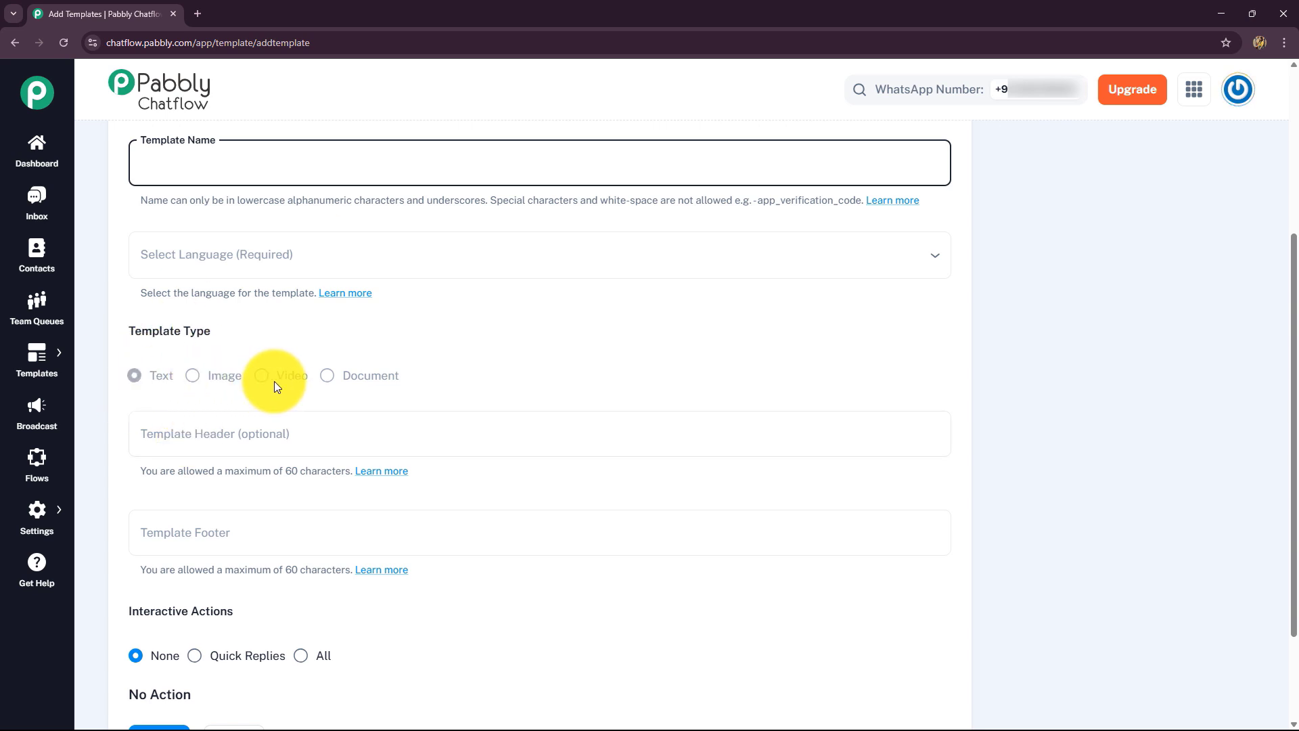
pyautogui.scroll(-2, 351, 383)
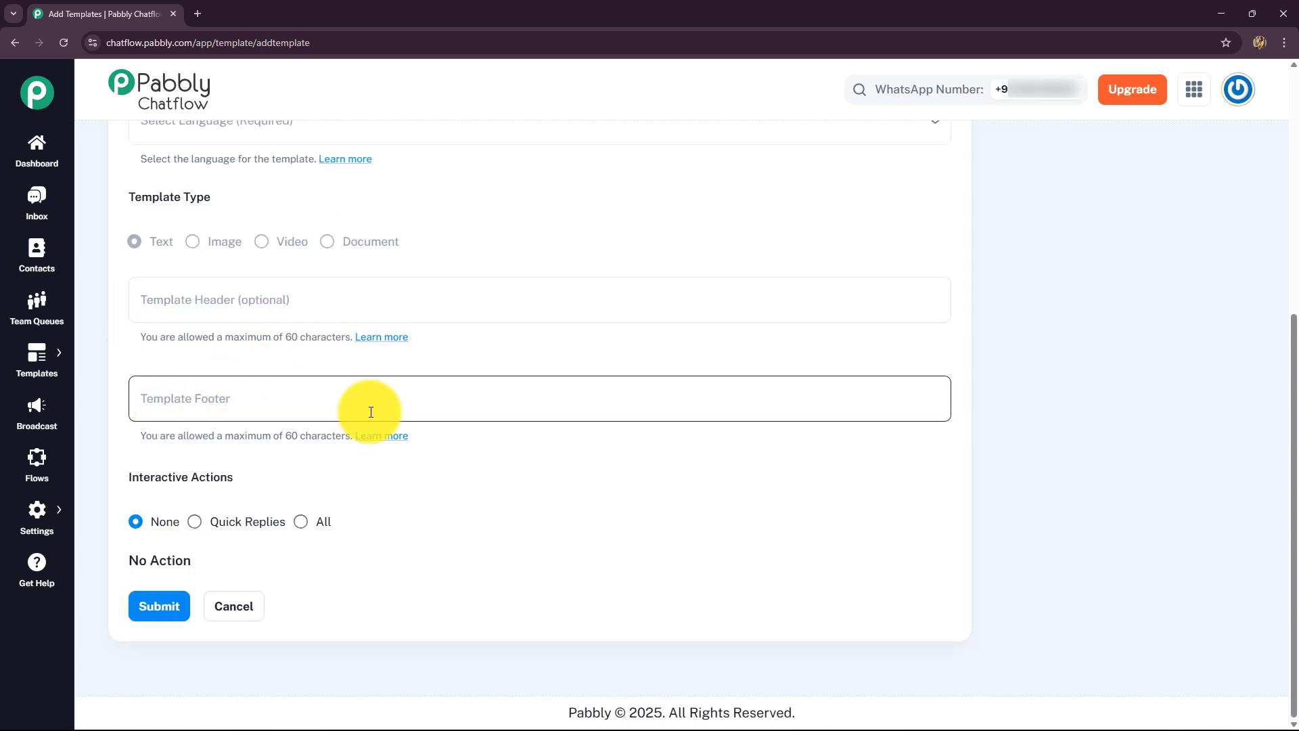
pyautogui.scroll(2, 580, 391)
pyautogui.scroll(-2, 568, 420)
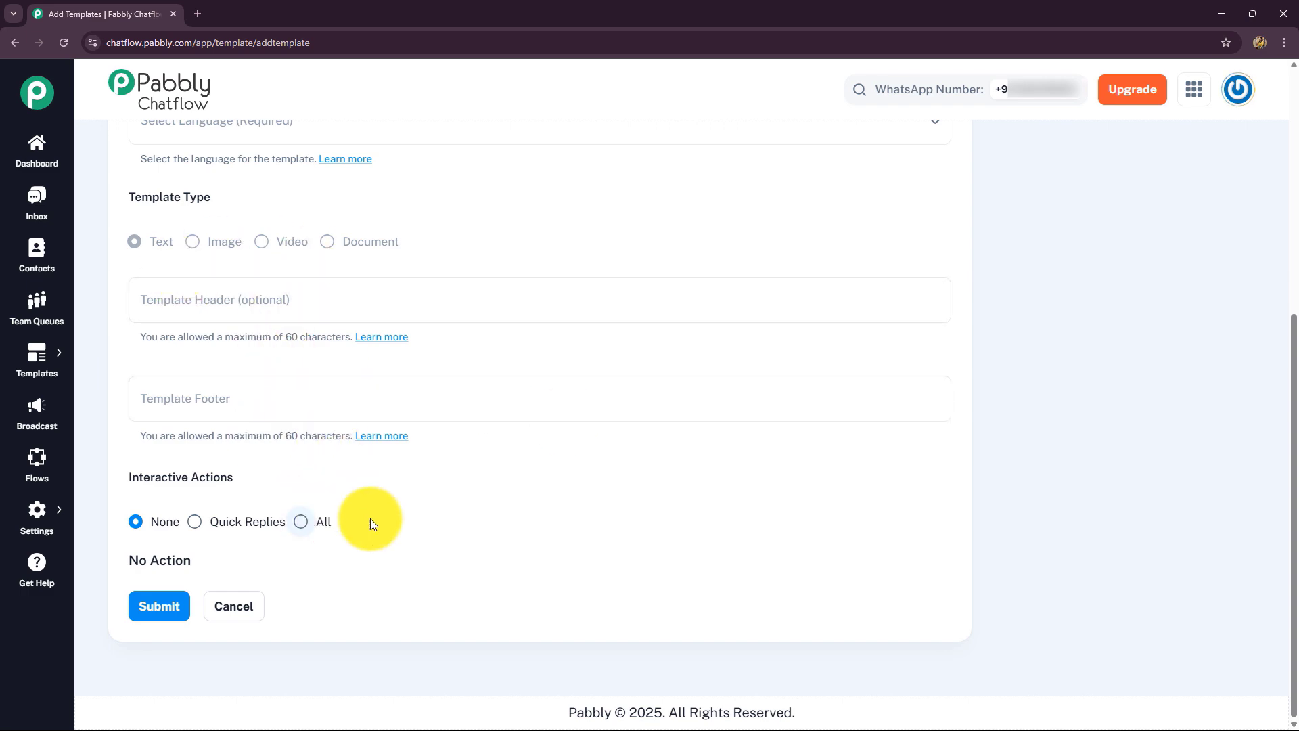
pyautogui.scroll(6, 608, 495)
pyautogui.scroll(-2, 611, 495)
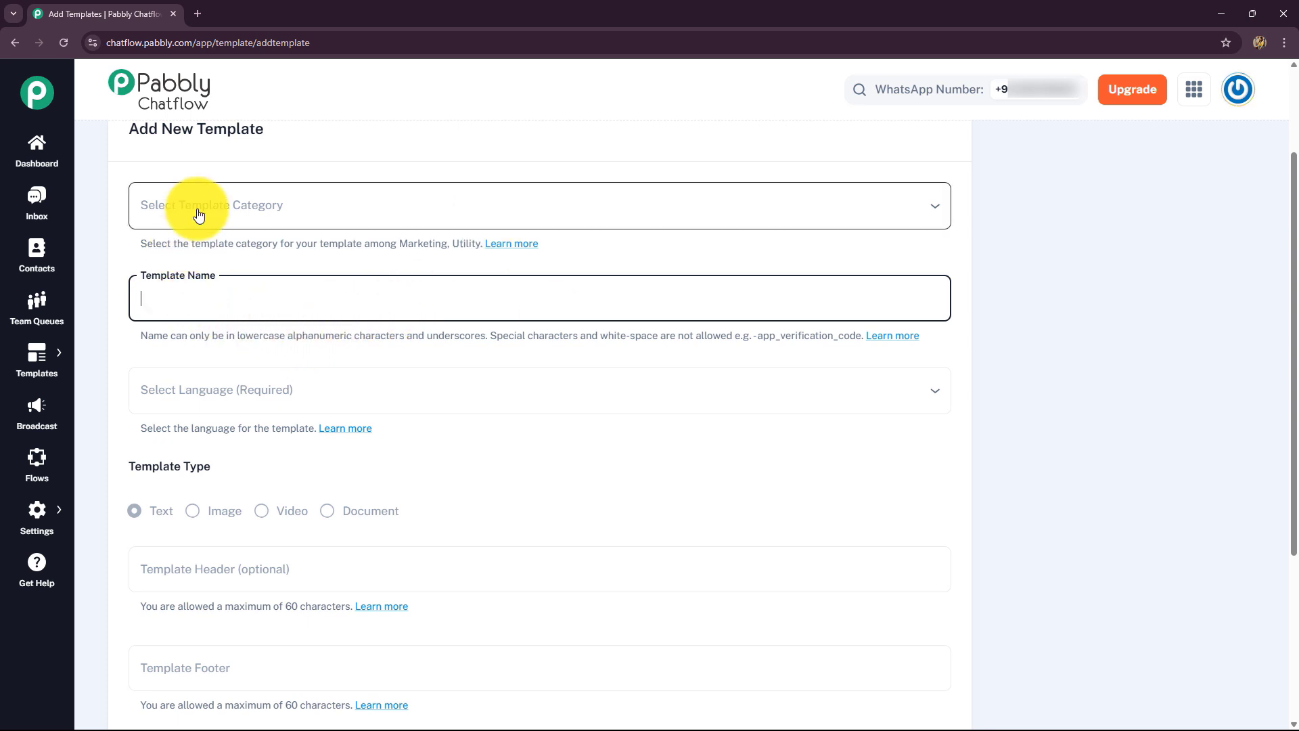
pyautogui.scroll(2, 197, 281)
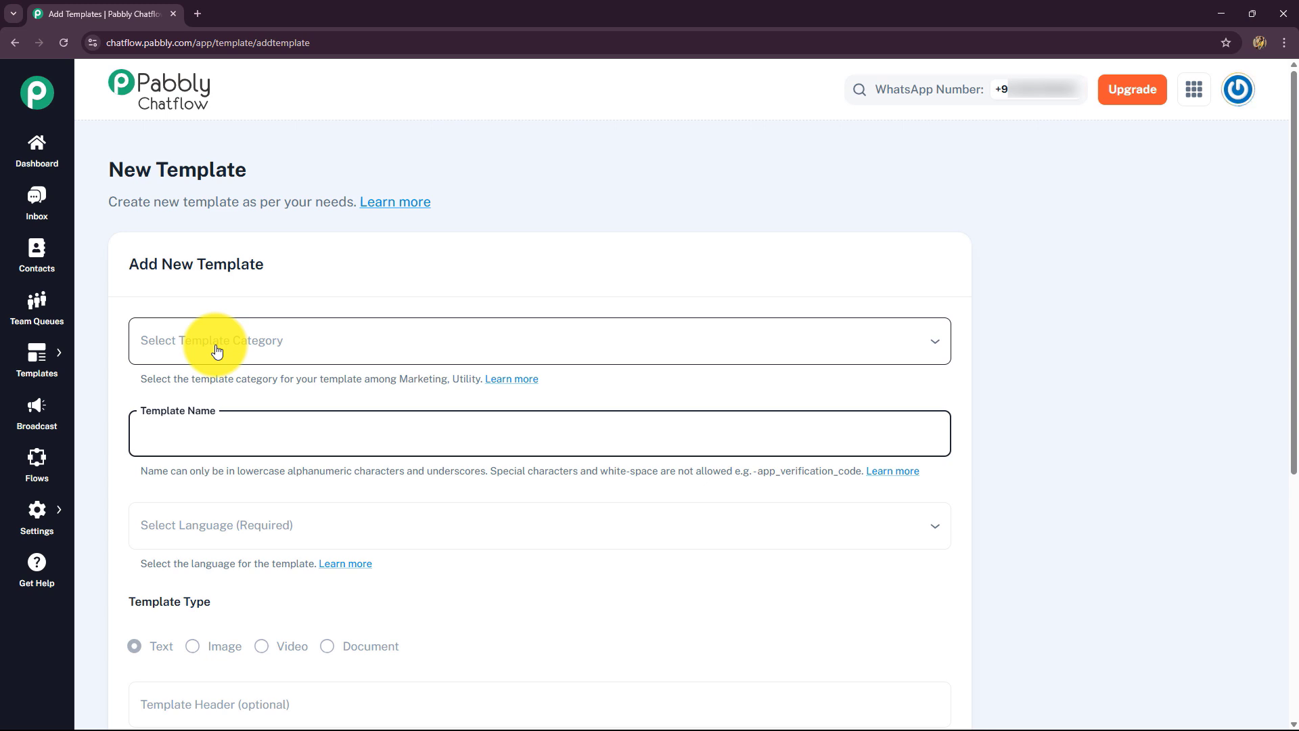
# Set the template category to Utility and name the template product_feedback
pyautogui.click(217, 349)
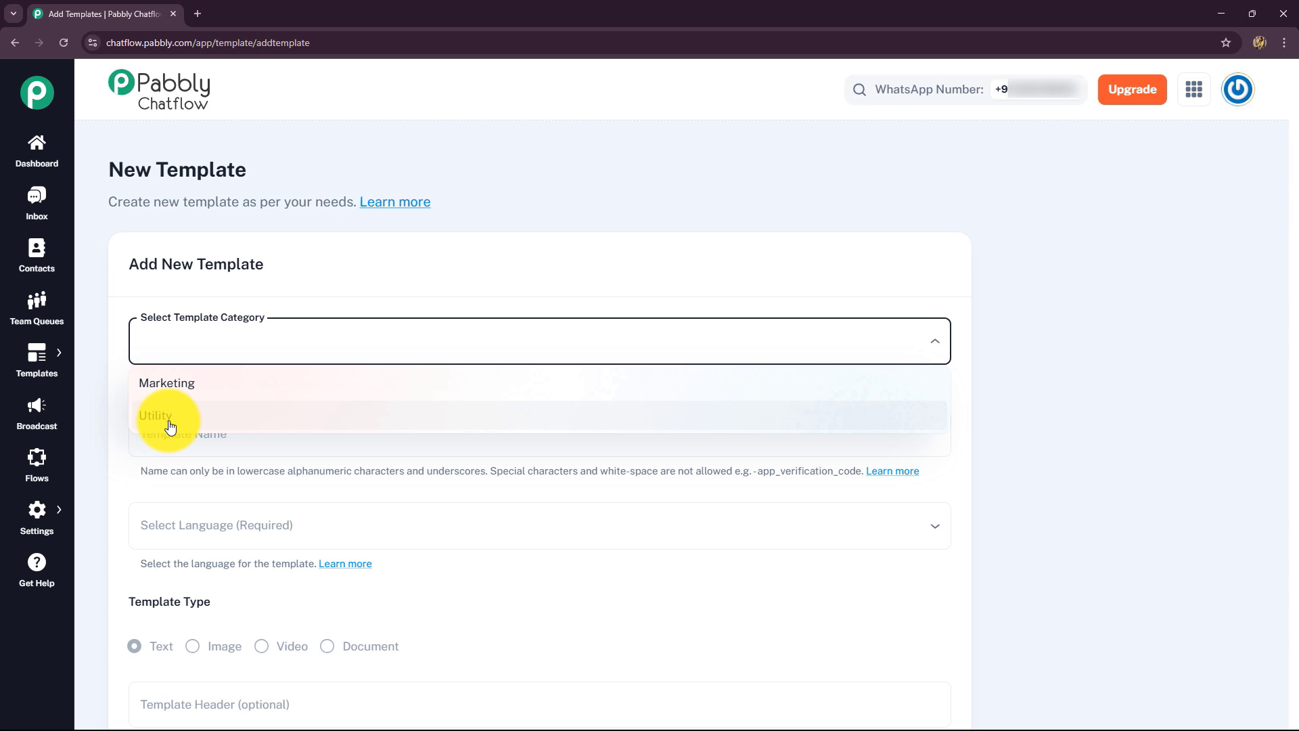
pyautogui.click(170, 426)
pyautogui.scroll(-2, 131, 420)
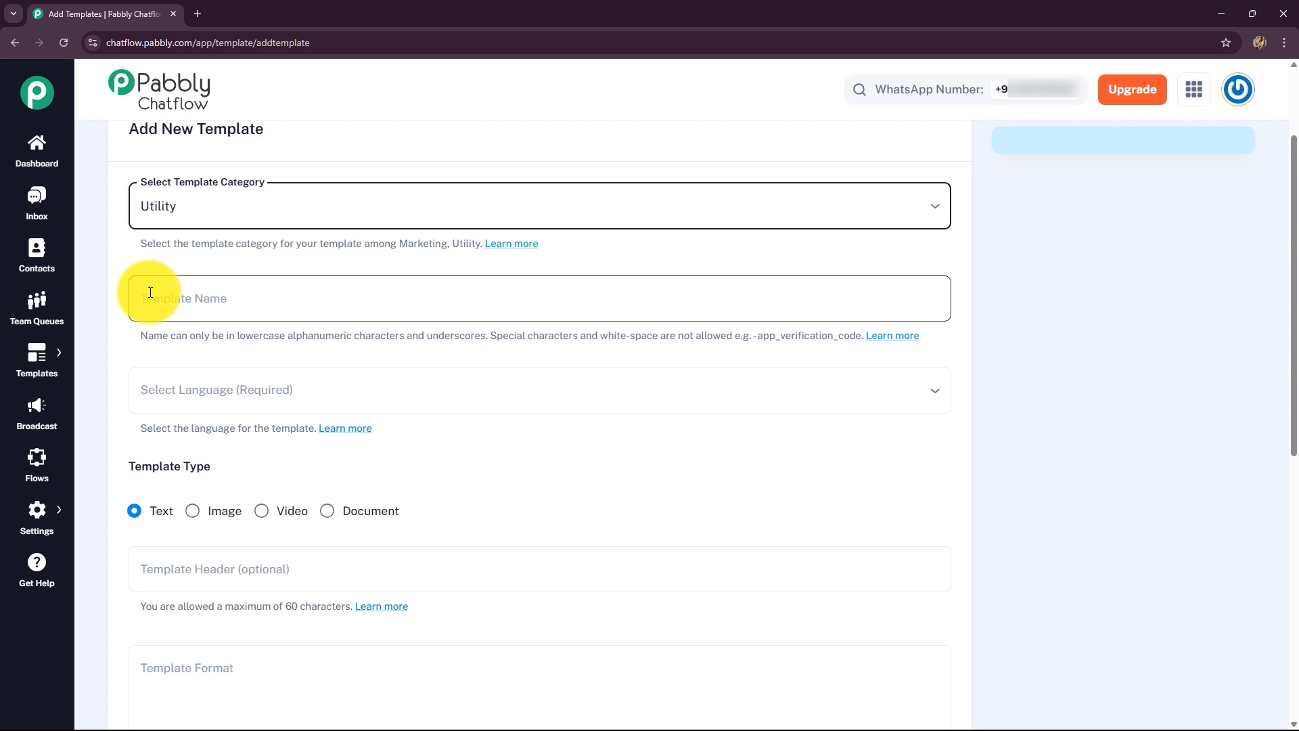
pyautogui.click(190, 299)
pyautogui.write('product_feedback')
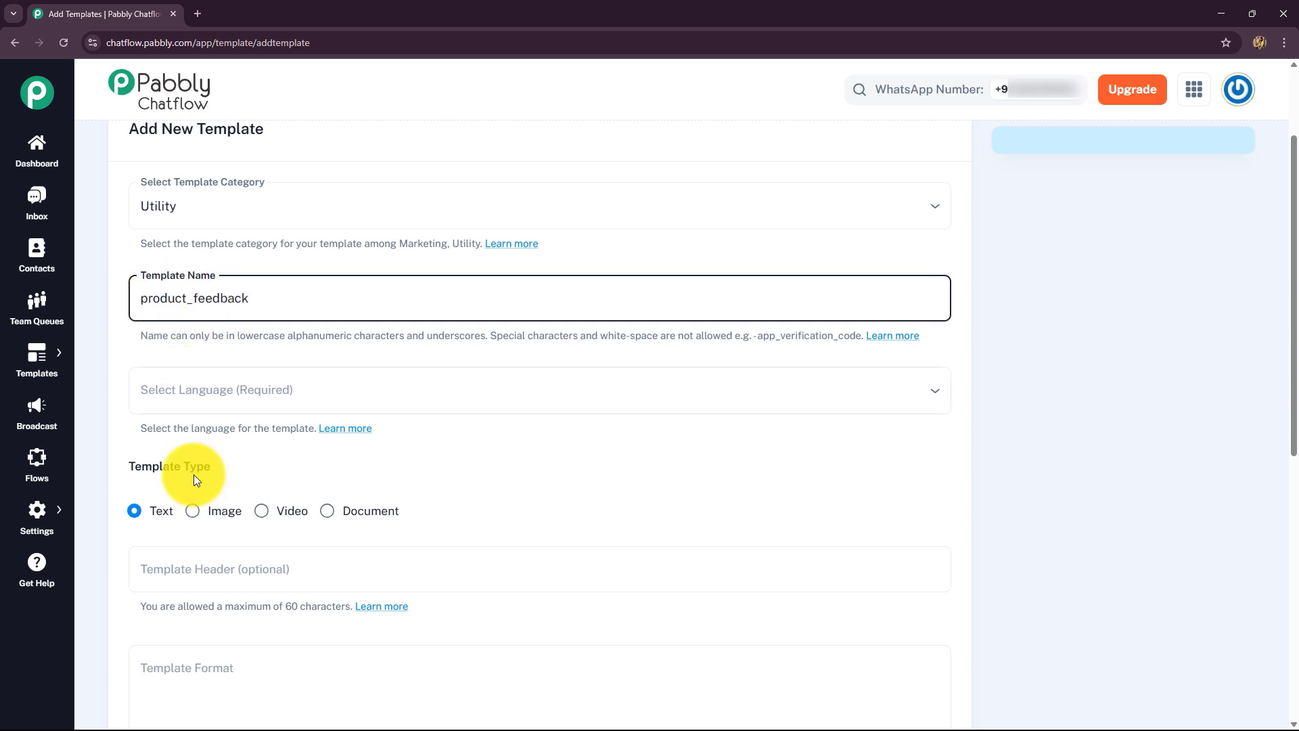
# Set the template language to English
pyautogui.scroll(-1, 192, 467)
pyautogui.scroll(-2, 193, 464)
pyautogui.click(189, 265)
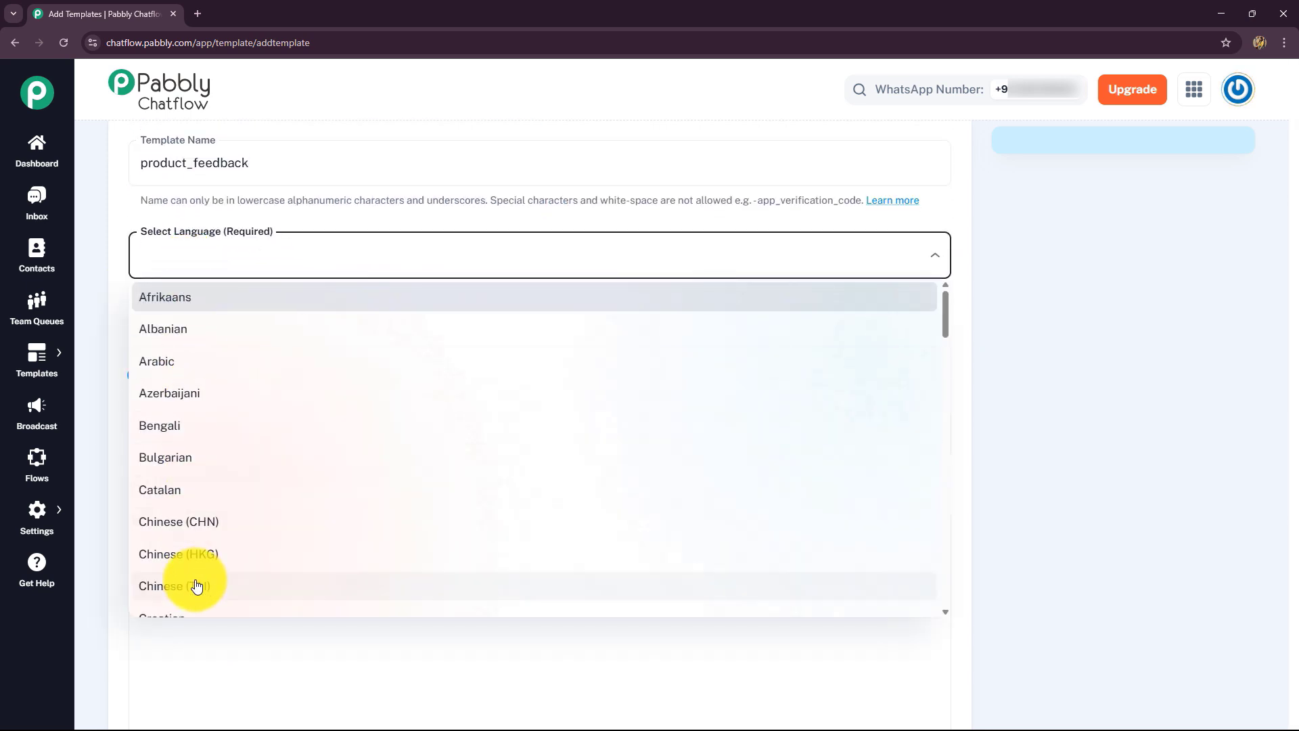
pyautogui.press('e')
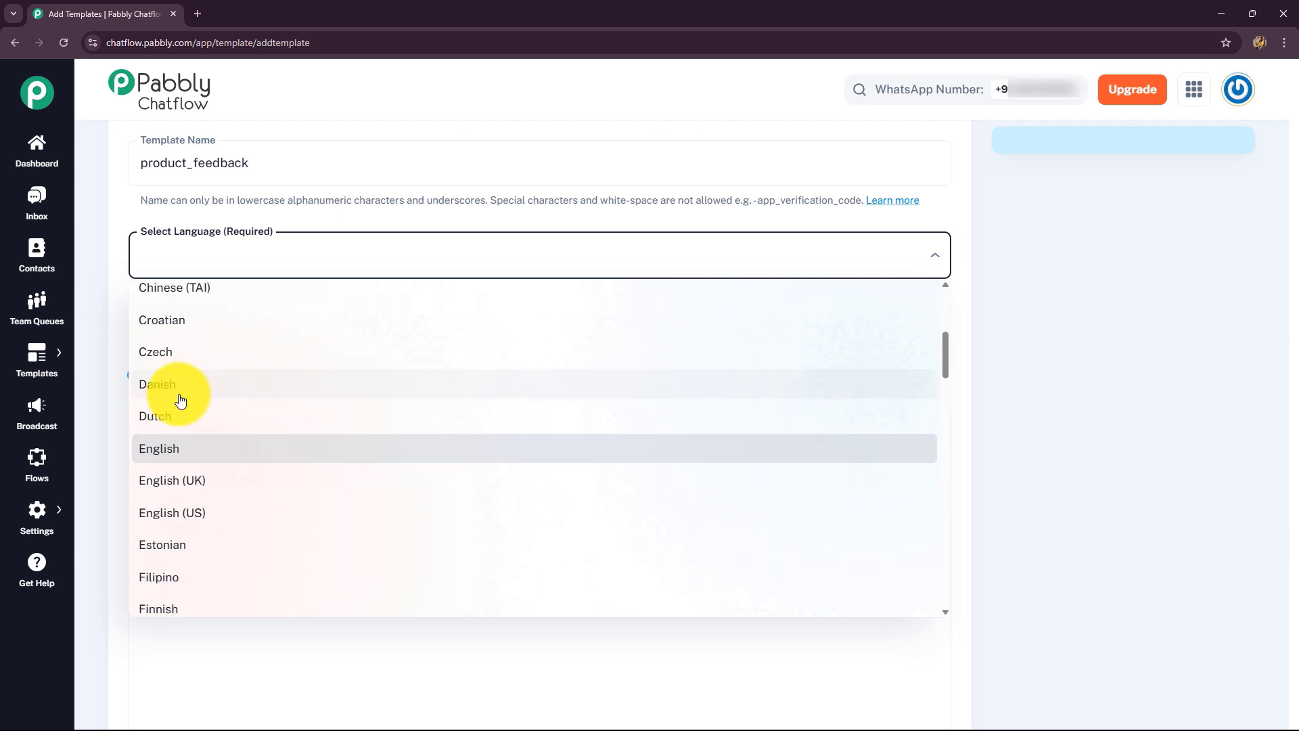
pyautogui.click(156, 451)
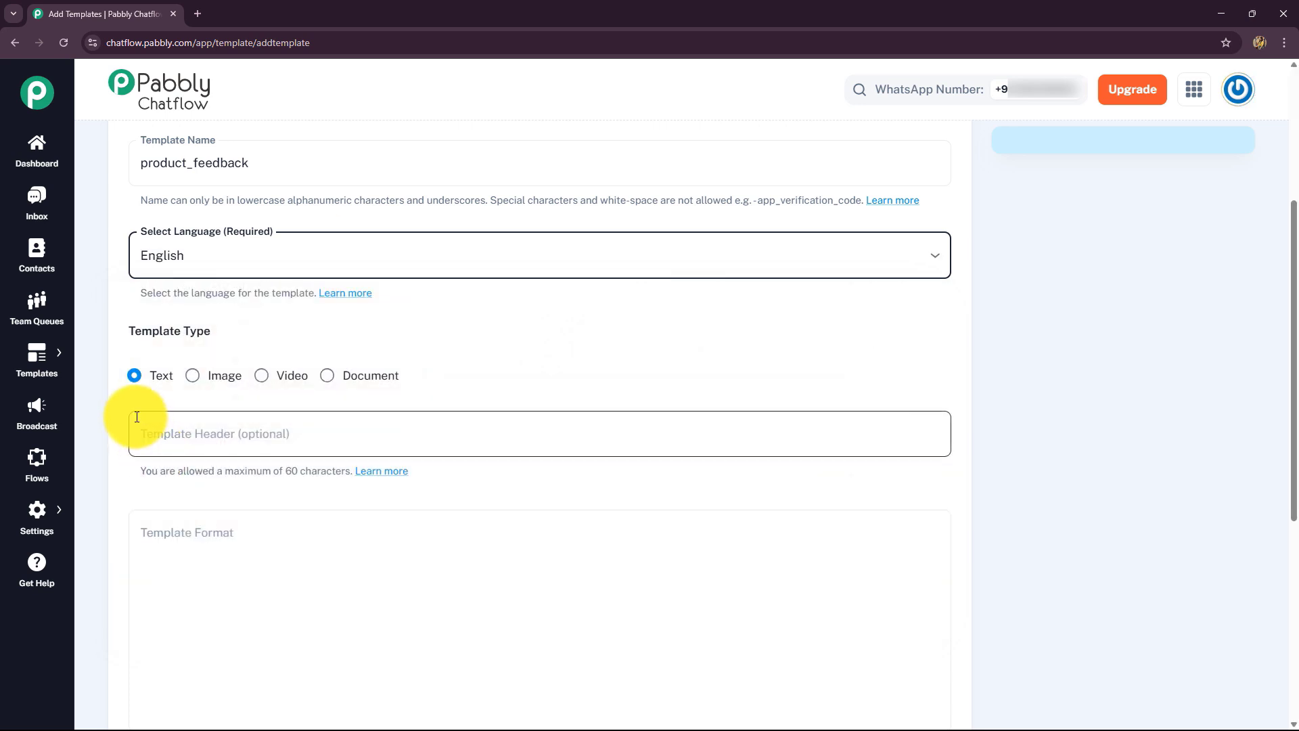
# Try the Image, Video and Document template types and set the type back to Text
pyautogui.scroll(-2, 139, 413)
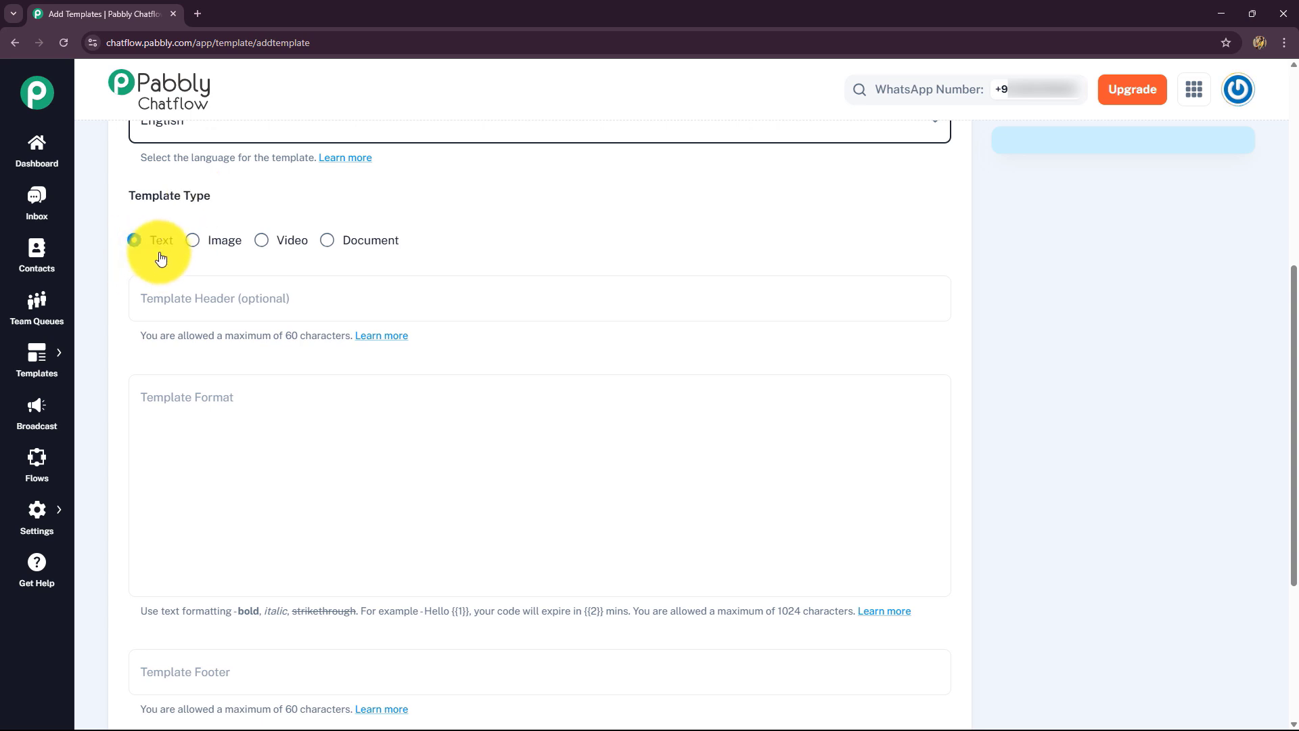
pyautogui.click(193, 240)
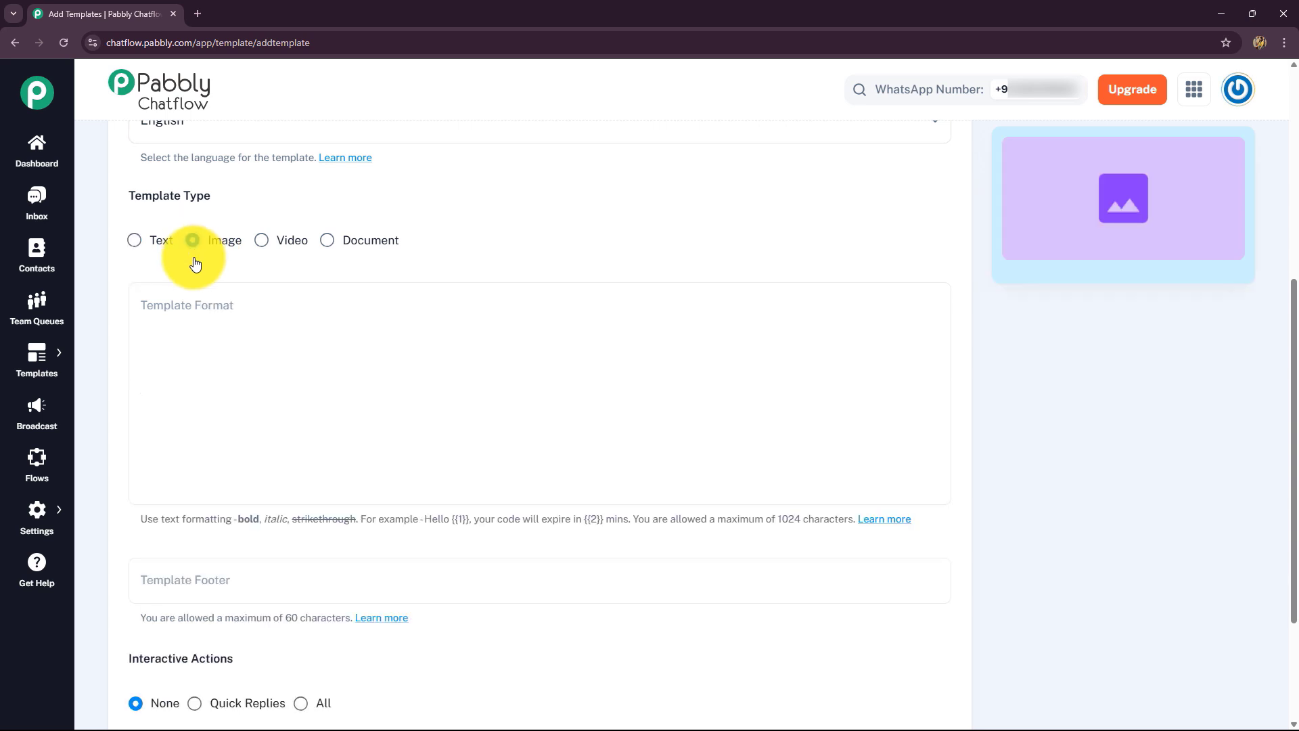
pyautogui.click(262, 242)
pyautogui.click(327, 242)
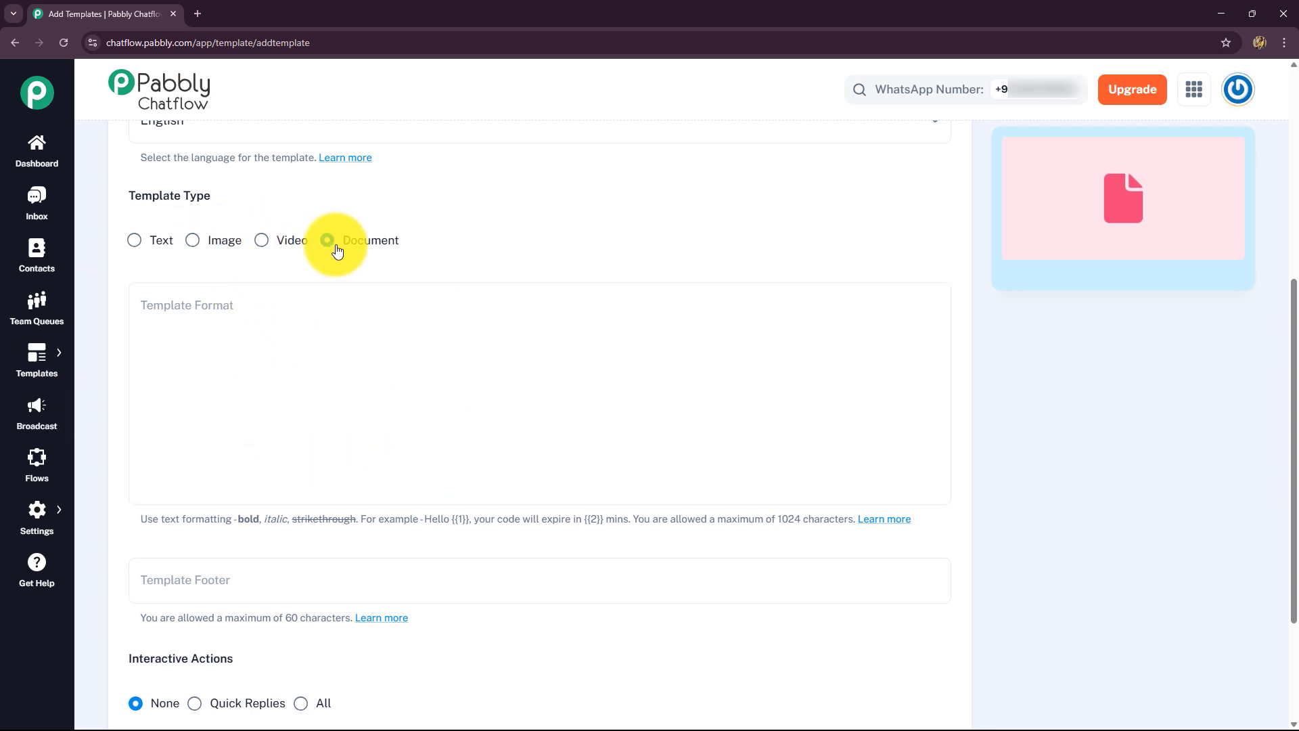
pyautogui.click(134, 241)
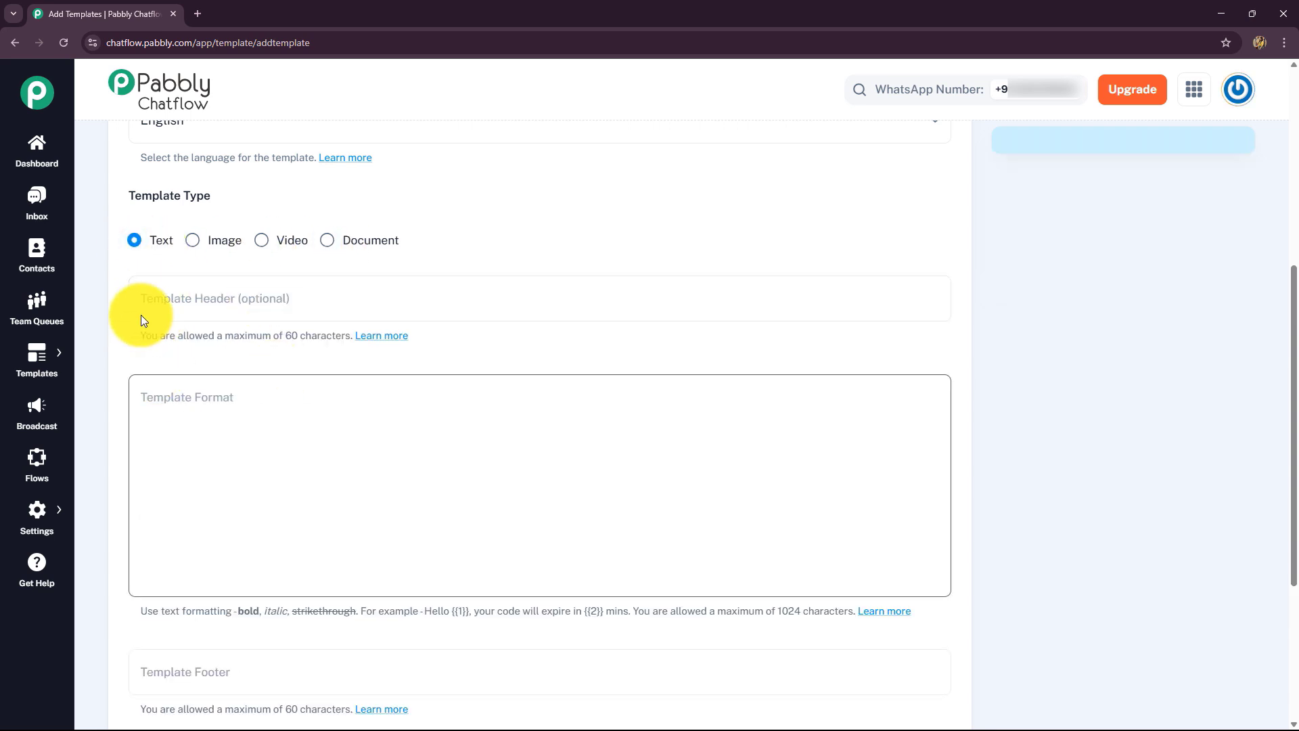
# Enter "Thank You for Shopping!" as the template header
pyautogui.click(175, 300)
pyautogui.write('Thank You for Shopping!')
pyautogui.press('Tab')
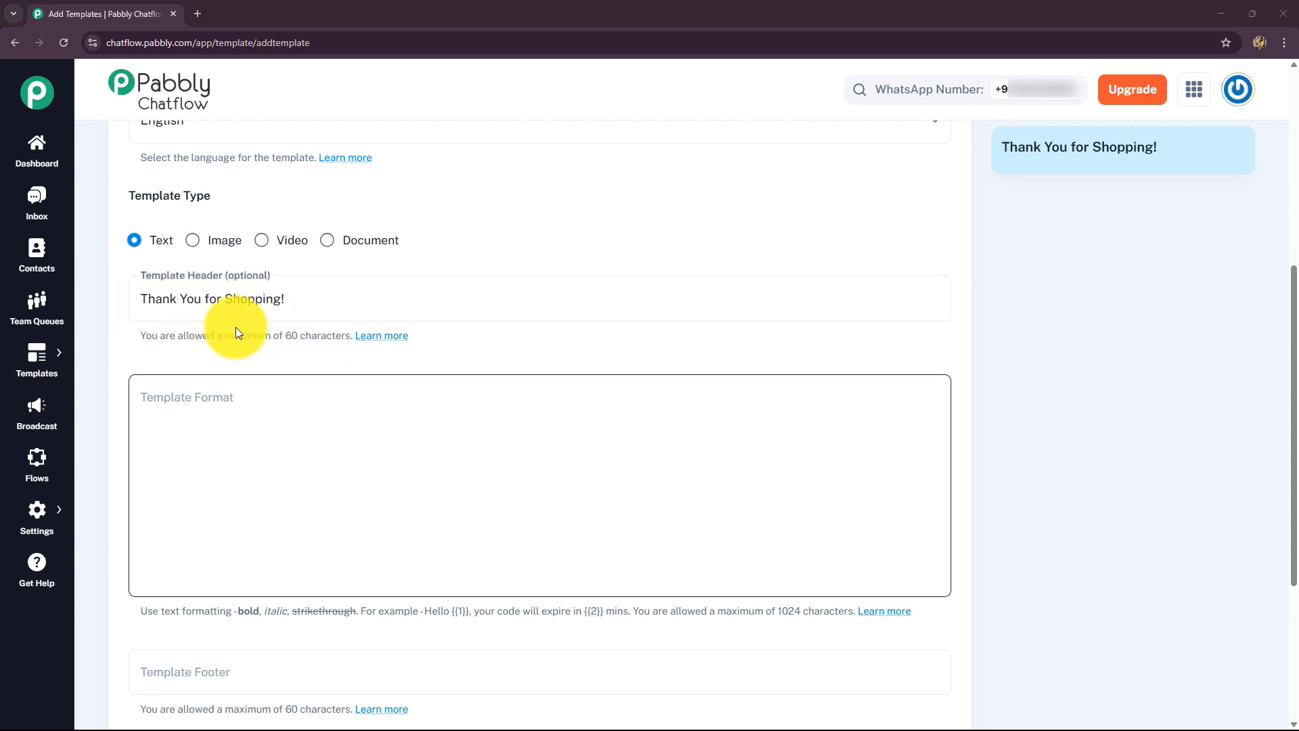
pyautogui.click(159, 303)
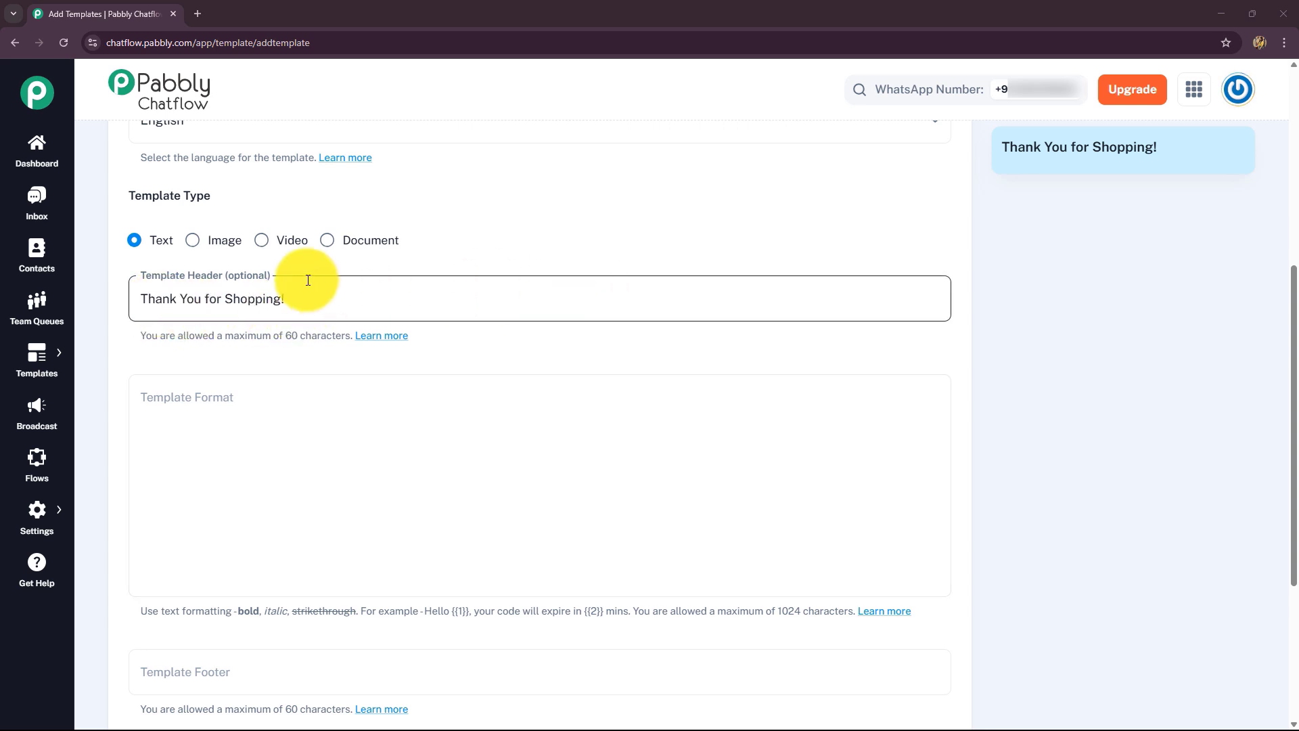
pyautogui.click(958, 493)
pyautogui.scroll(2, 957, 493)
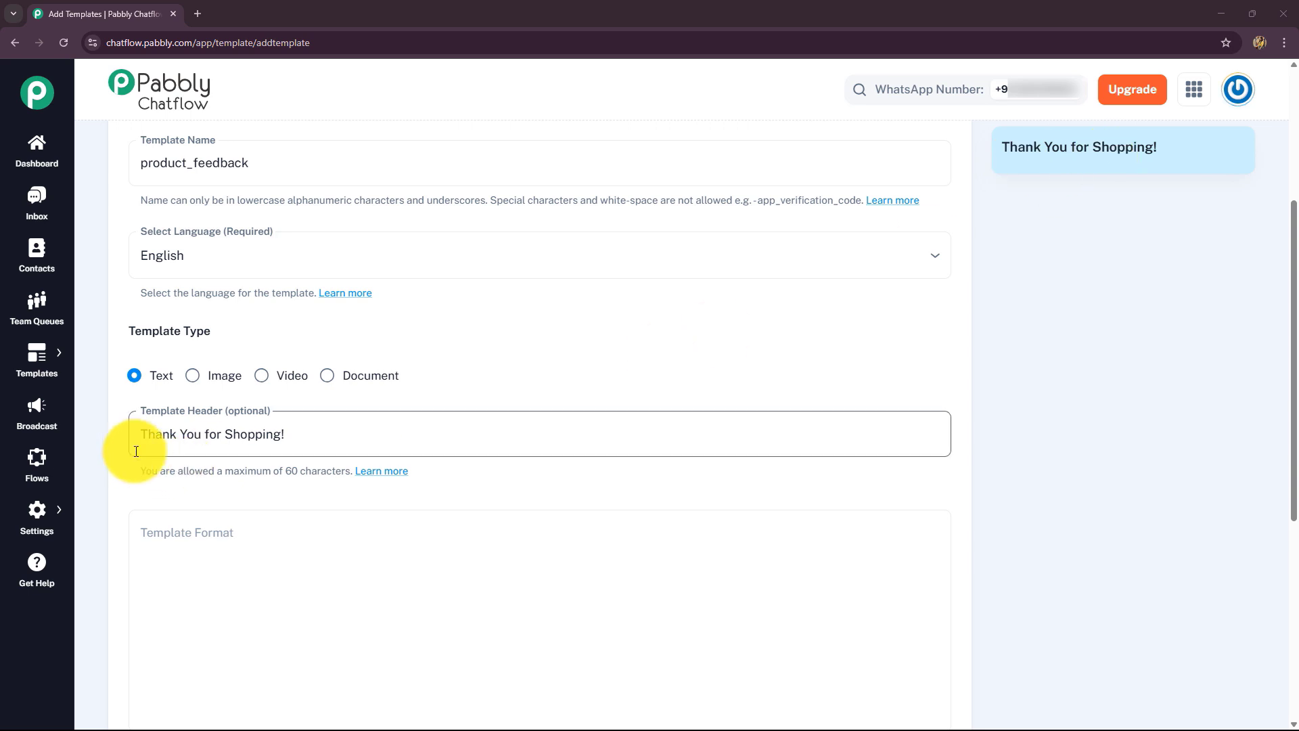
pyautogui.scroll(-2, 187, 446)
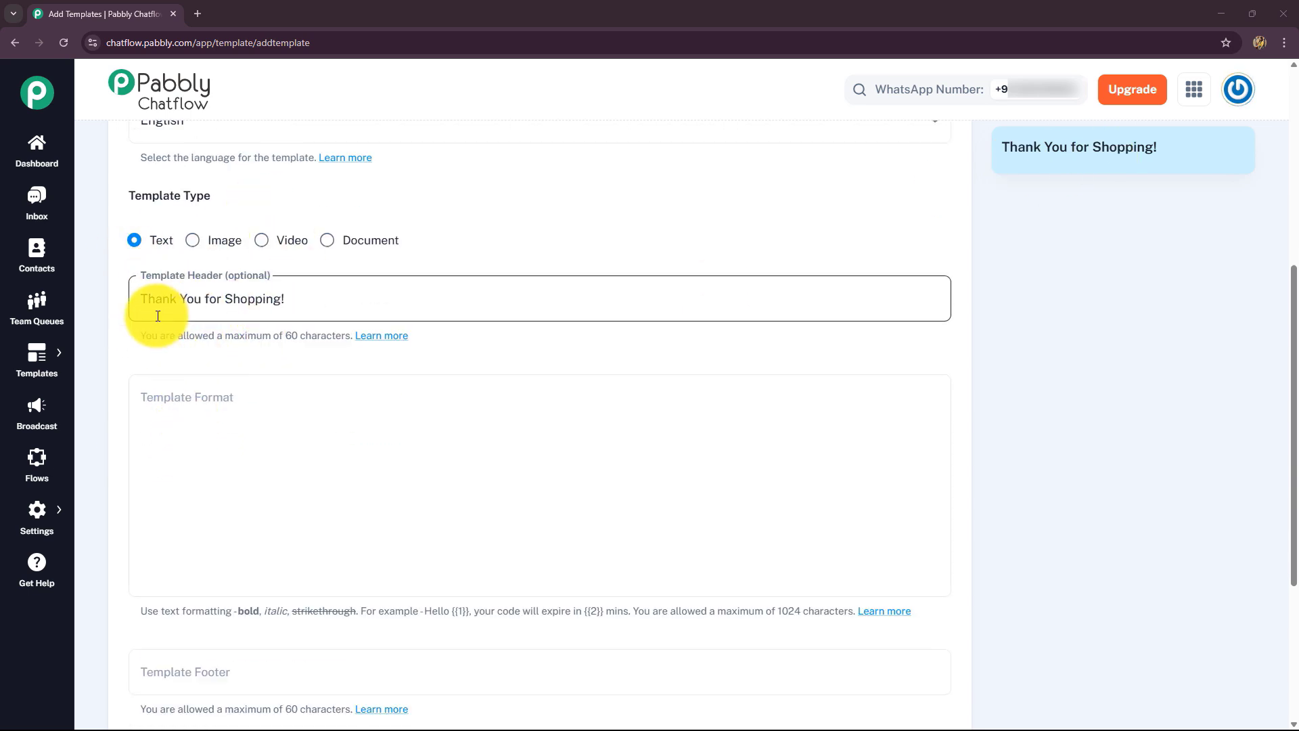
# Examine the text formatting options and the placeholder example given for the Template Format field
pyautogui.click(169, 415)
pyautogui.scroll(-2, 169, 415)
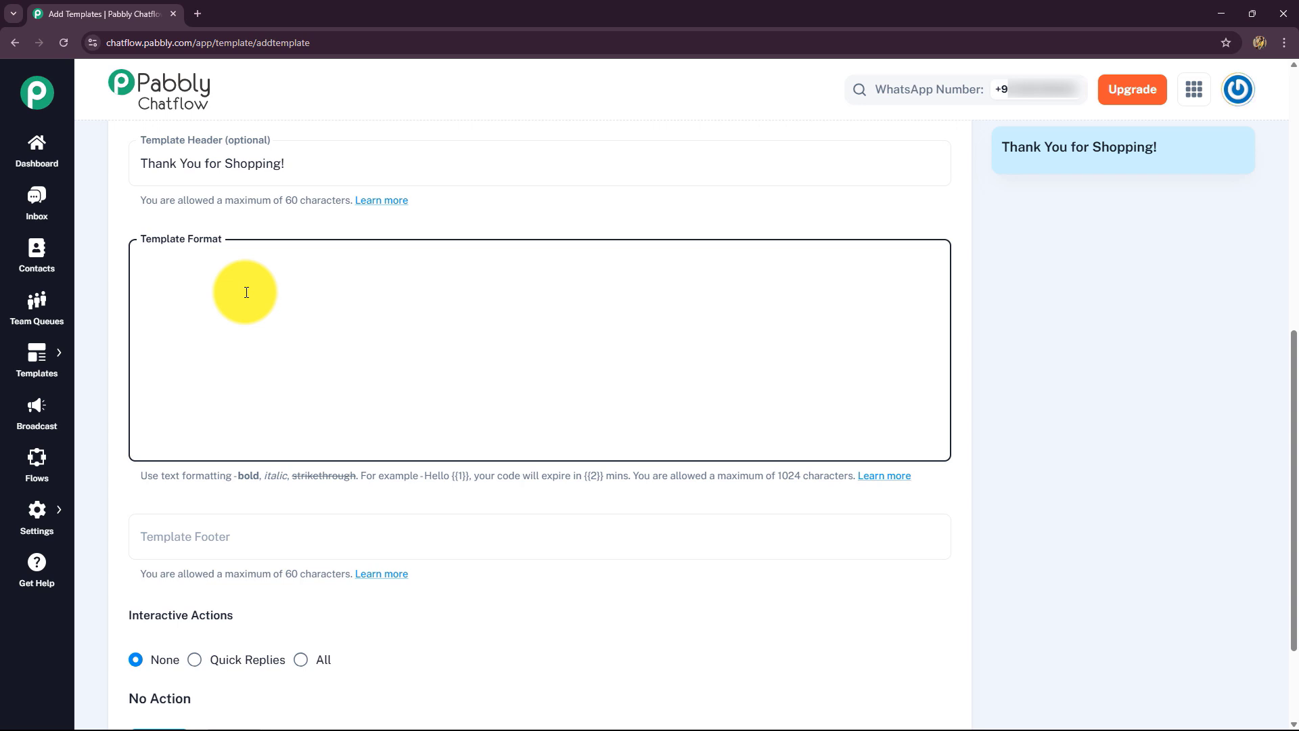
pyautogui.moveTo(147, 476); pyautogui.dragTo(359, 488)
pyautogui.click(332, 498)
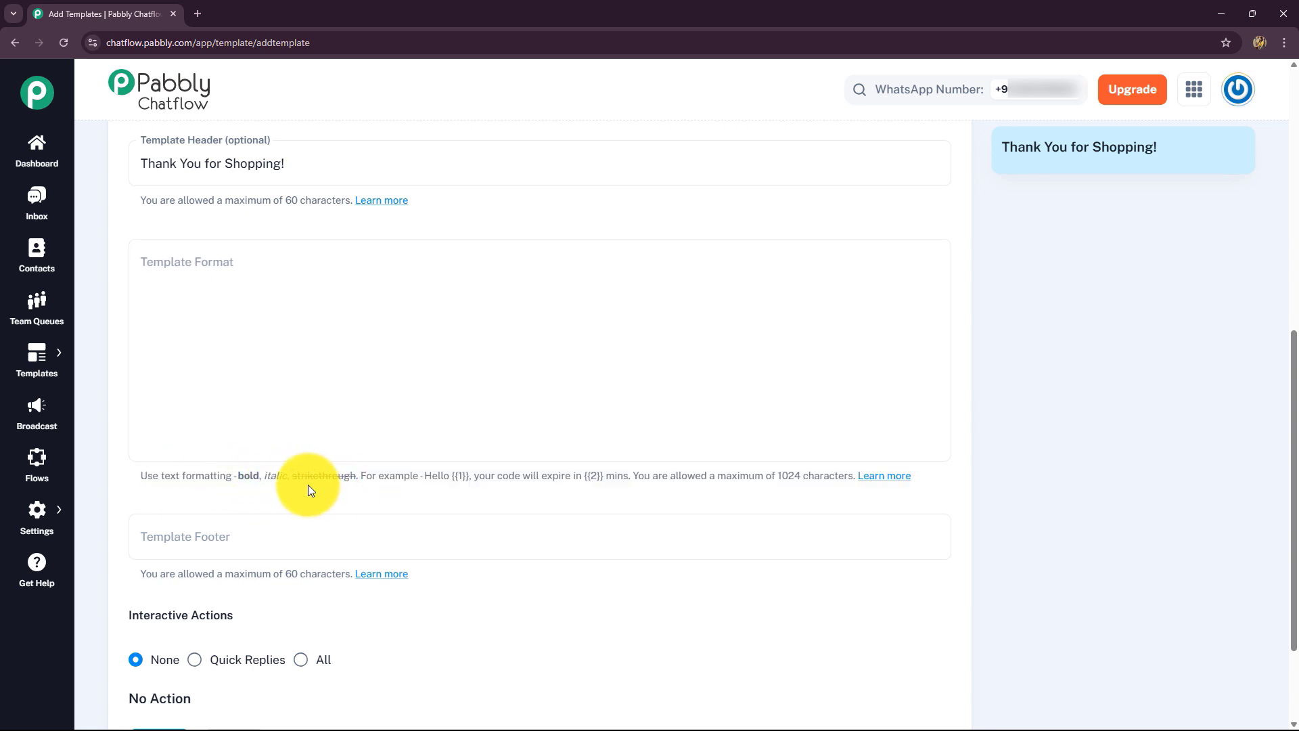
# Start the message body with "Hello, {{1}}" and set the sample value of {{1}} to Smart User
pyautogui.click(180, 283)
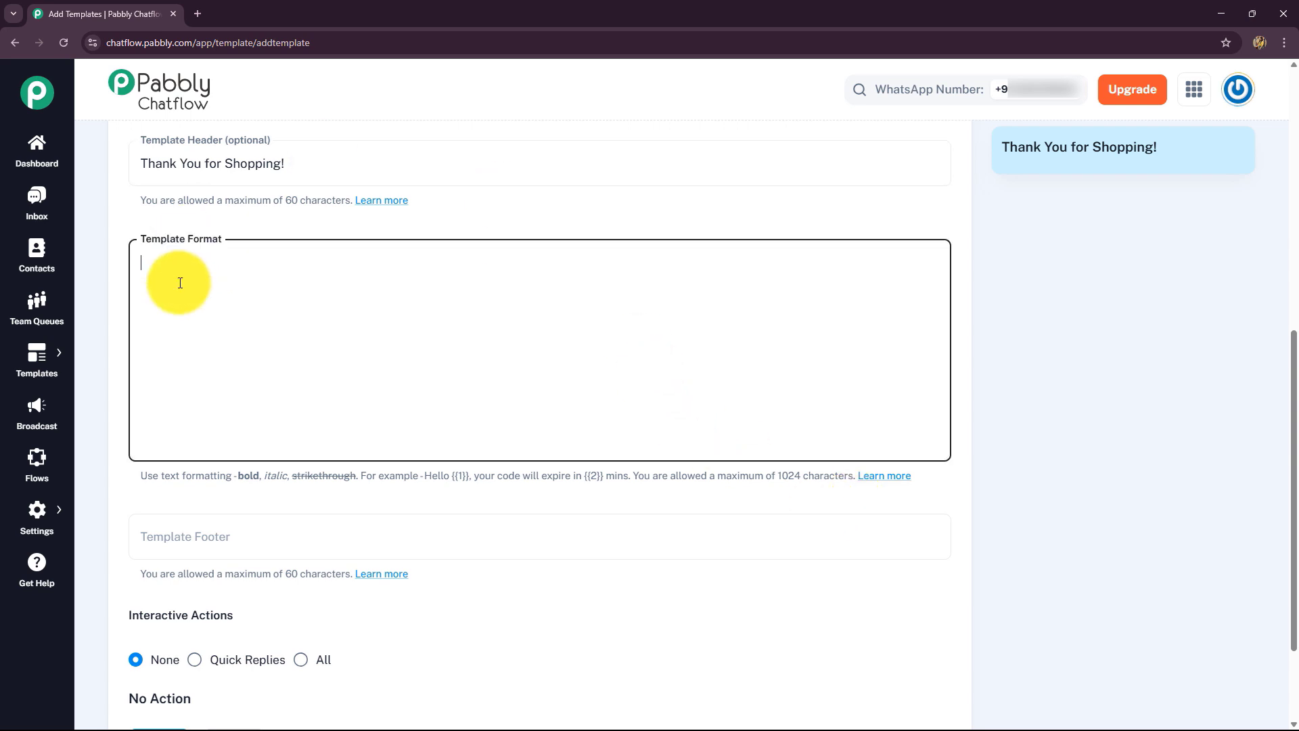
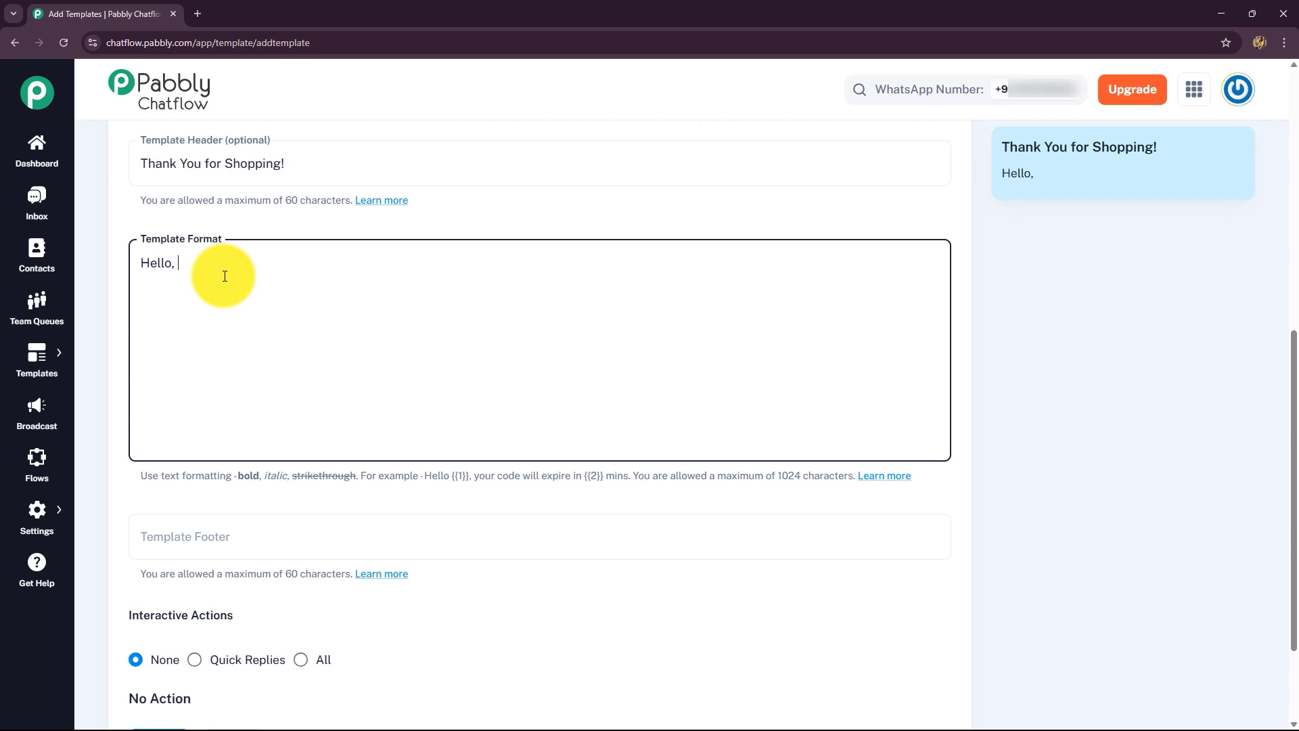
pyautogui.write('{{1}}')
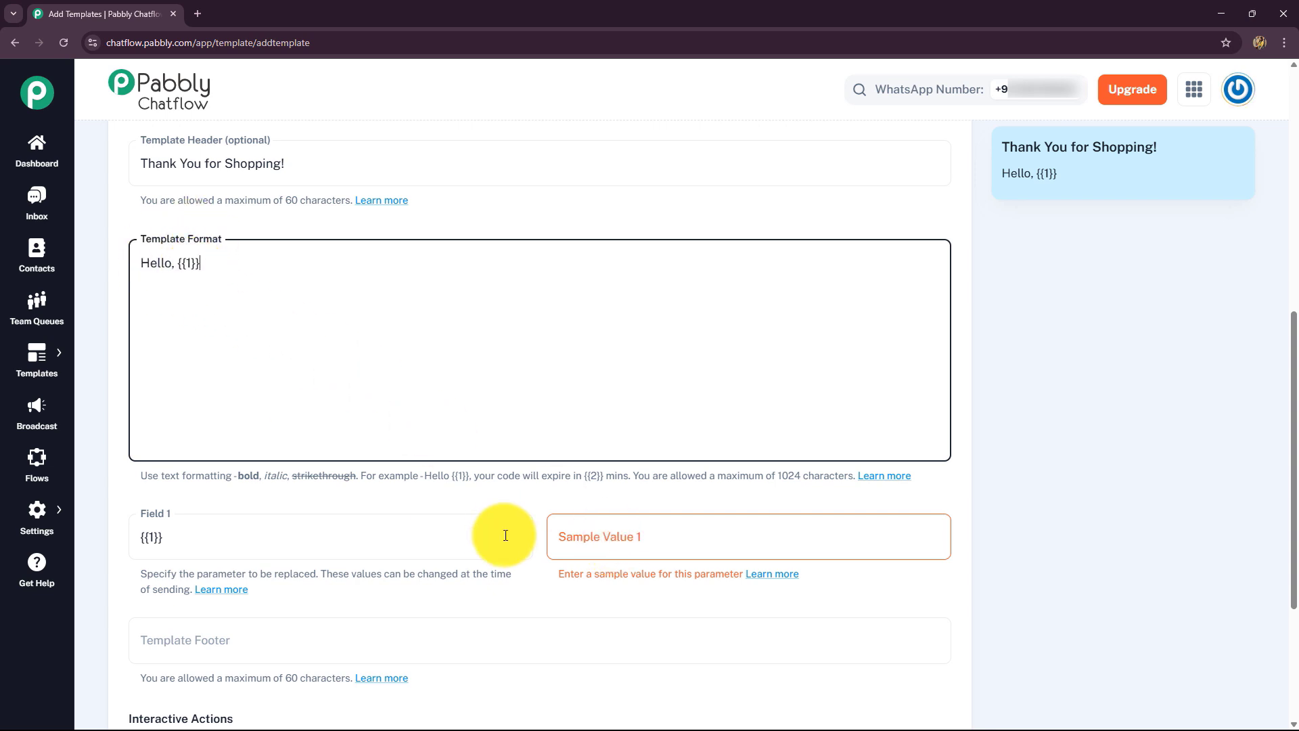
pyautogui.click(578, 541)
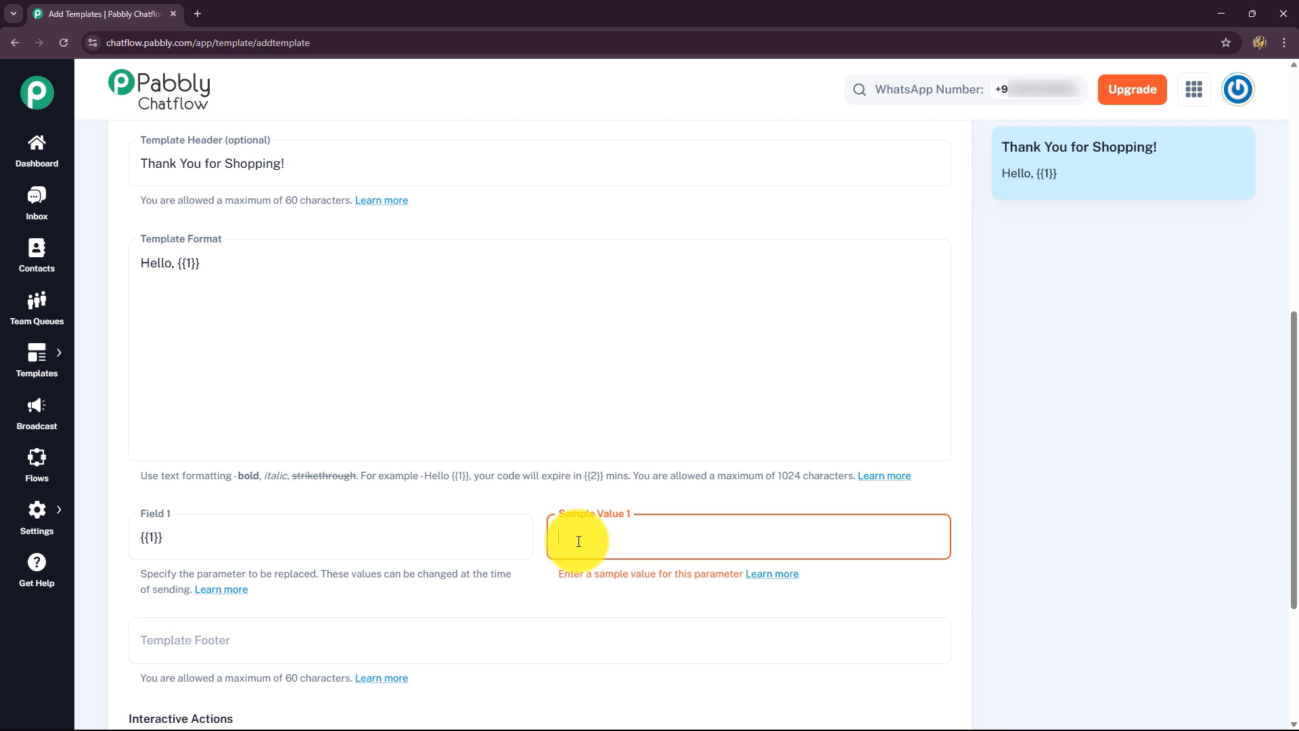
pyautogui.write('Smart User')
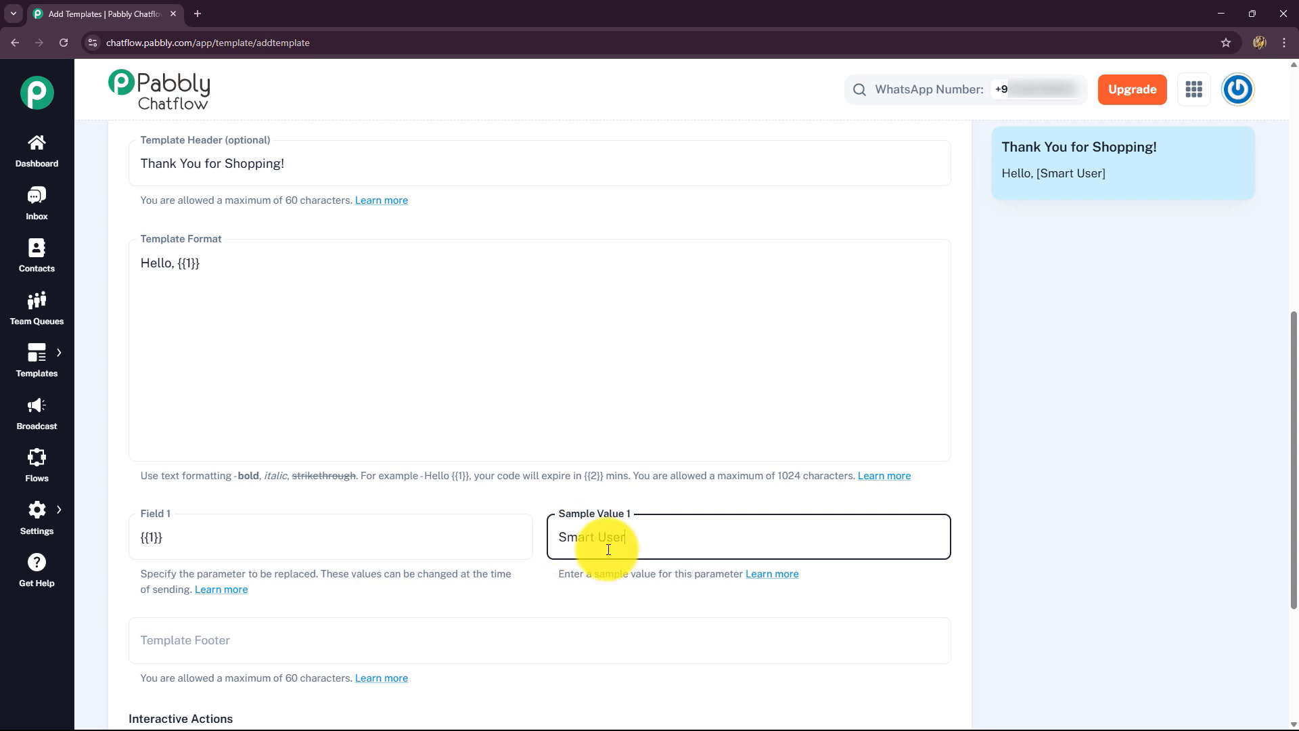
pyautogui.click(572, 604)
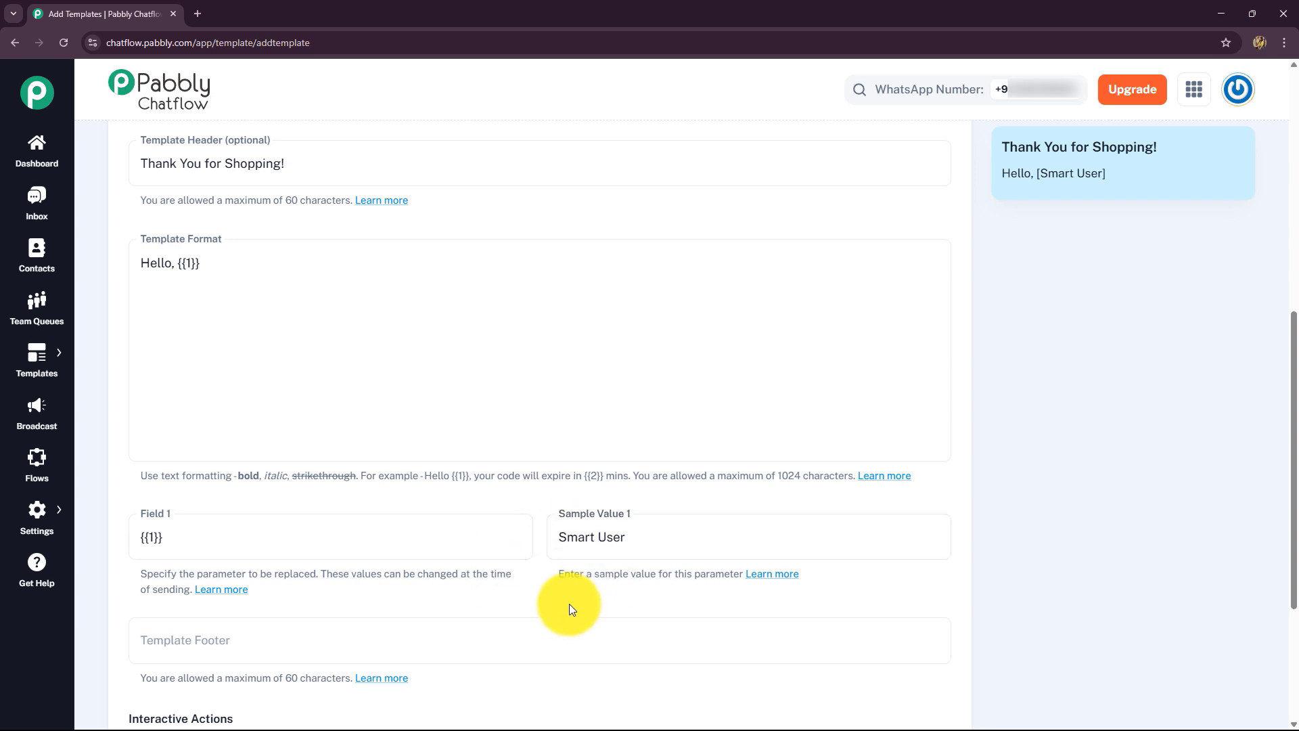
# Continue the message with "we hope you're enjoying your new {{2}}." and a product rating request, ending with "Your feedback helps us improve!"
pyautogui.click(190, 263)
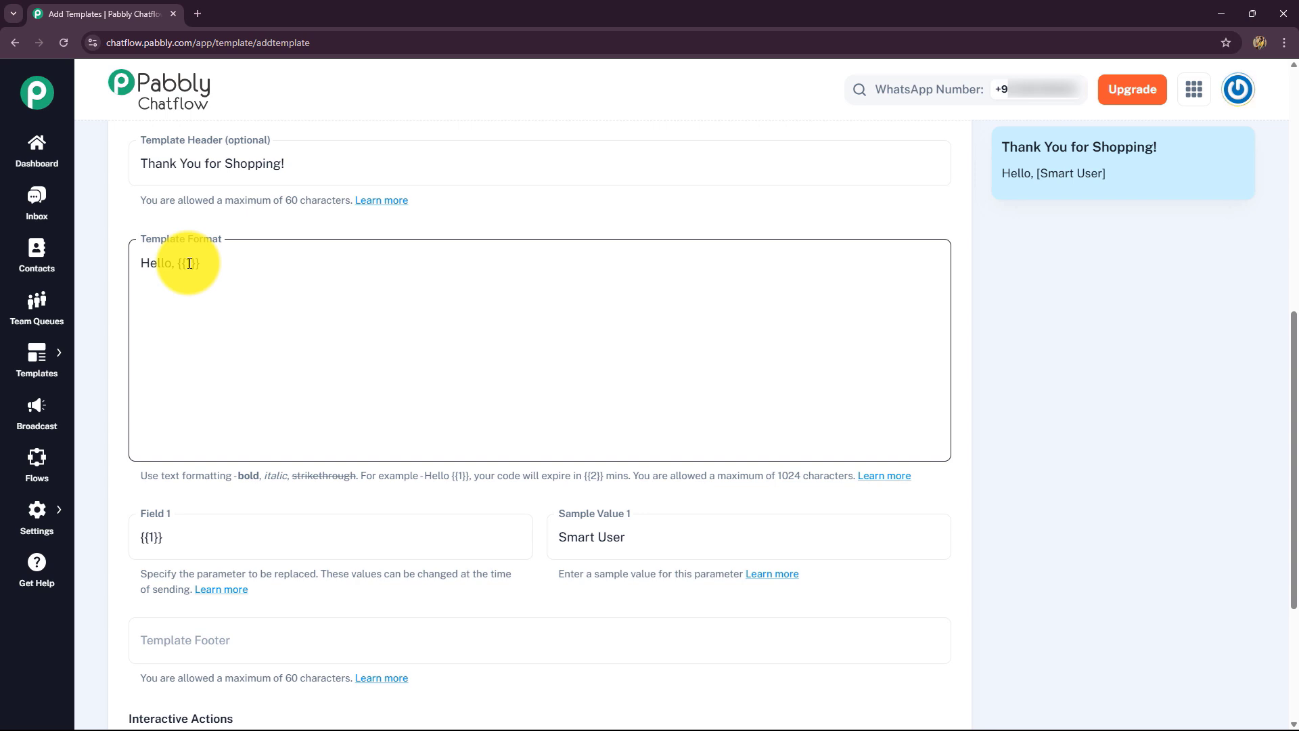
pyautogui.click(214, 263)
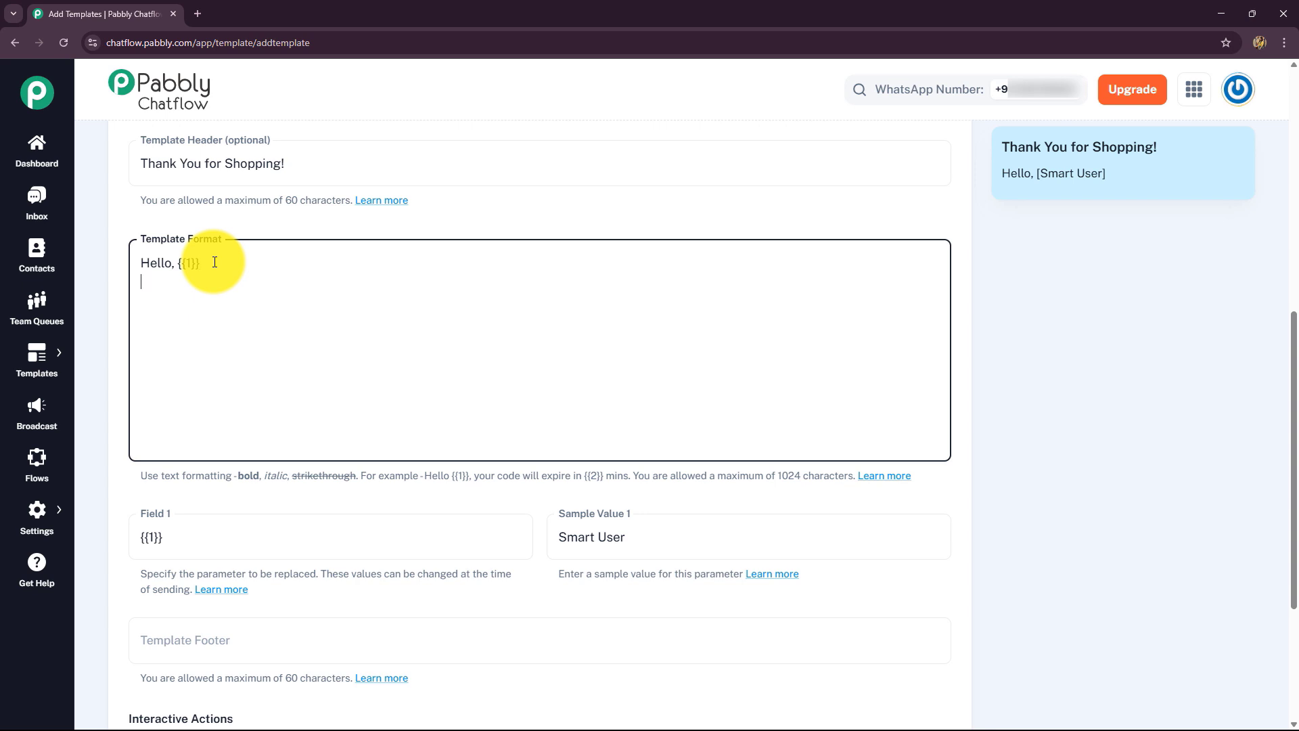
pyautogui.press('Return')
pyautogui.write("we hope you're enjoying your new")
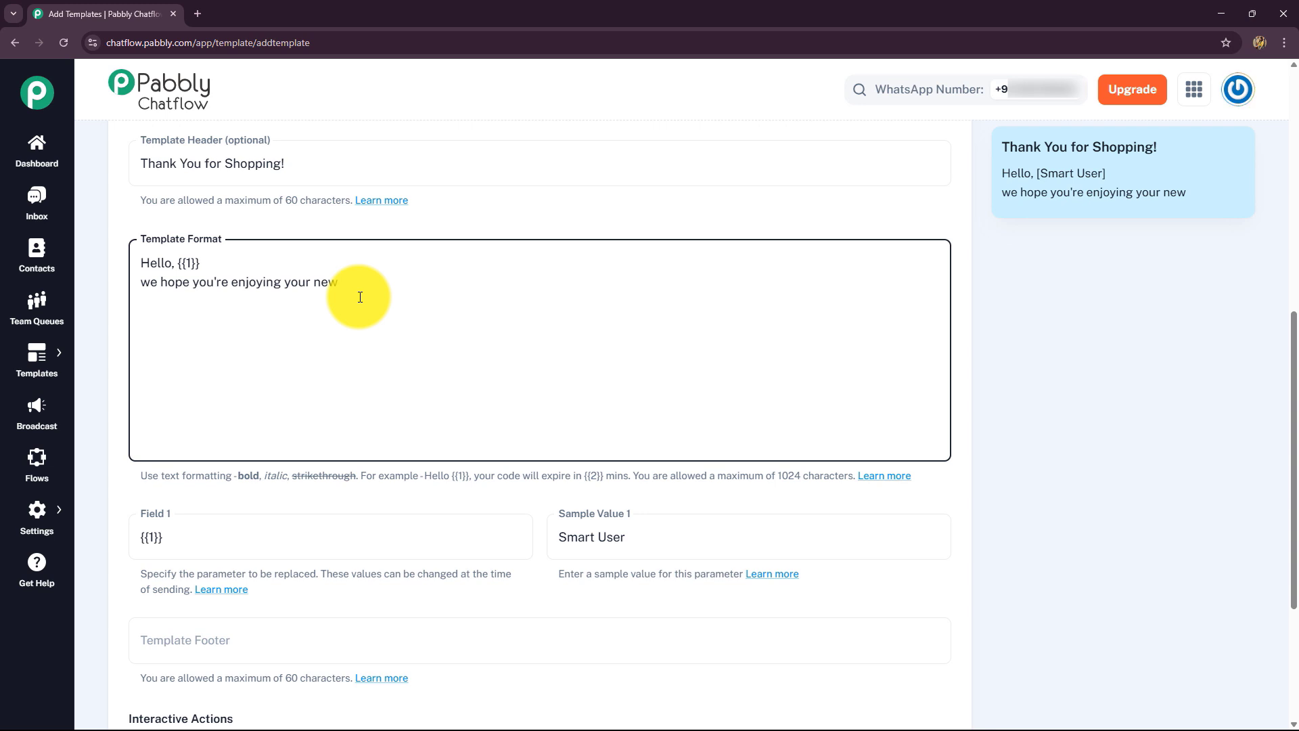
pyautogui.write('{{2}}')
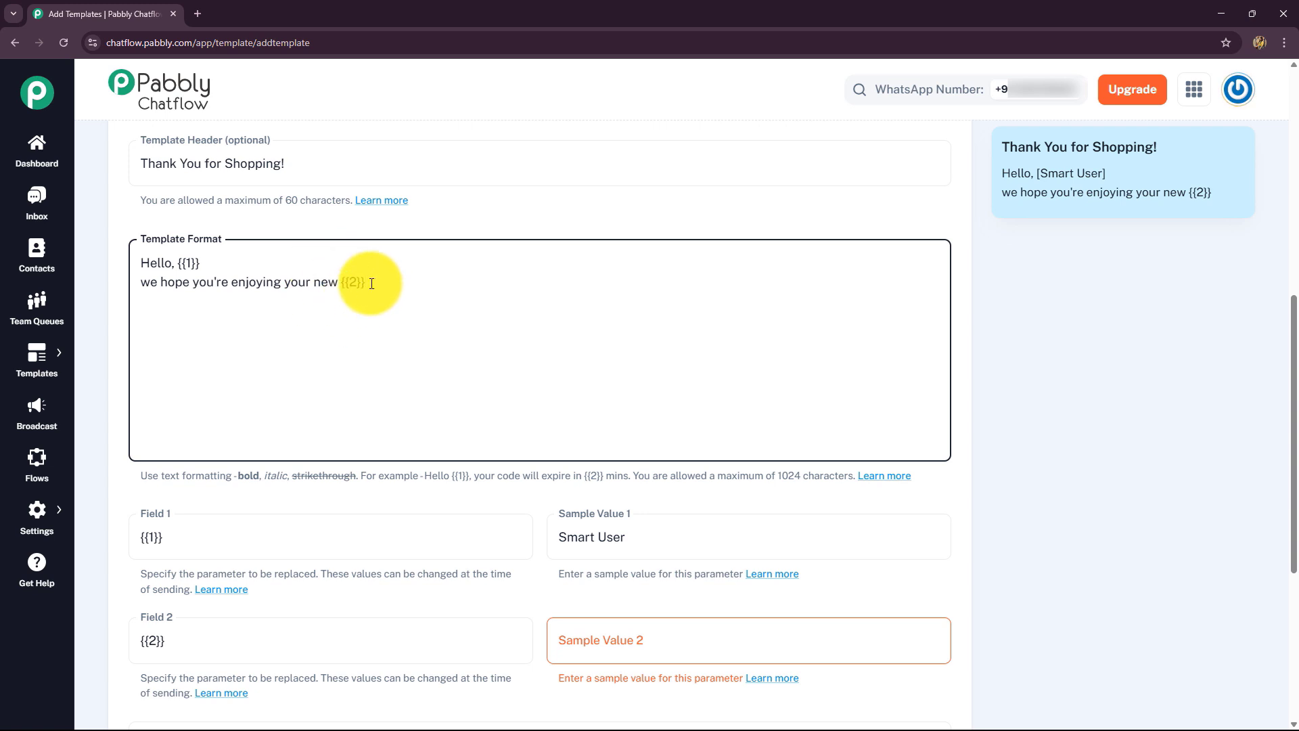
pyautogui.write('.  We’d love to hear your feedback. Please rate your experience with the product by selecting an option below. Your feedback helps us improve!')
pyautogui.click(144, 340)
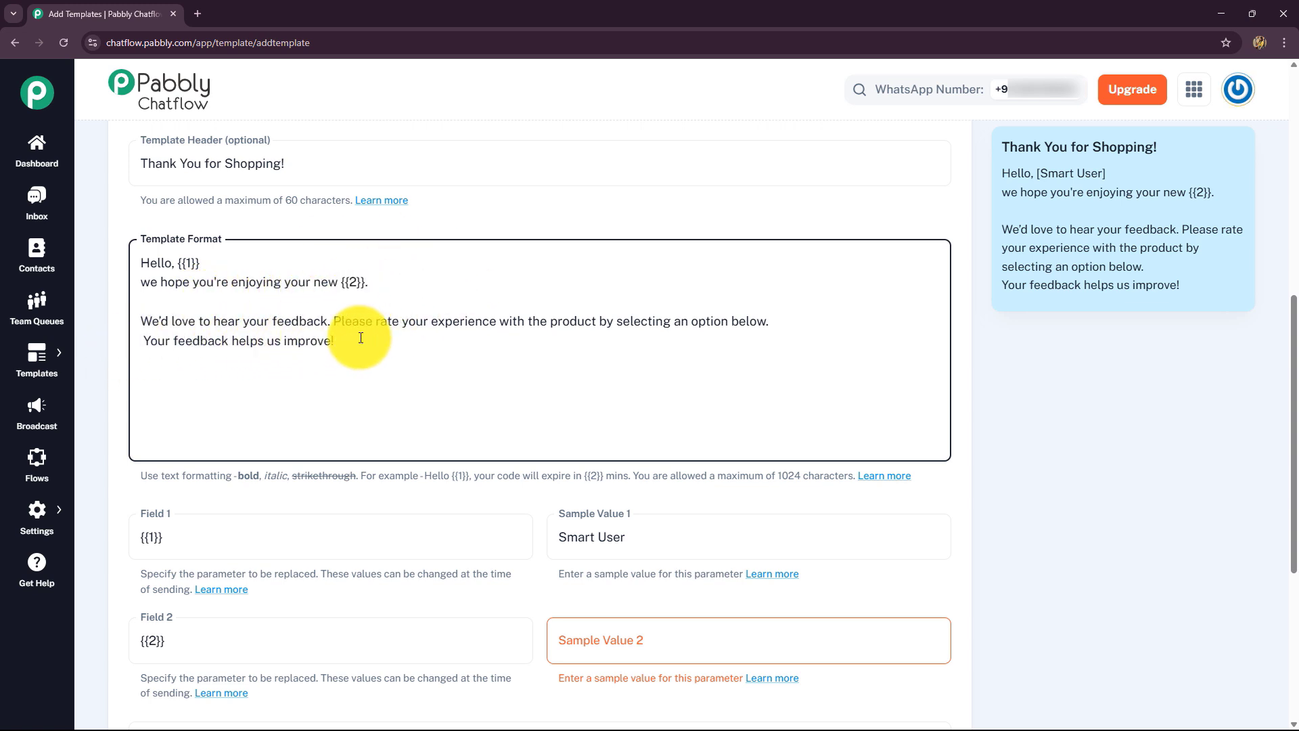
# Set the sample value of {{2}} to Wireless Headphone
pyautogui.scroll(-3, 400, 471)
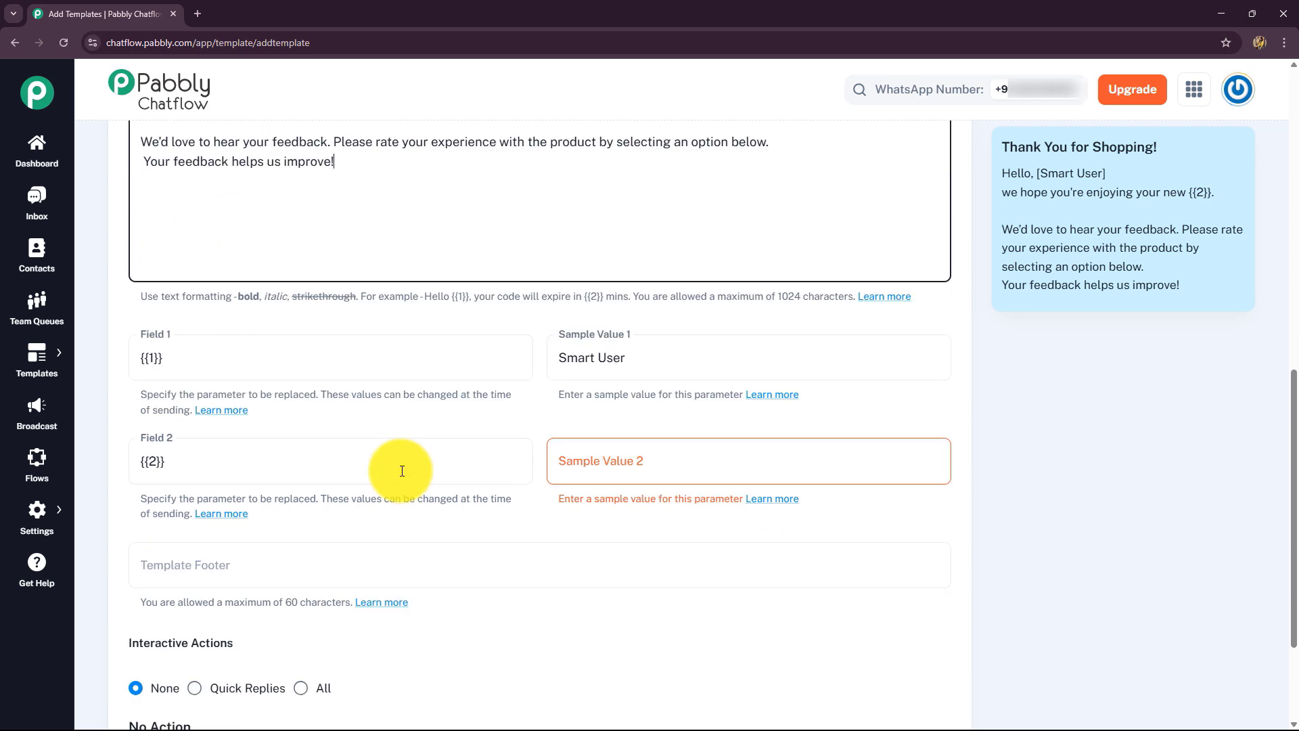
pyautogui.scroll(-2, 401, 471)
pyautogui.click(593, 376)
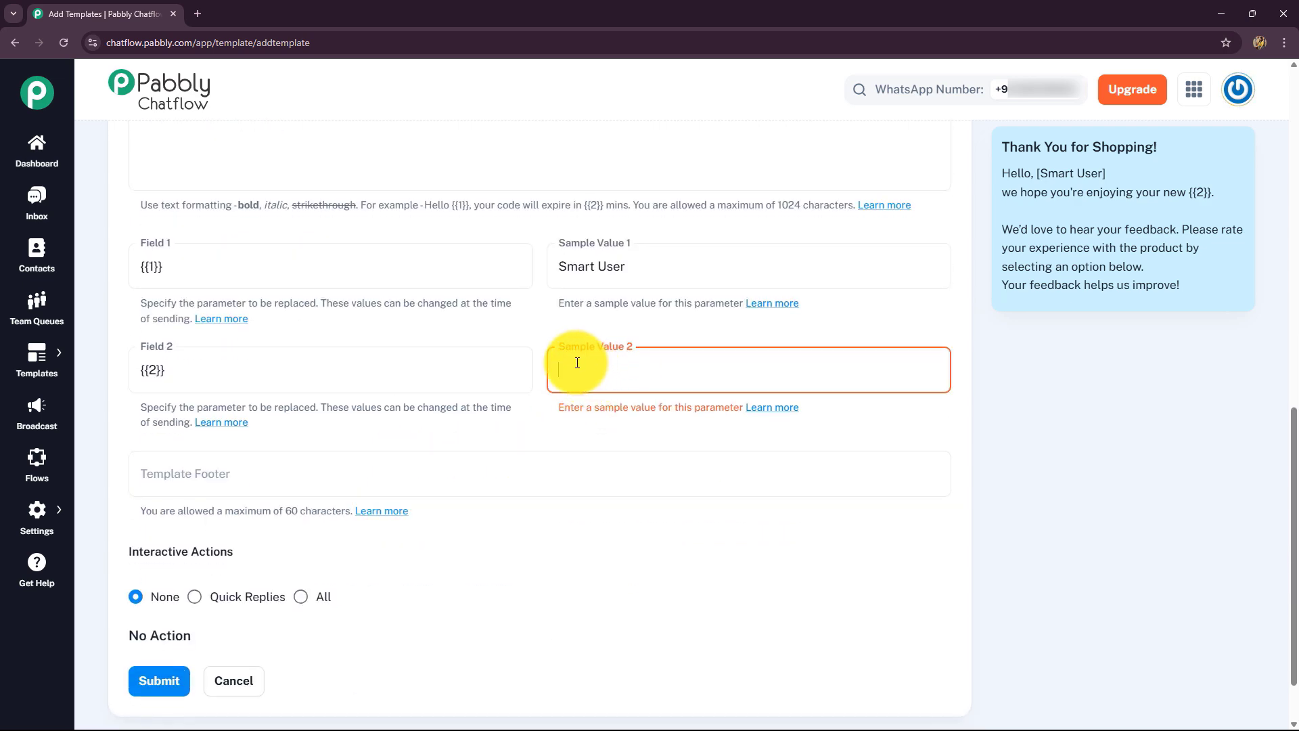
pyautogui.write('Wireless Headphone')
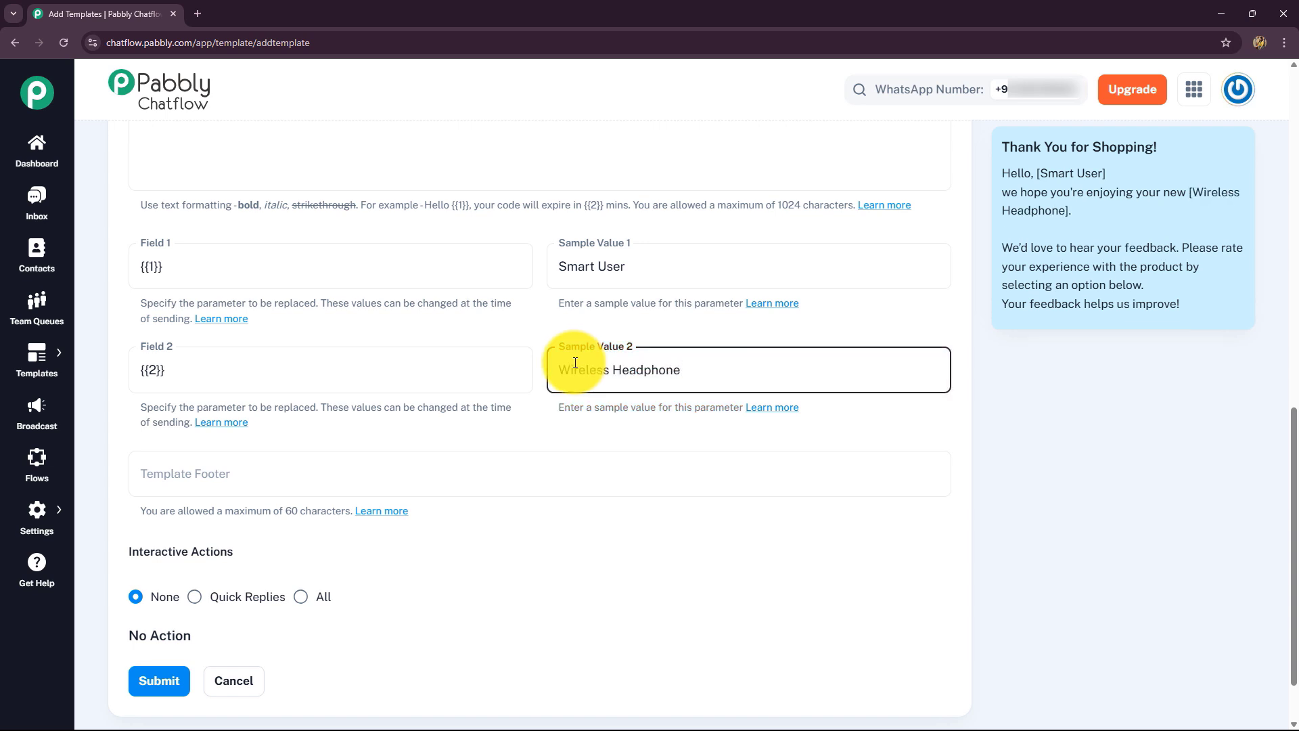
# Add the closing line "Thanks and Regards," at the end of the message body, below the feedback text
pyautogui.scroll(-2, 241, 410)
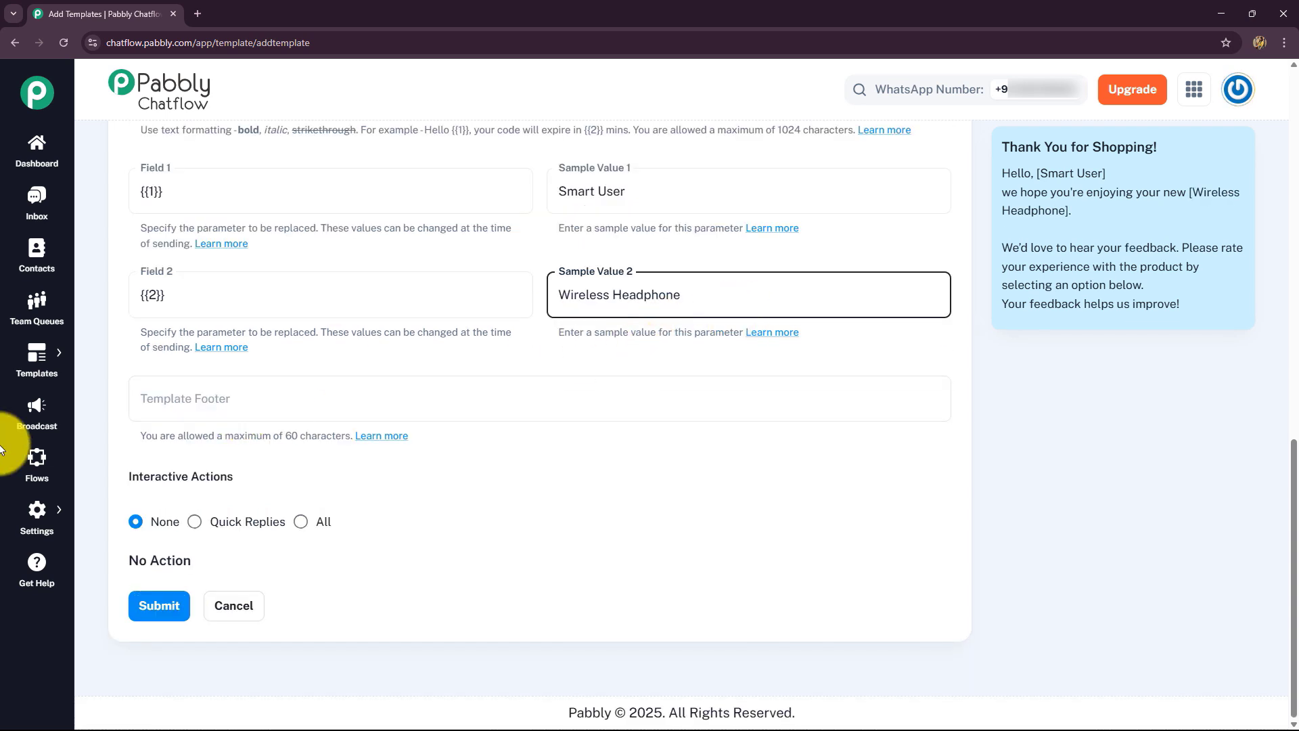
pyautogui.click(174, 405)
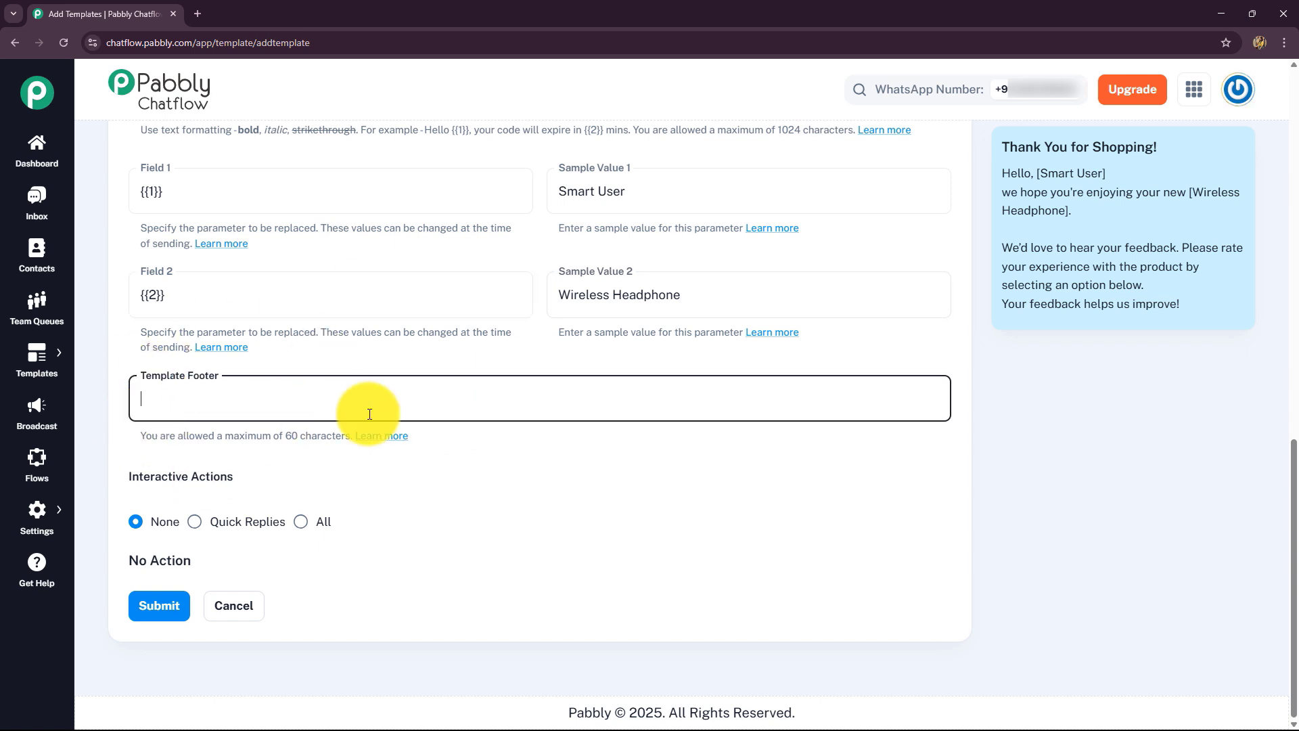
pyautogui.scroll(4, 369, 413)
pyautogui.click(356, 271)
pyautogui.press('Return')
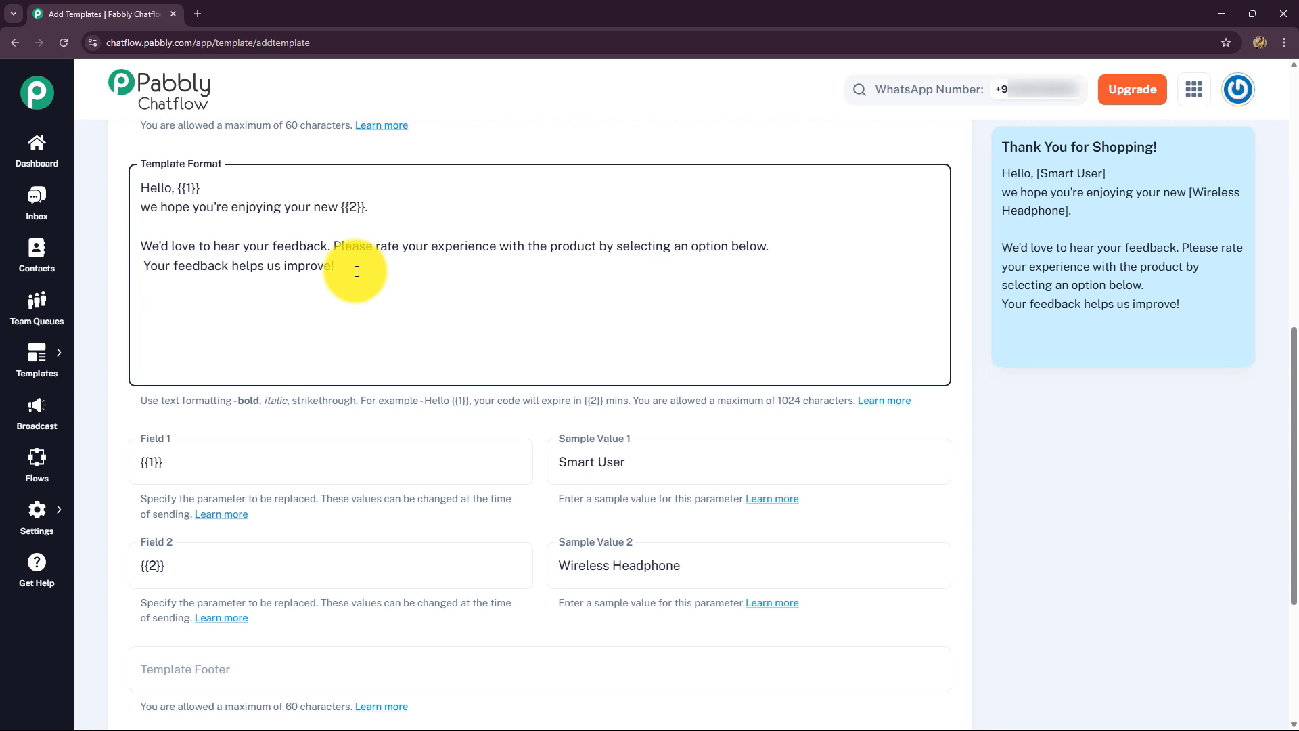
pyautogui.write('Thanks and Regards,')
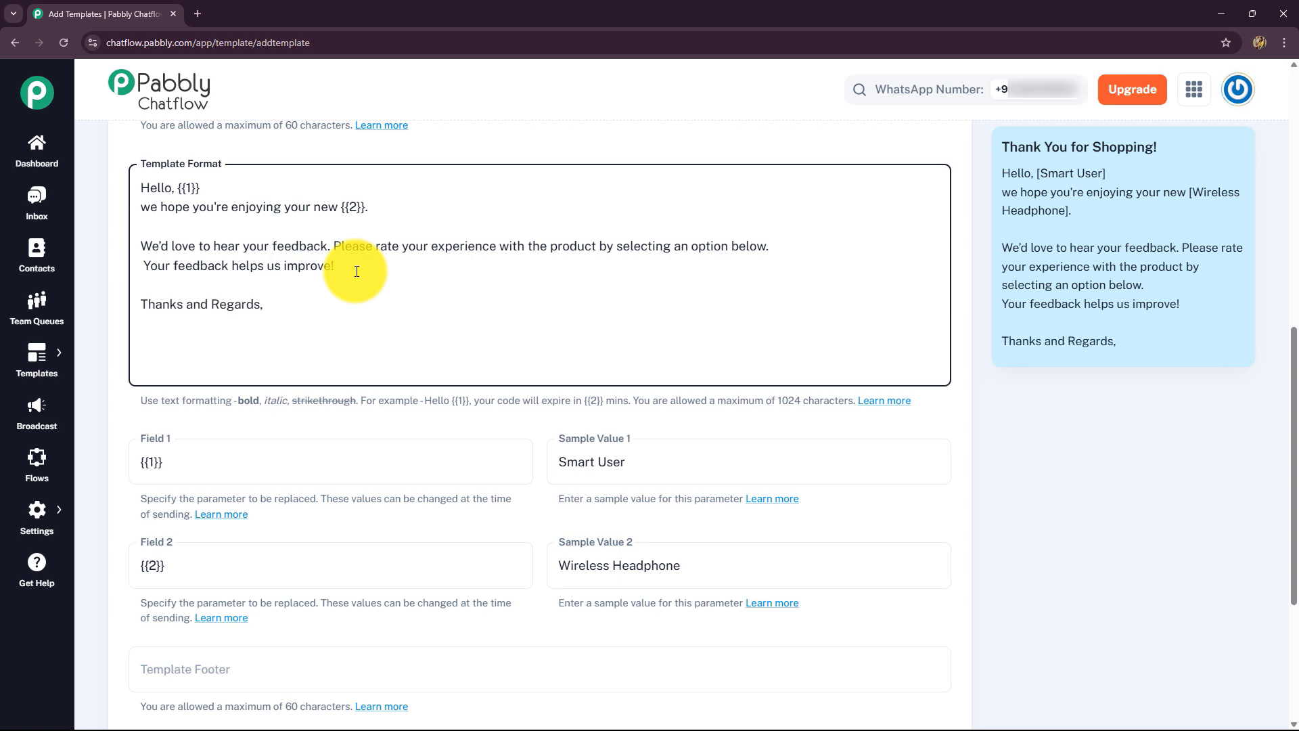
# Set the template footer to "Team, Pabbly" and review the message in the preview
pyautogui.scroll(-4, 99, 406)
pyautogui.click(181, 405)
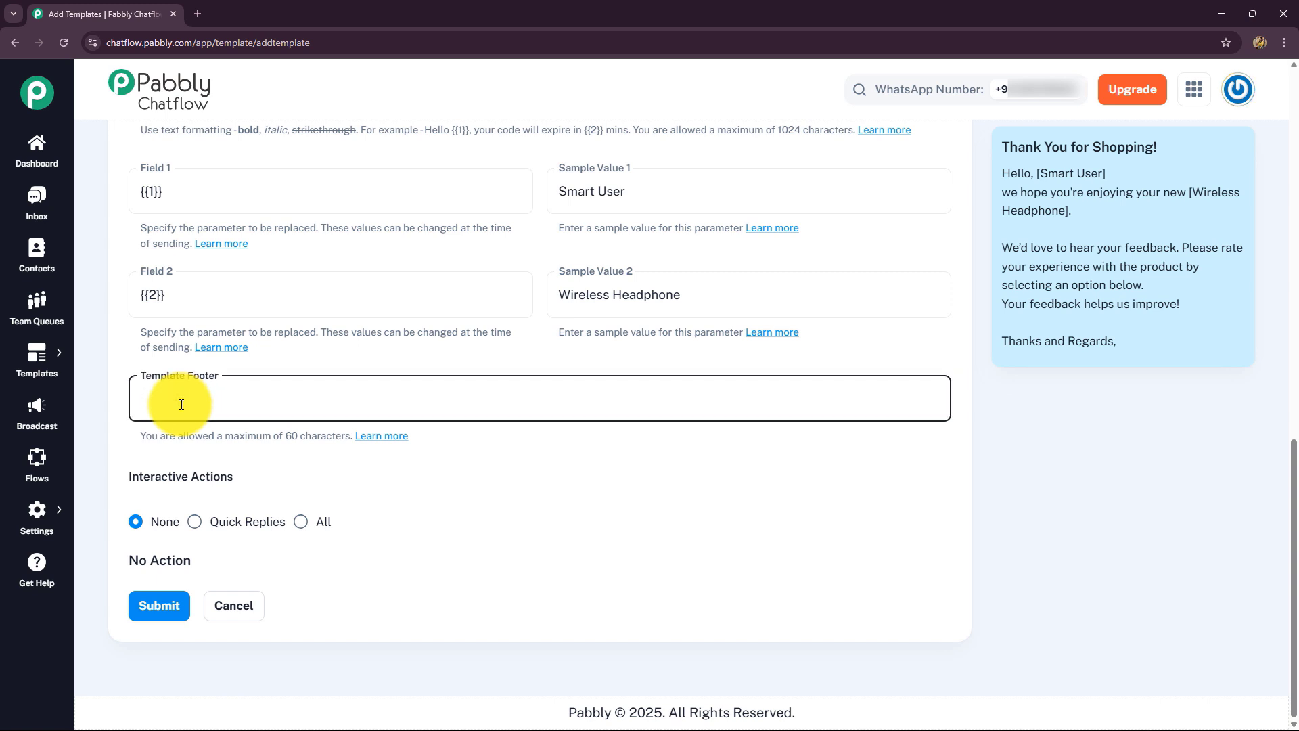
pyautogui.write('Team, Pabbly')
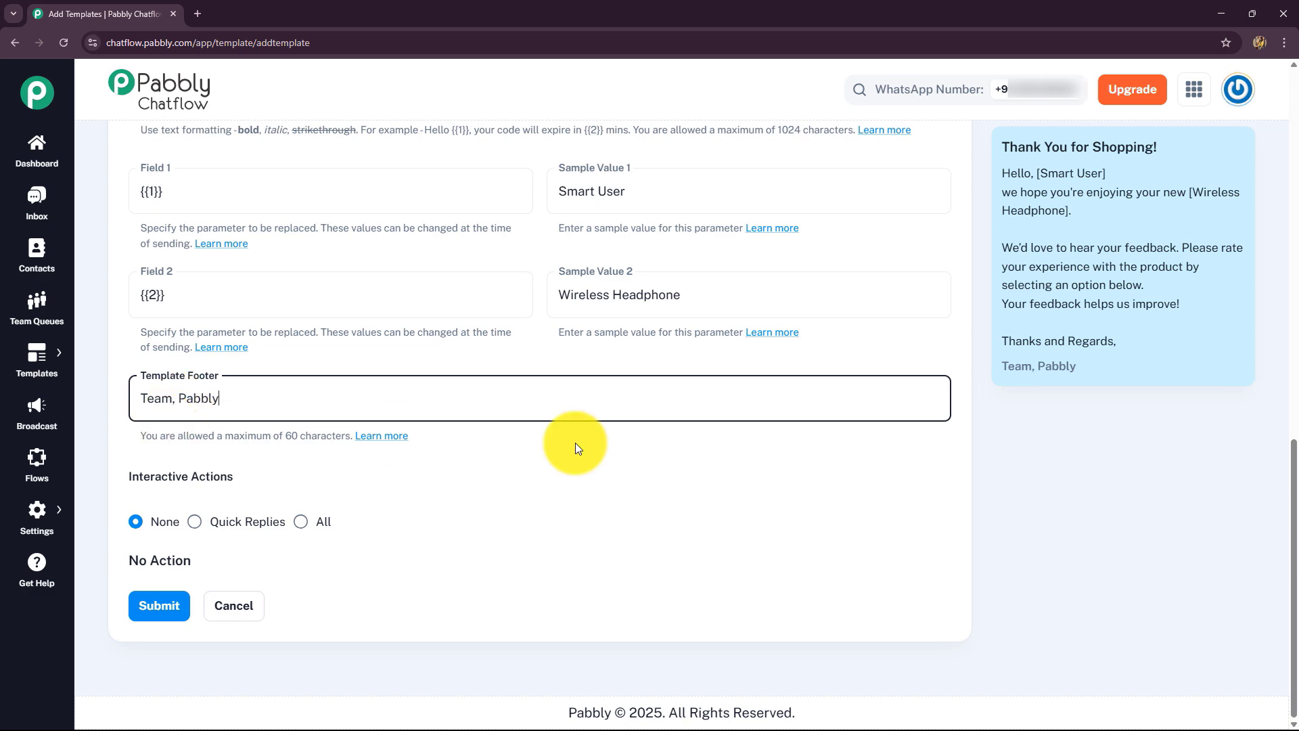
pyautogui.scroll(4, 704, 470)
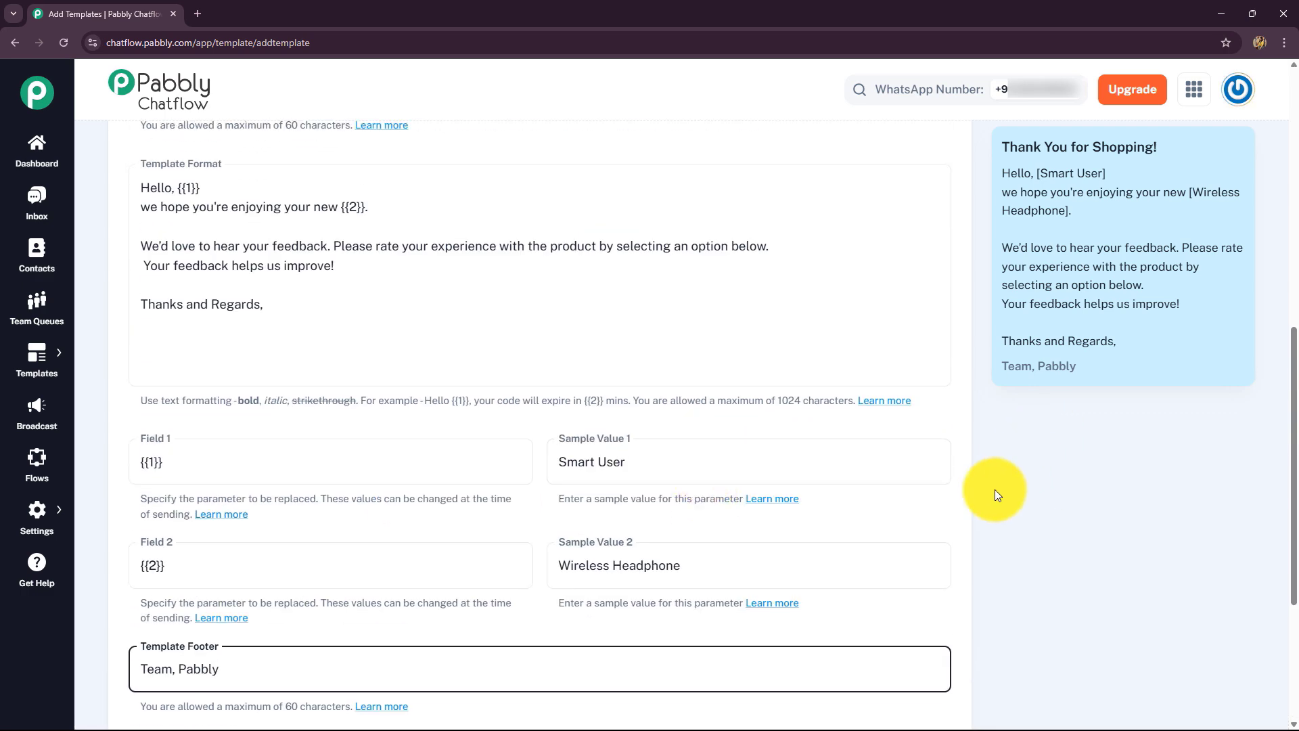
pyautogui.scroll(2, 994, 489)
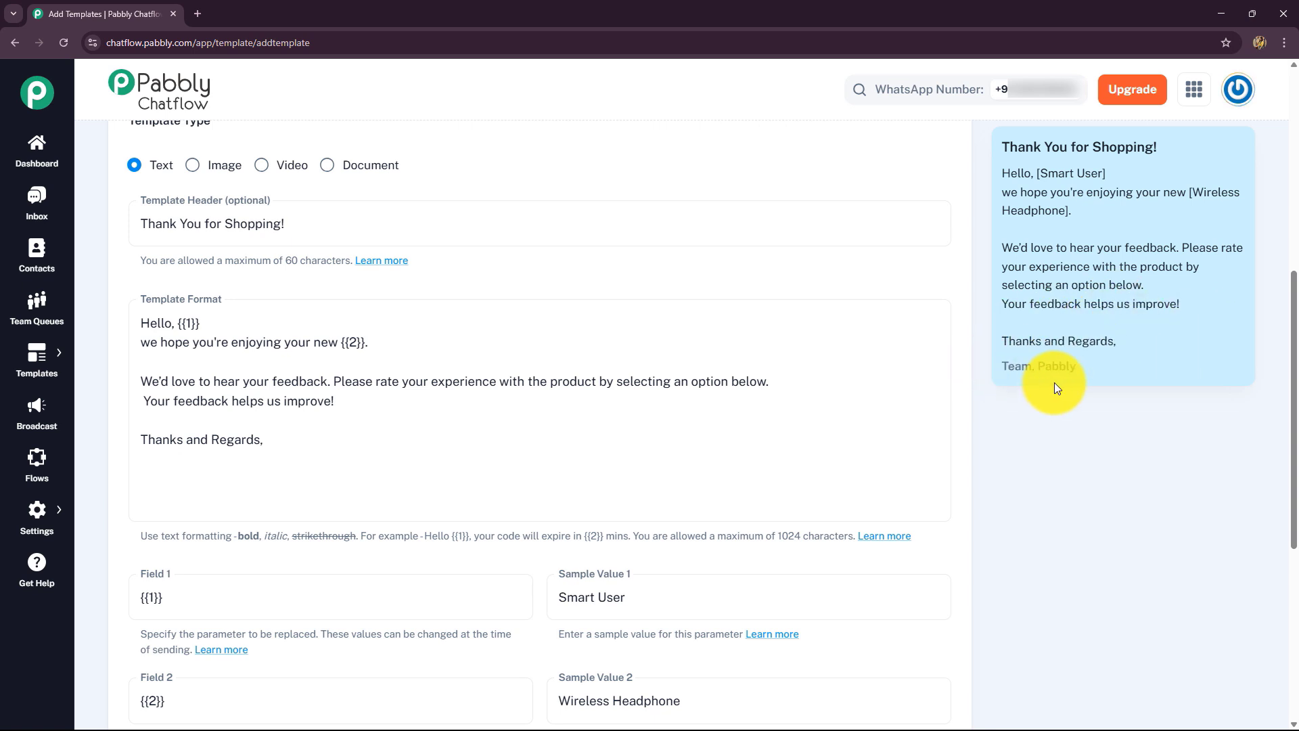
# Set the interactive actions to Quick Replies and enter "Loved It" as the first quick reply
pyautogui.scroll(-6, 1008, 517)
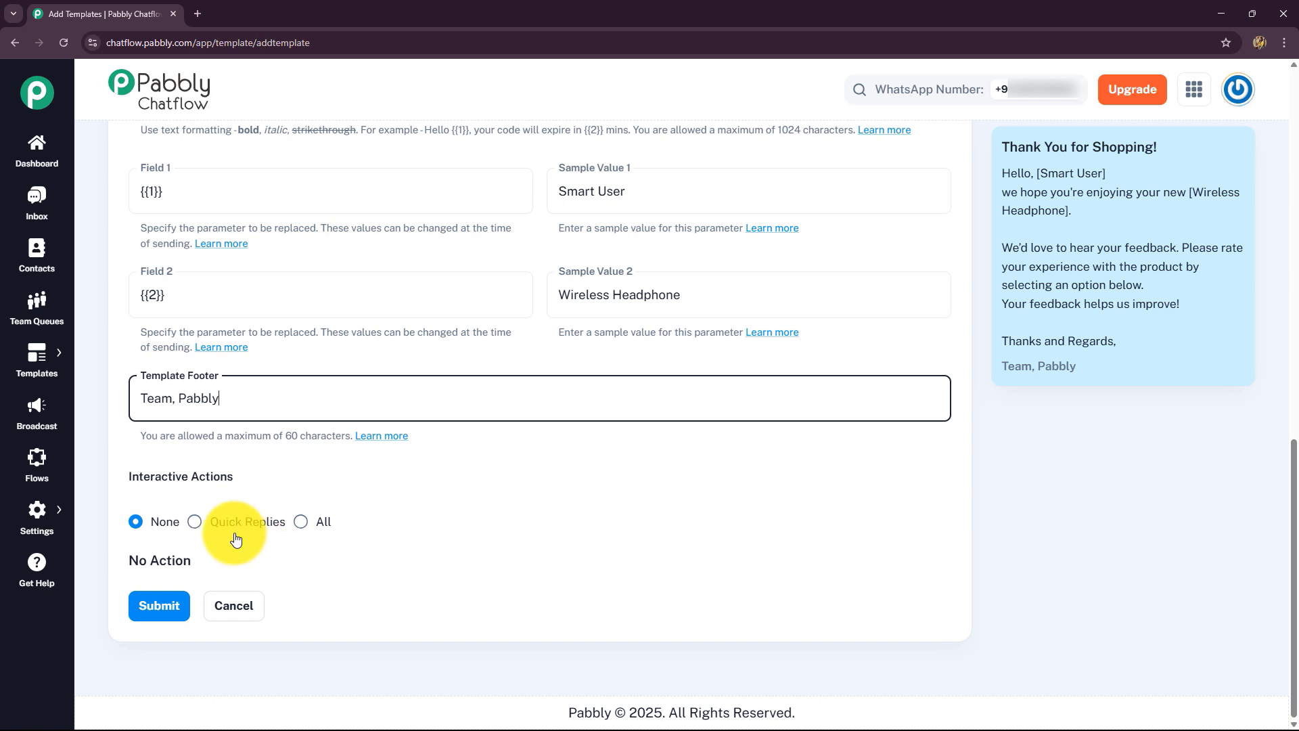
pyautogui.click(195, 521)
pyautogui.scroll(-2, 341, 518)
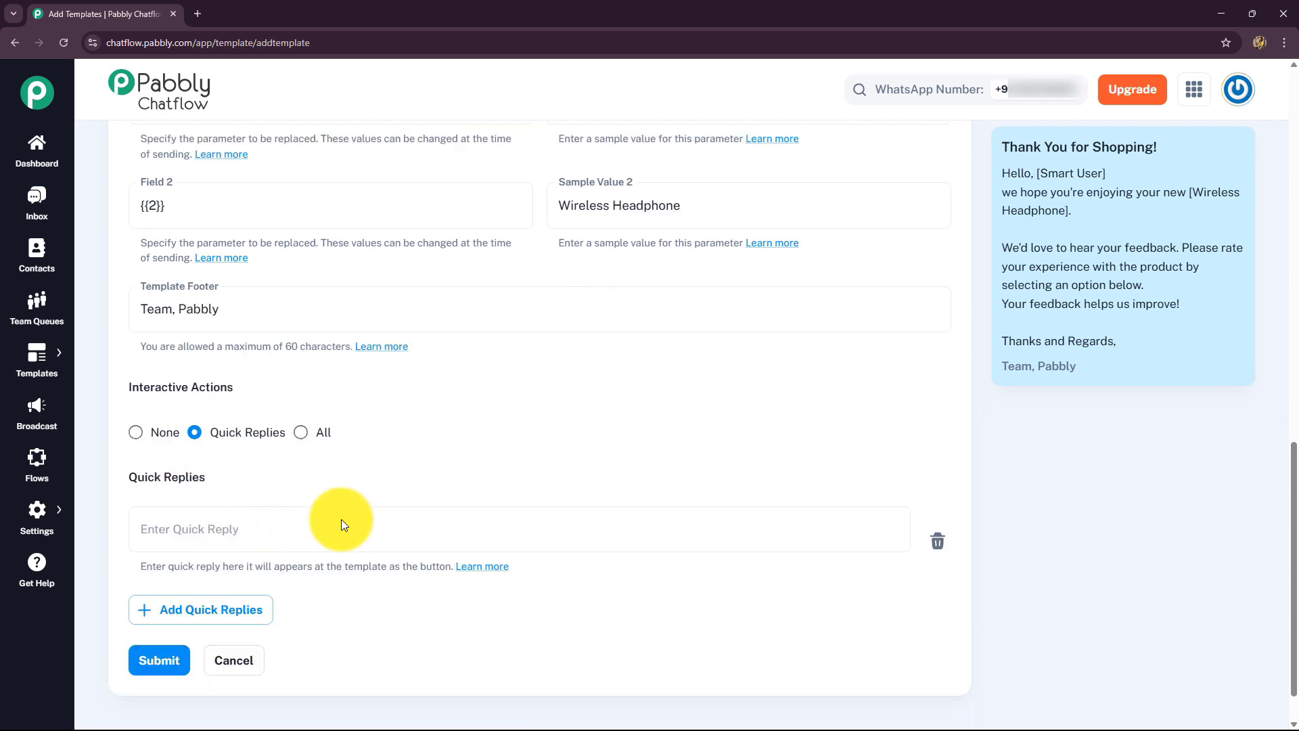
pyautogui.scroll(-1, 341, 518)
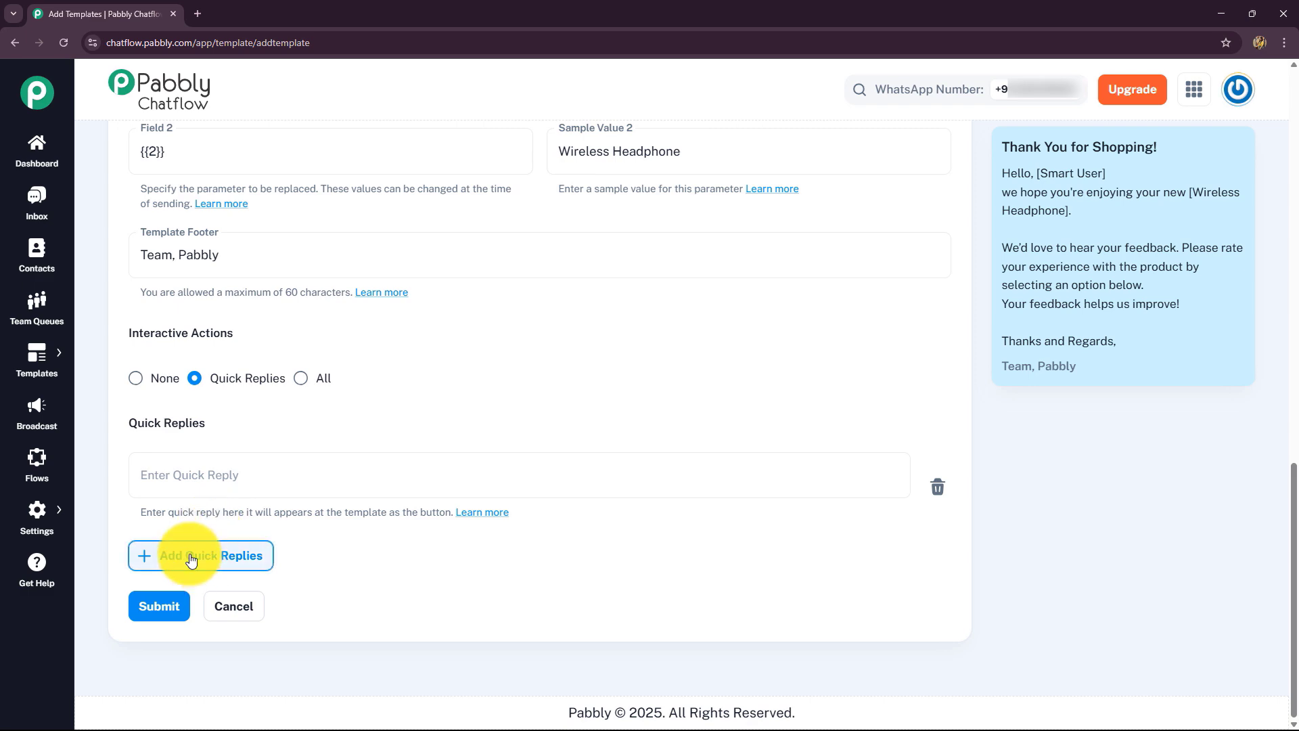
pyautogui.scroll(4, 522, 428)
pyautogui.scroll(-4, 530, 426)
pyautogui.click(209, 469)
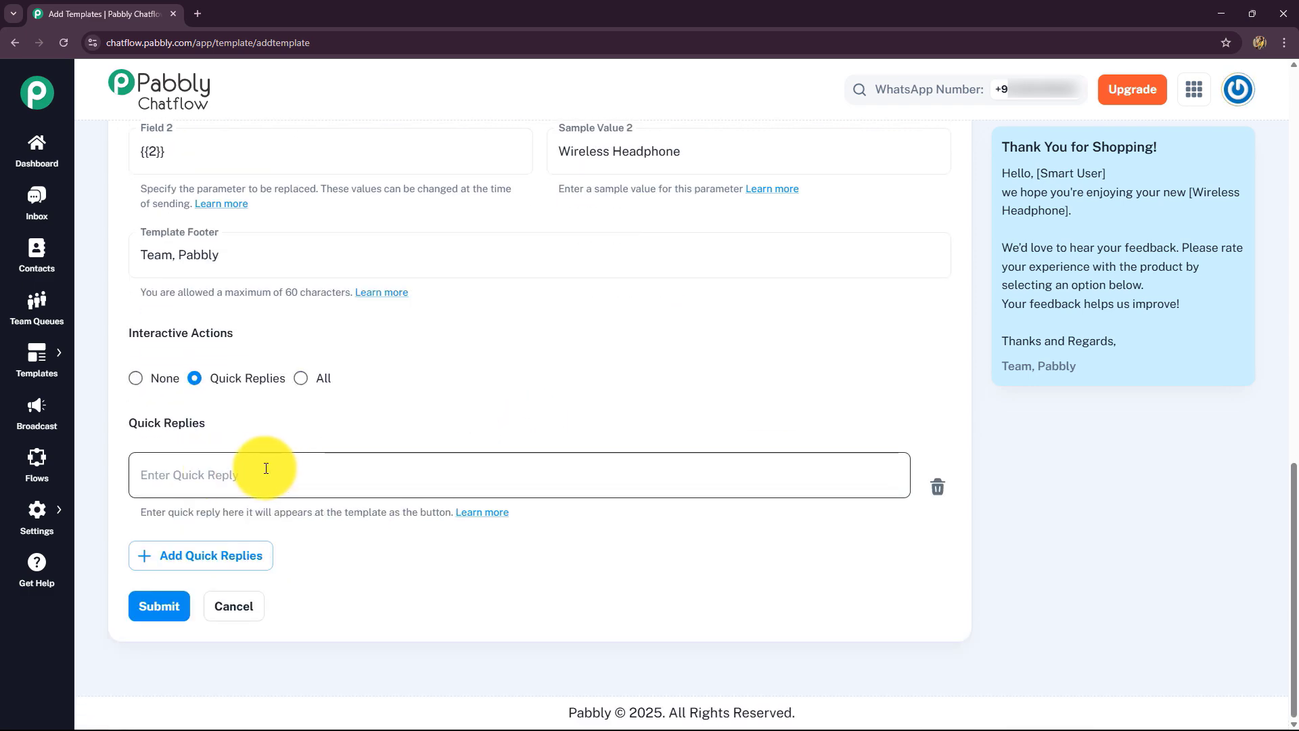
pyautogui.click(265, 468)
pyautogui.write('Loved It')
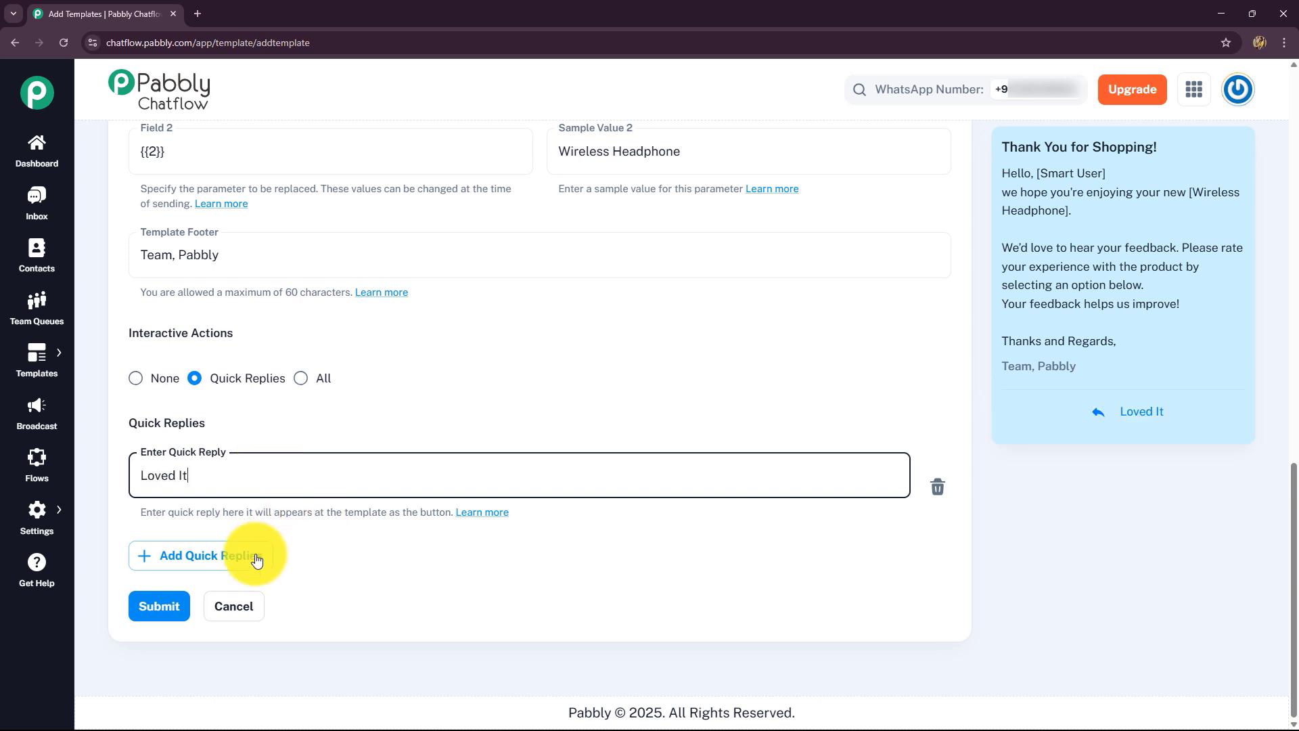
# Add two more quick replies reading "It's okay" and "Needs improvement"
pyautogui.click(227, 567)
pyautogui.click(178, 639)
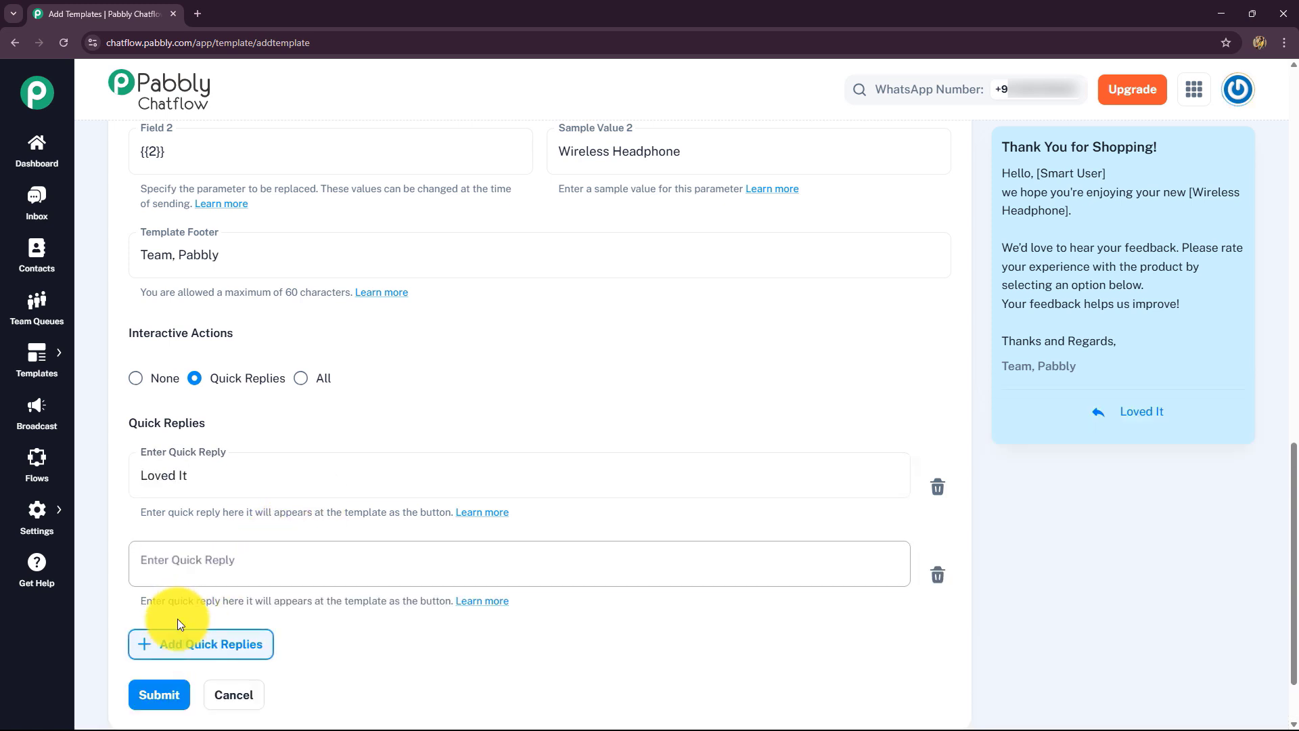
pyautogui.scroll(-2, 176, 541)
pyautogui.click(160, 438)
pyautogui.write("It's okay")
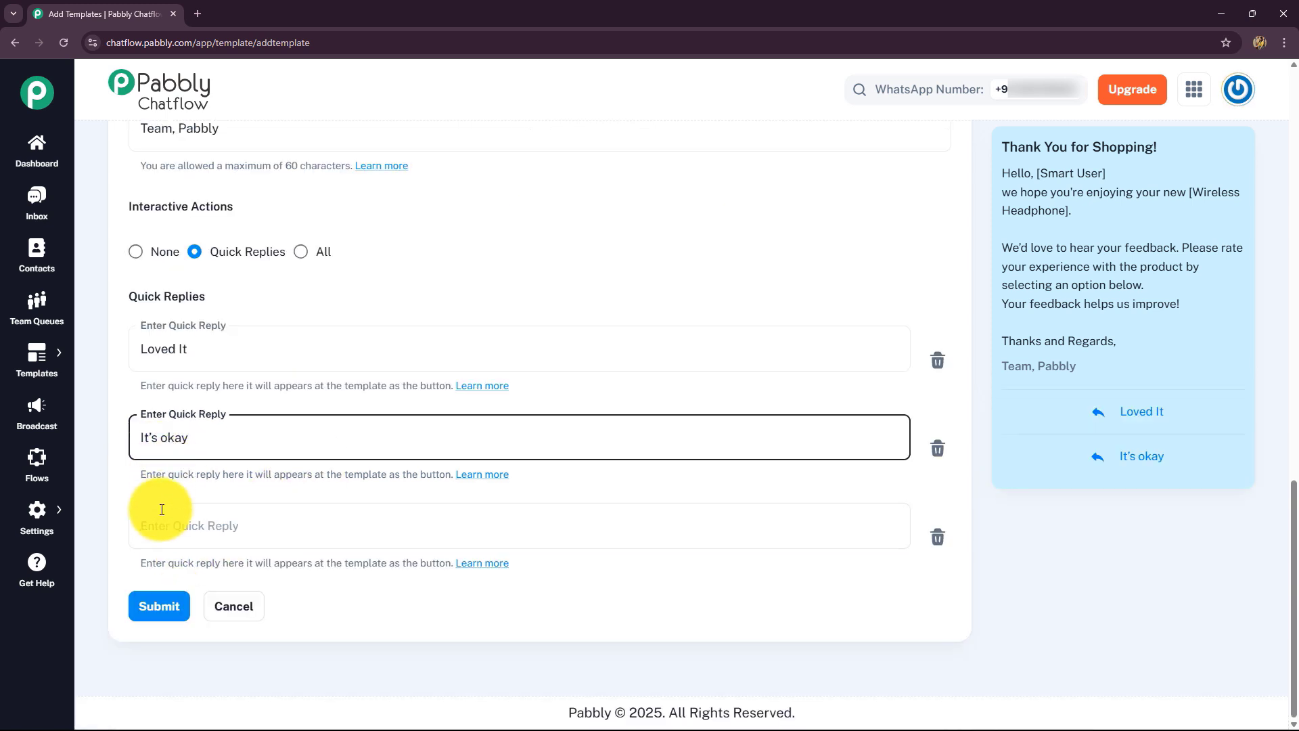
pyautogui.click(162, 508)
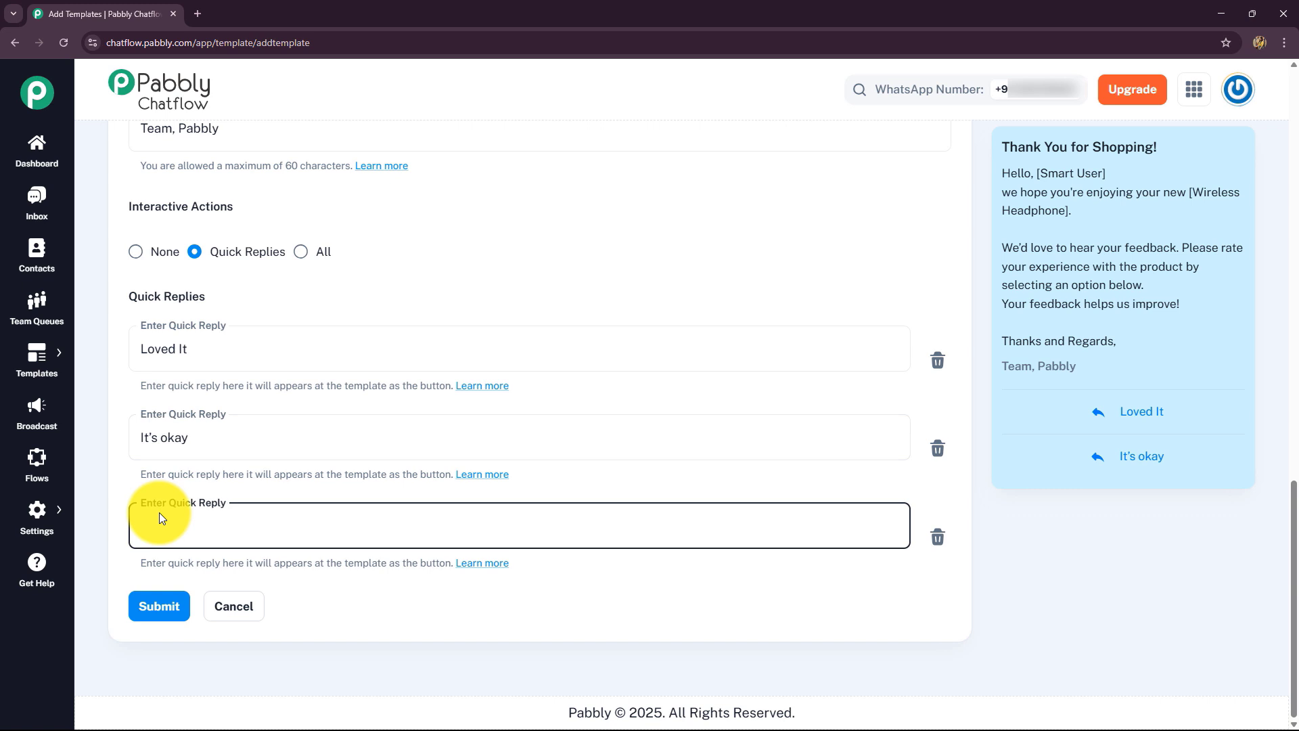
pyautogui.write('Needs improvement')
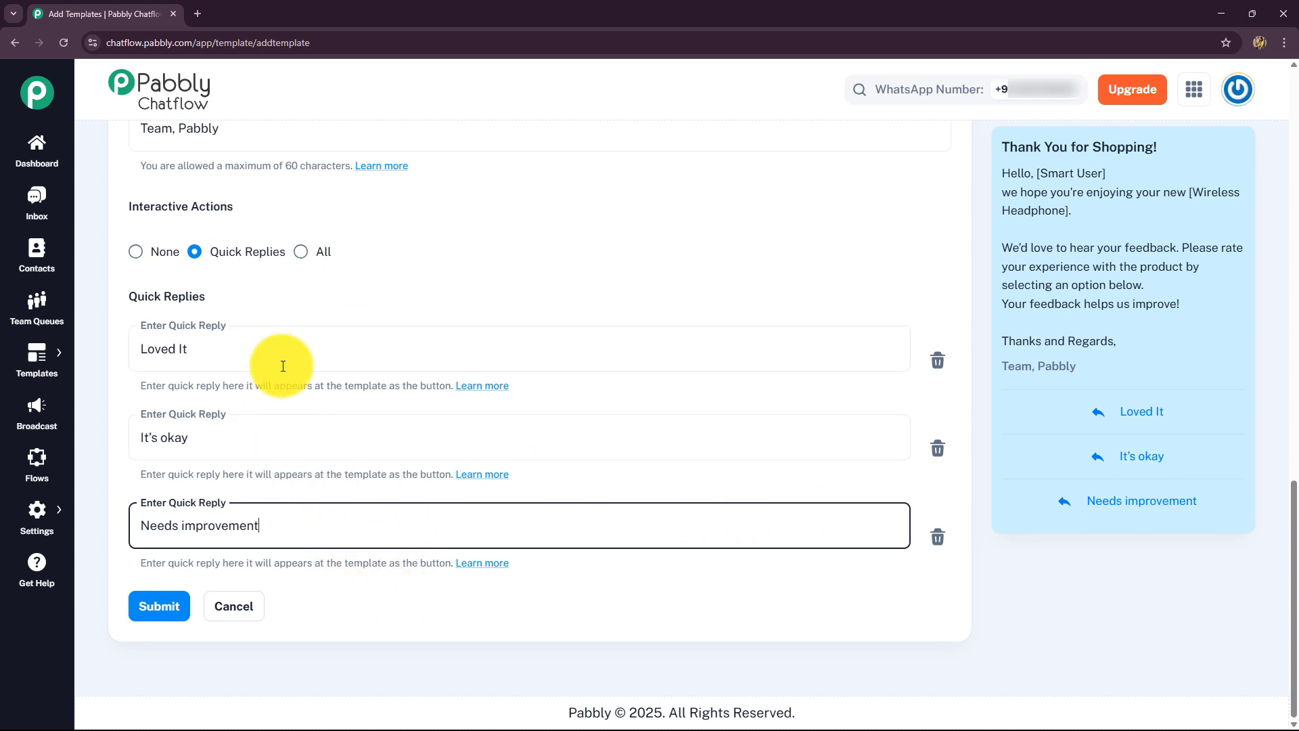
# Try the All option for interactive actions and add blank quick reply fields
pyautogui.click(300, 257)
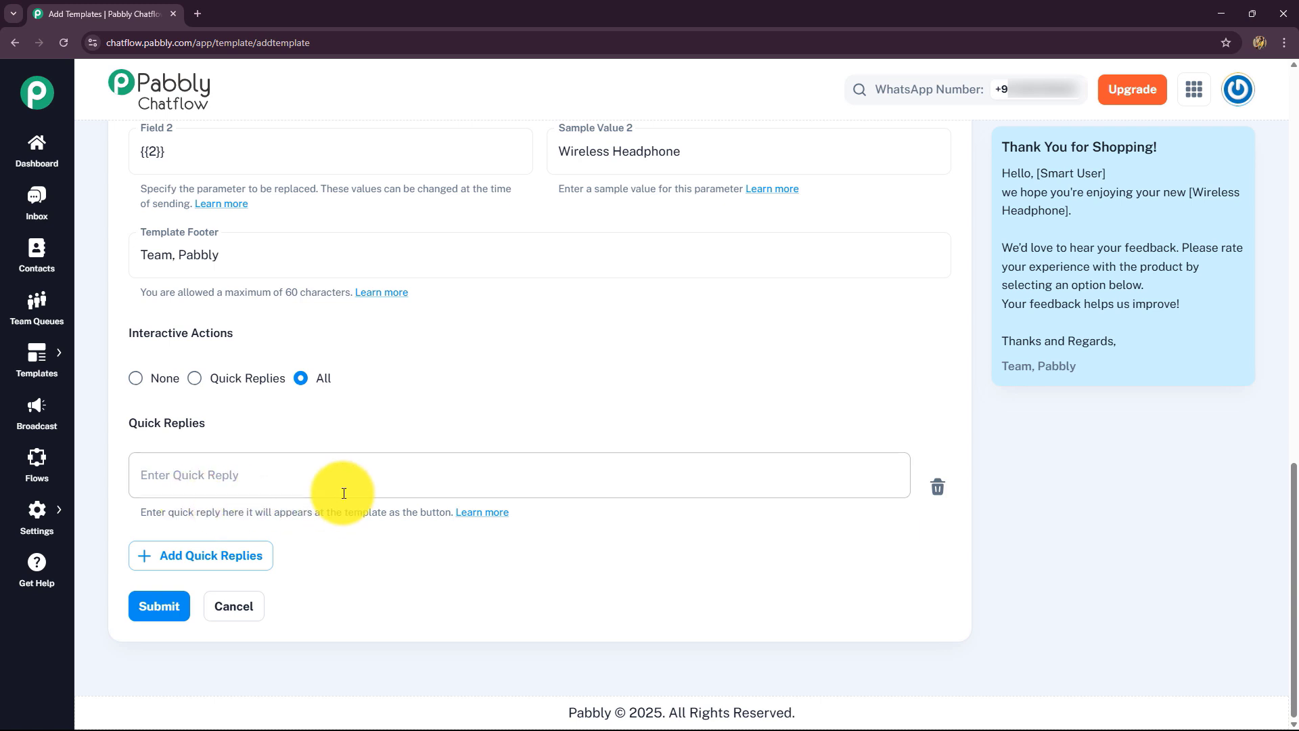
pyautogui.click(180, 555)
pyautogui.click(194, 549)
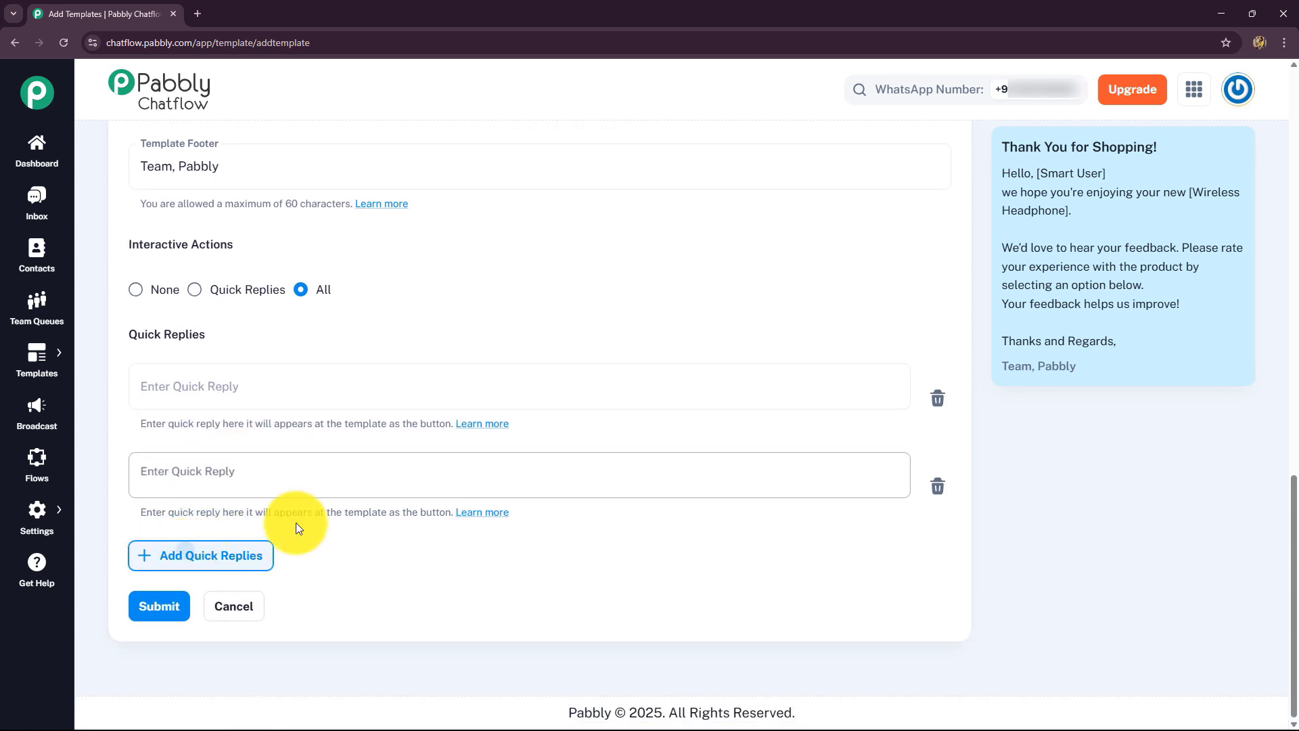
pyautogui.click(238, 555)
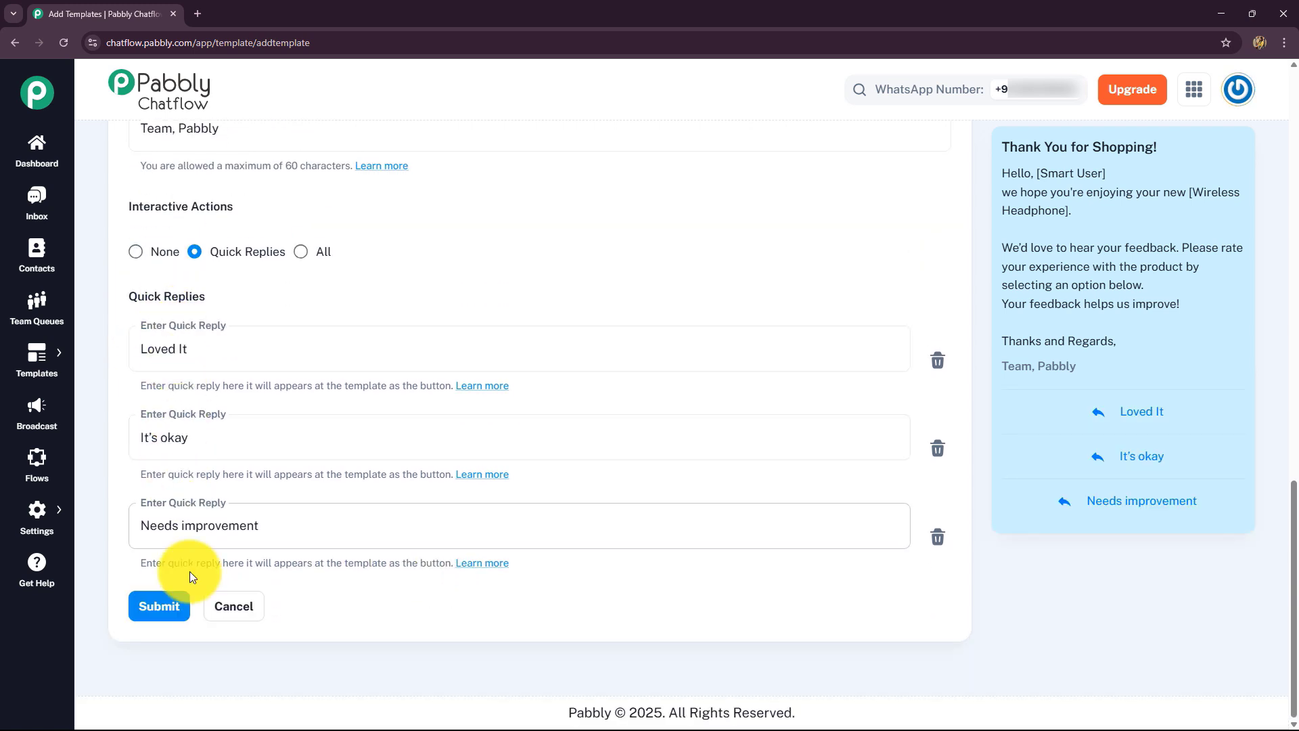
# Review the filled-in template form from header to quick replies and submit the template
pyautogui.scroll(3, 443, 468)
pyautogui.scroll(10, 443, 463)
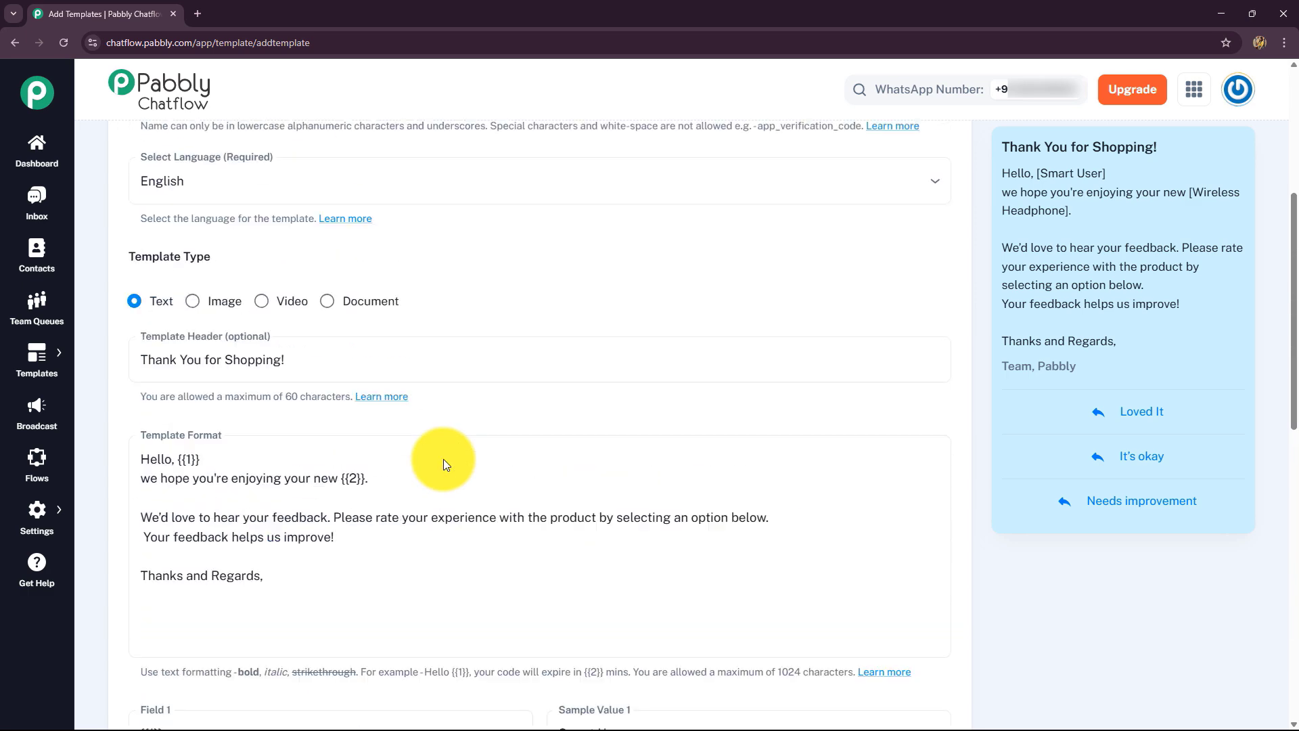
pyautogui.scroll(-8, 445, 459)
pyautogui.scroll(-5, 445, 459)
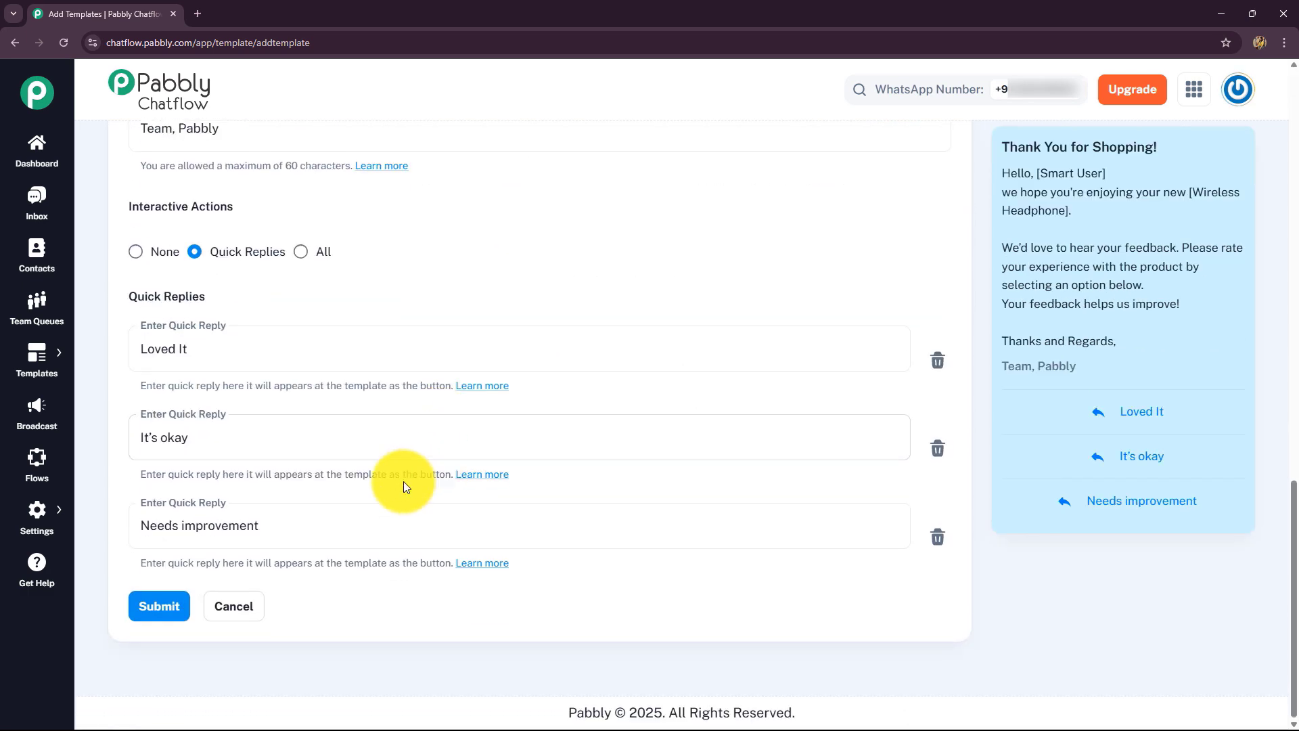
pyautogui.click(158, 609)
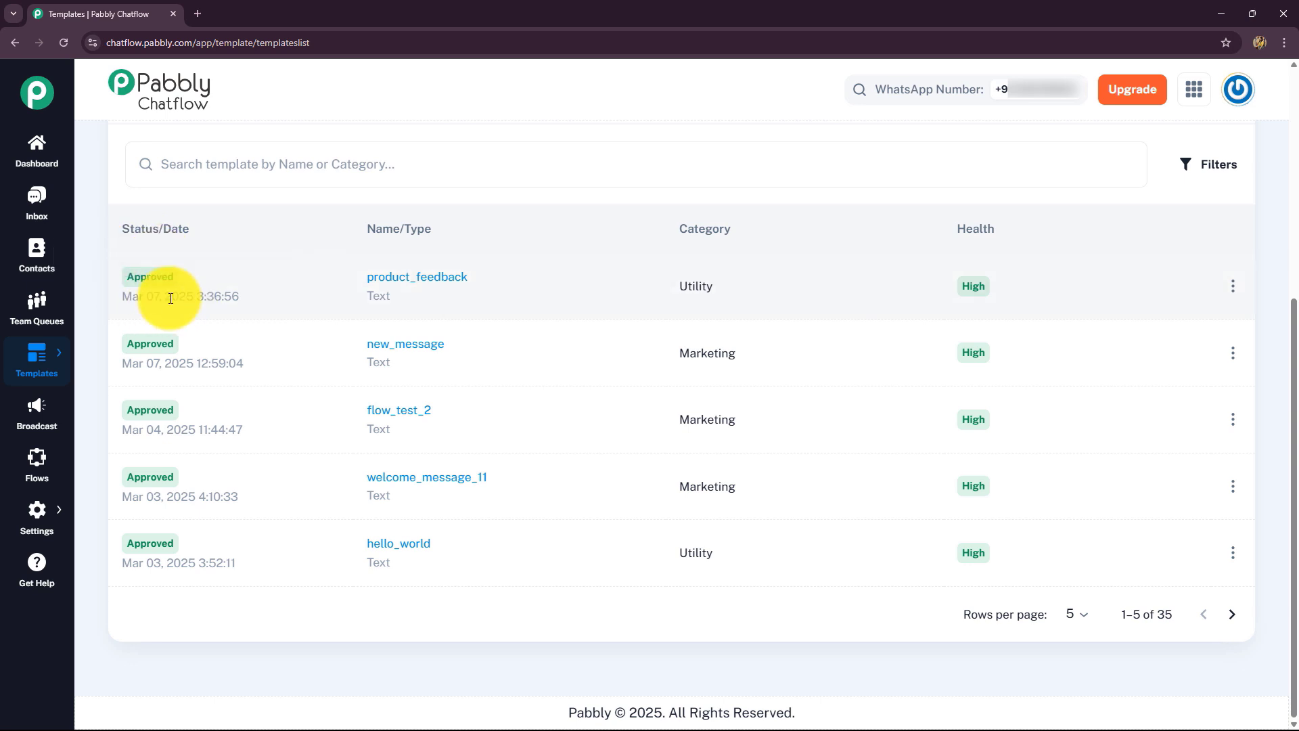
# Check the status and category of product_feedback in the template list, and view its message preview
pyautogui.moveTo(166, 298)
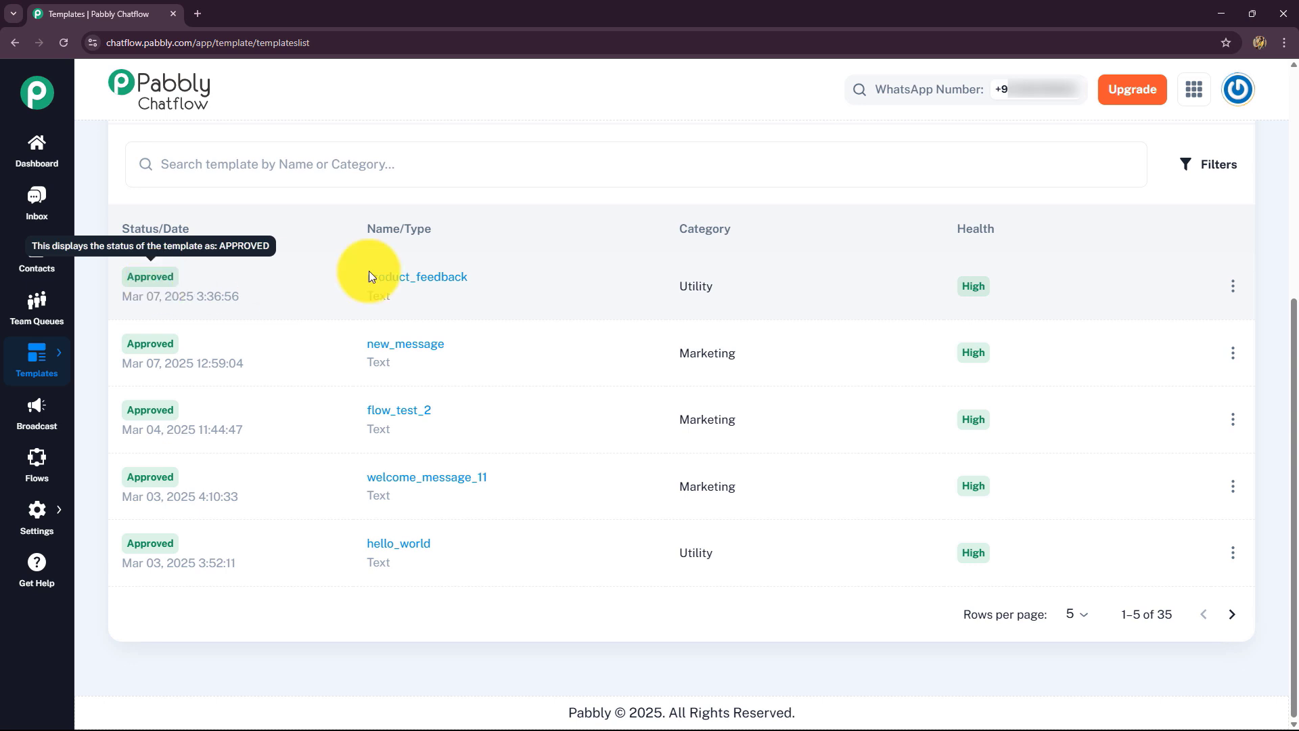
pyautogui.moveTo(449, 285)
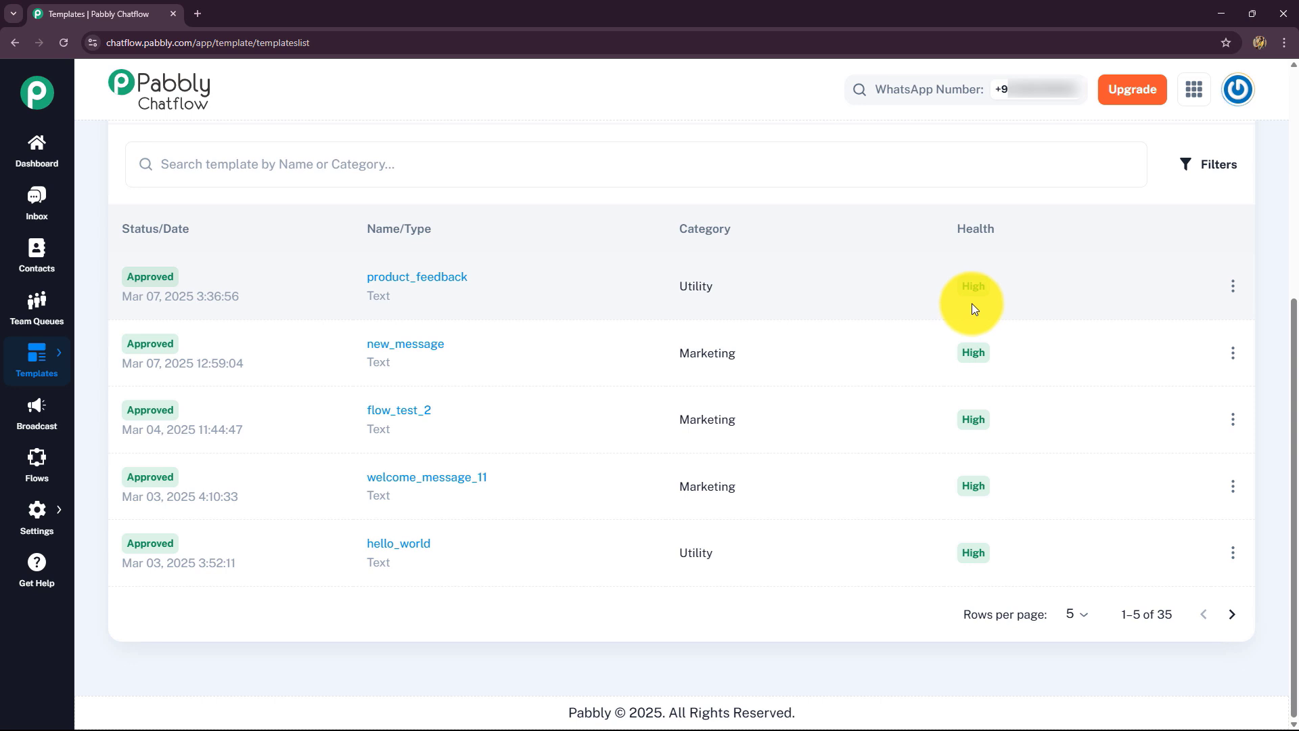
pyautogui.scroll(1, 973, 301)
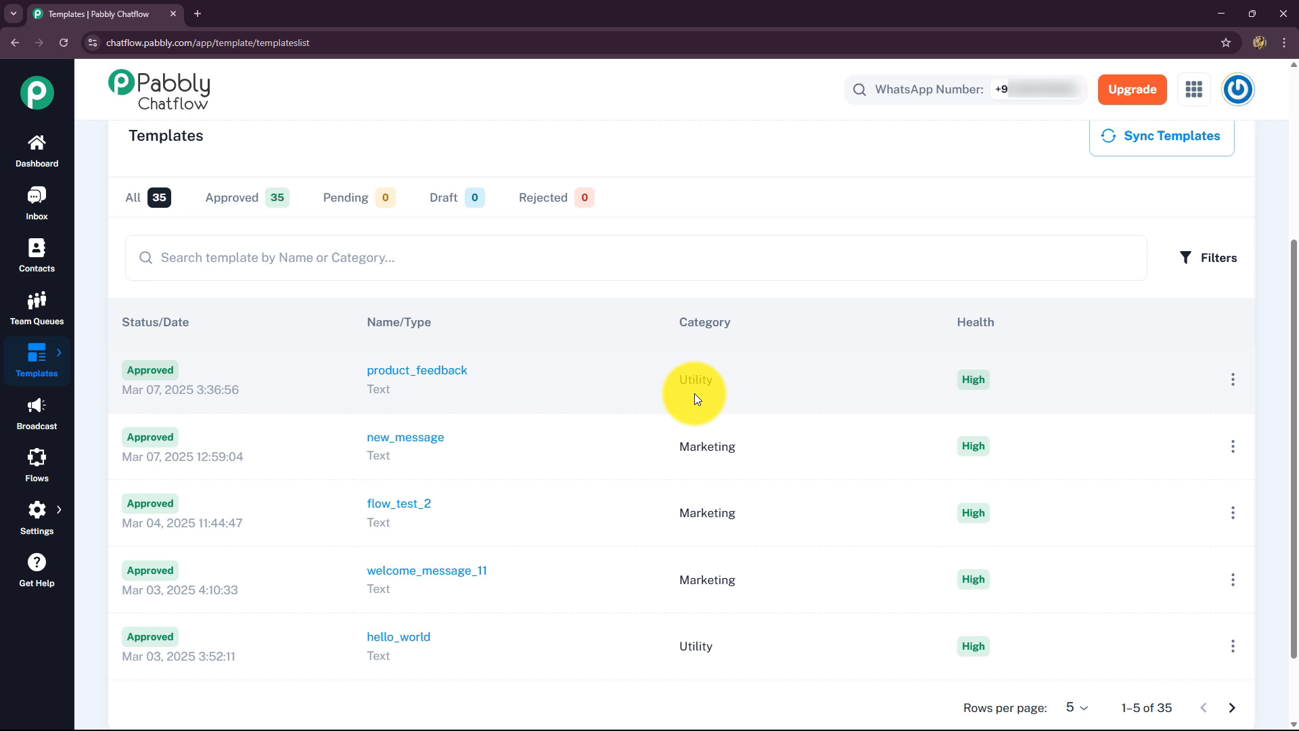
pyautogui.moveTo(692, 389)
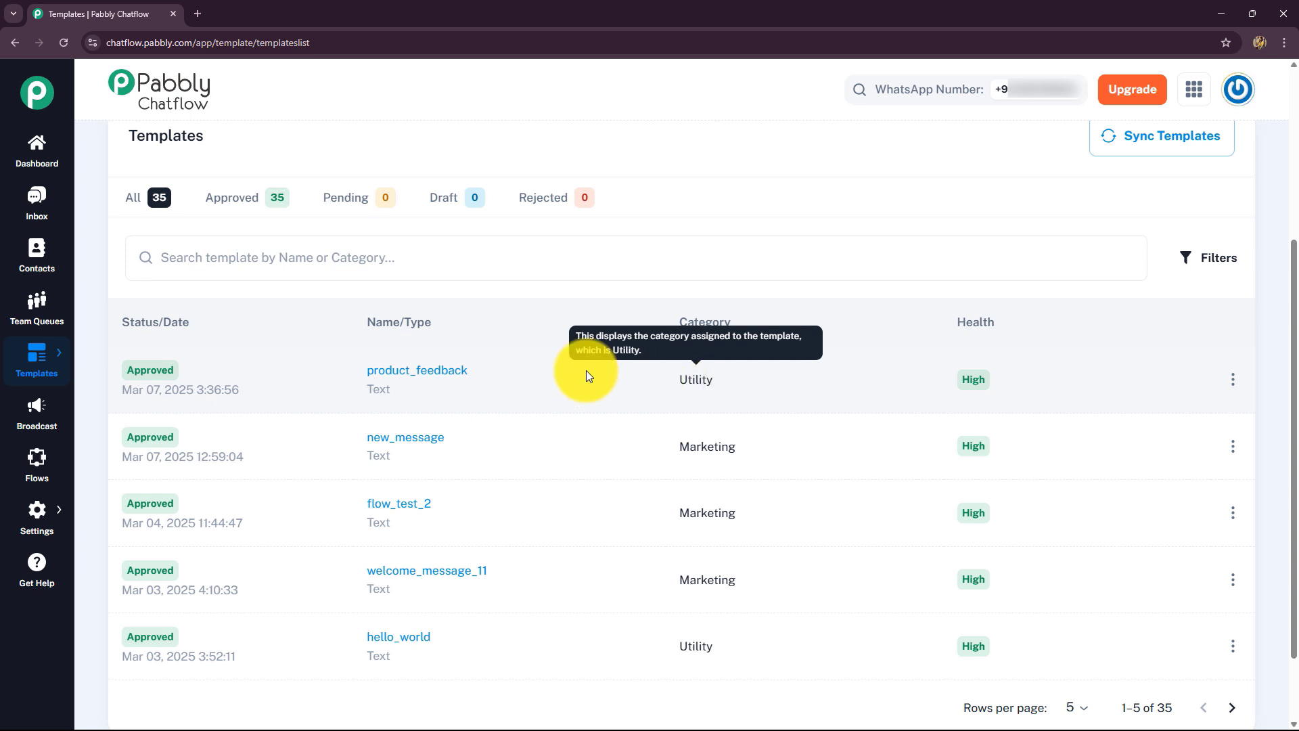
pyautogui.click(398, 369)
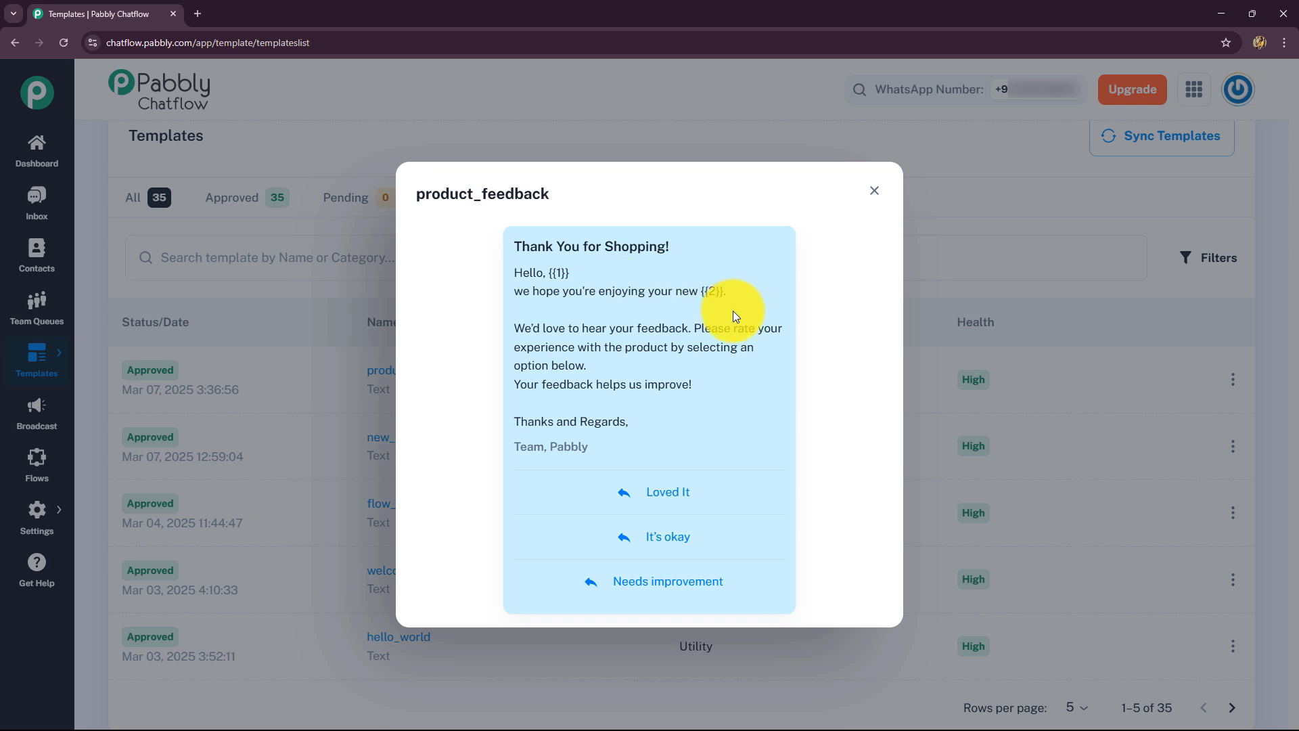
pyautogui.click(876, 192)
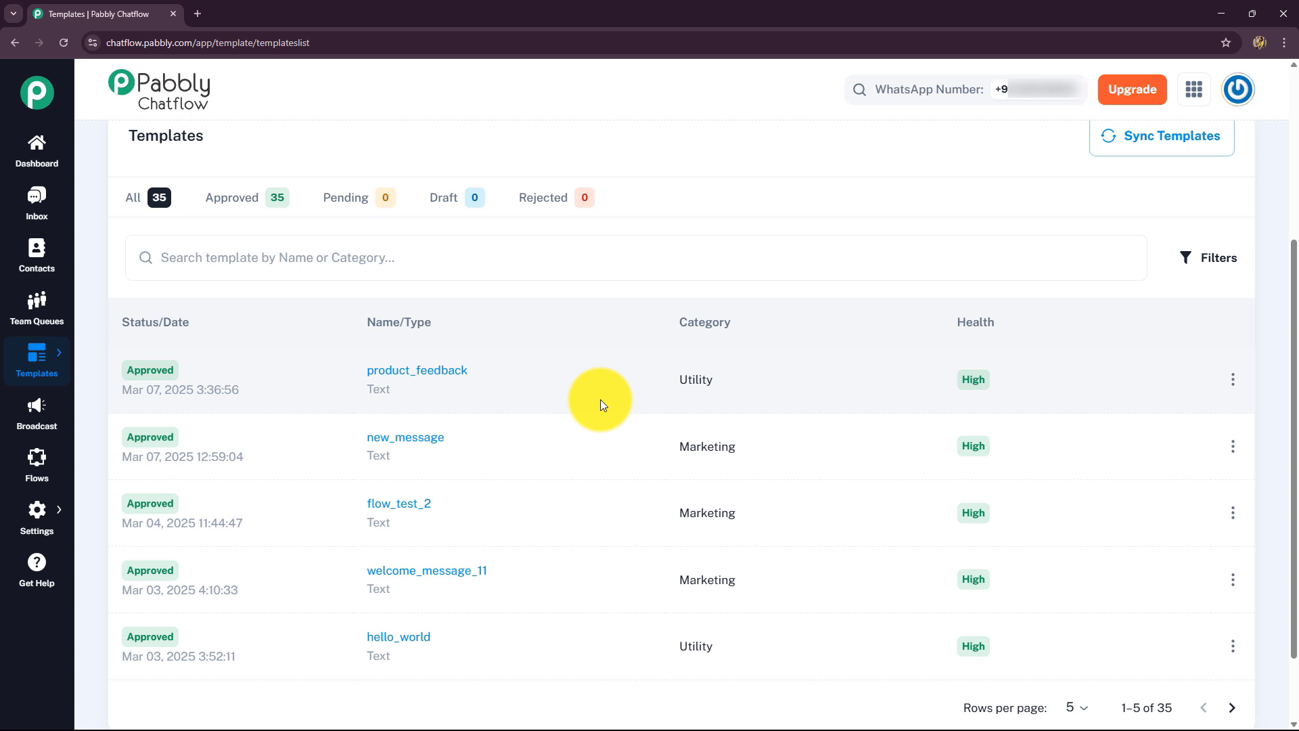
# Start a new template in the Marketing category and name it discount_offers
pyautogui.scroll(5, 599, 399)
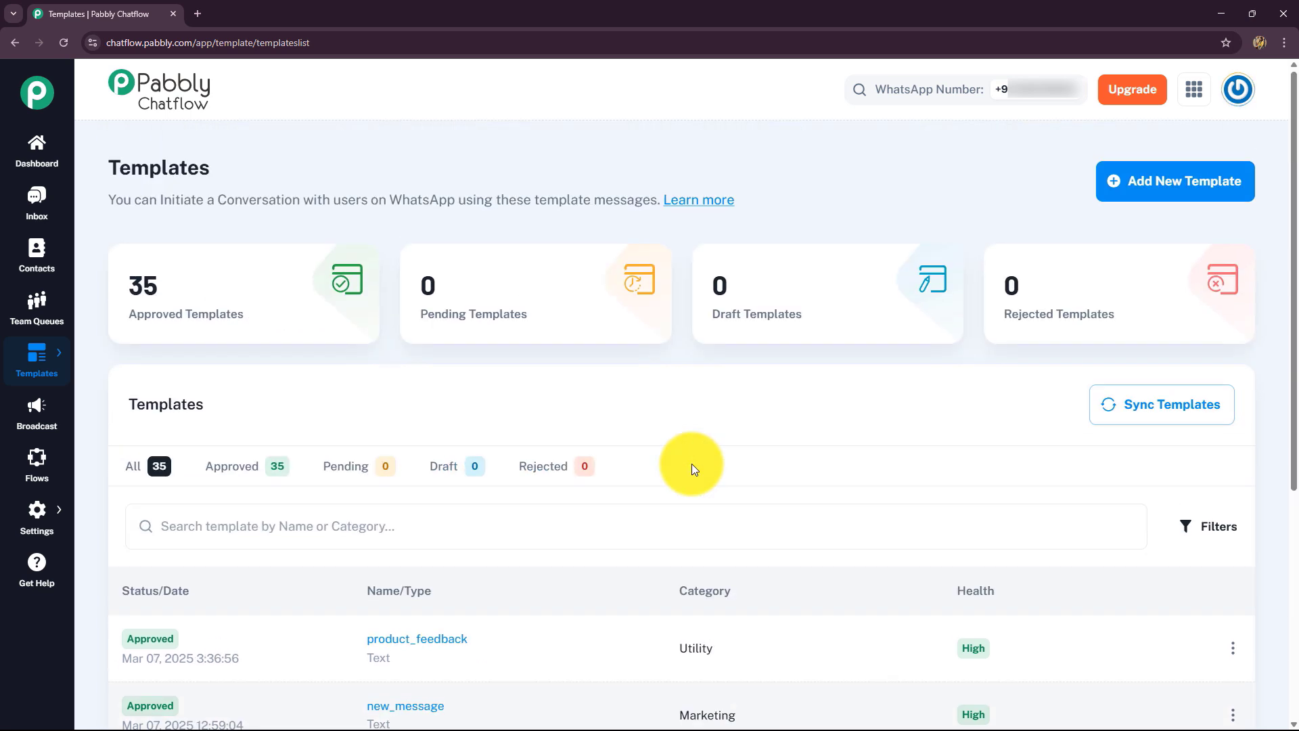
pyautogui.click(1141, 184)
pyautogui.click(232, 341)
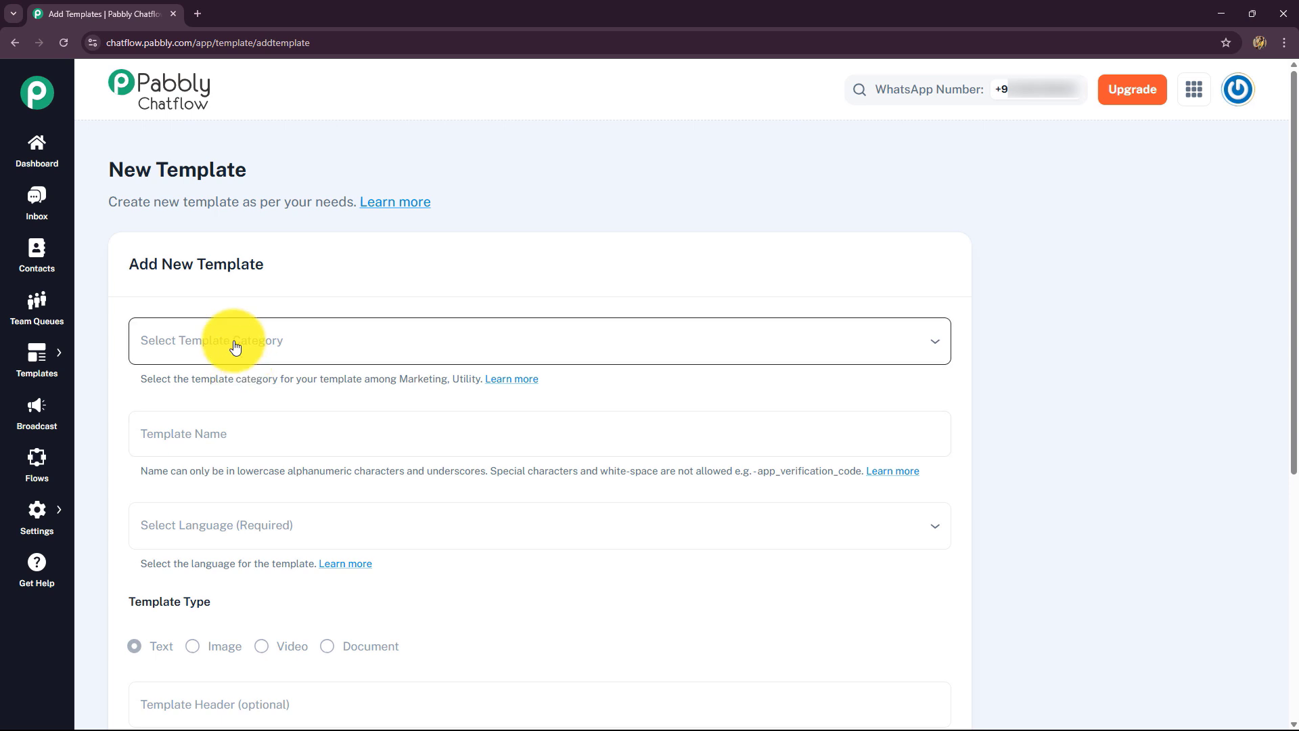
pyautogui.click(196, 384)
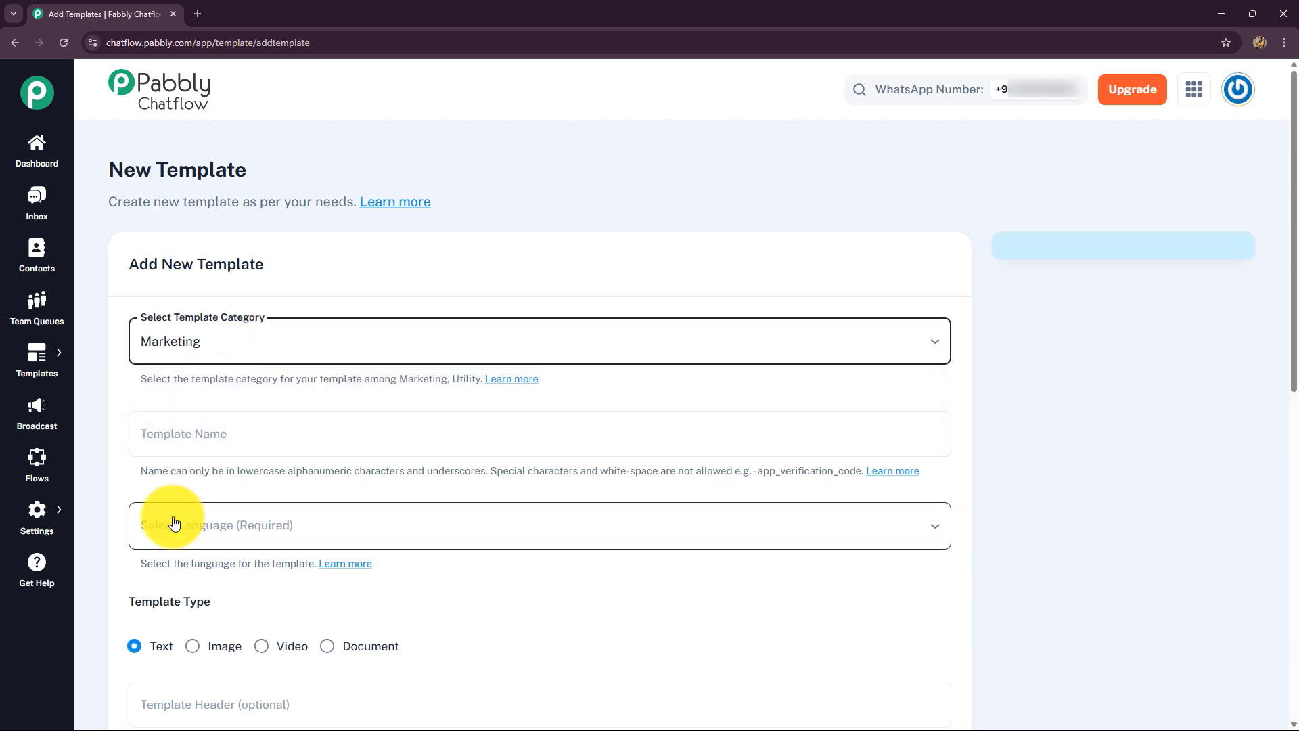
pyautogui.scroll(-2, 174, 521)
pyautogui.click(152, 297)
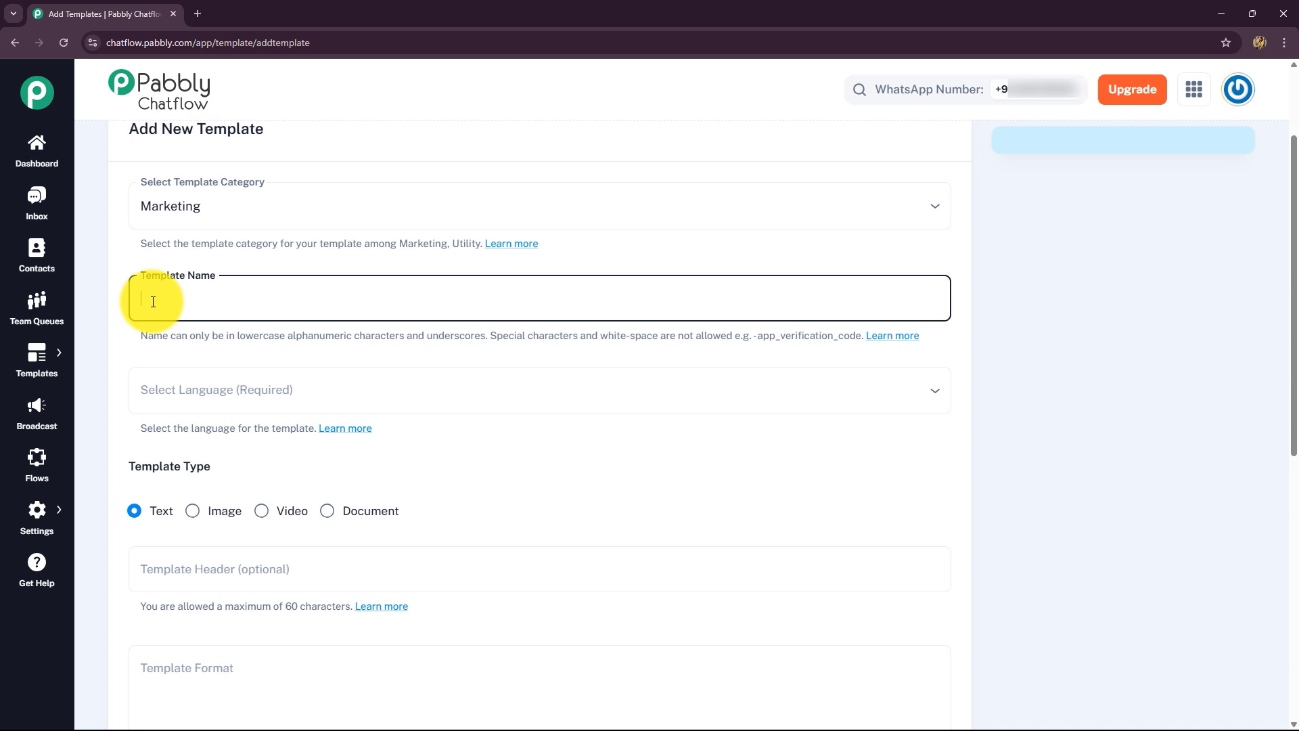
pyautogui.write('discount_offers')
# Set the template language to English and enter "Happy Birthday!" as the text header
pyautogui.scroll(-2, 180, 400)
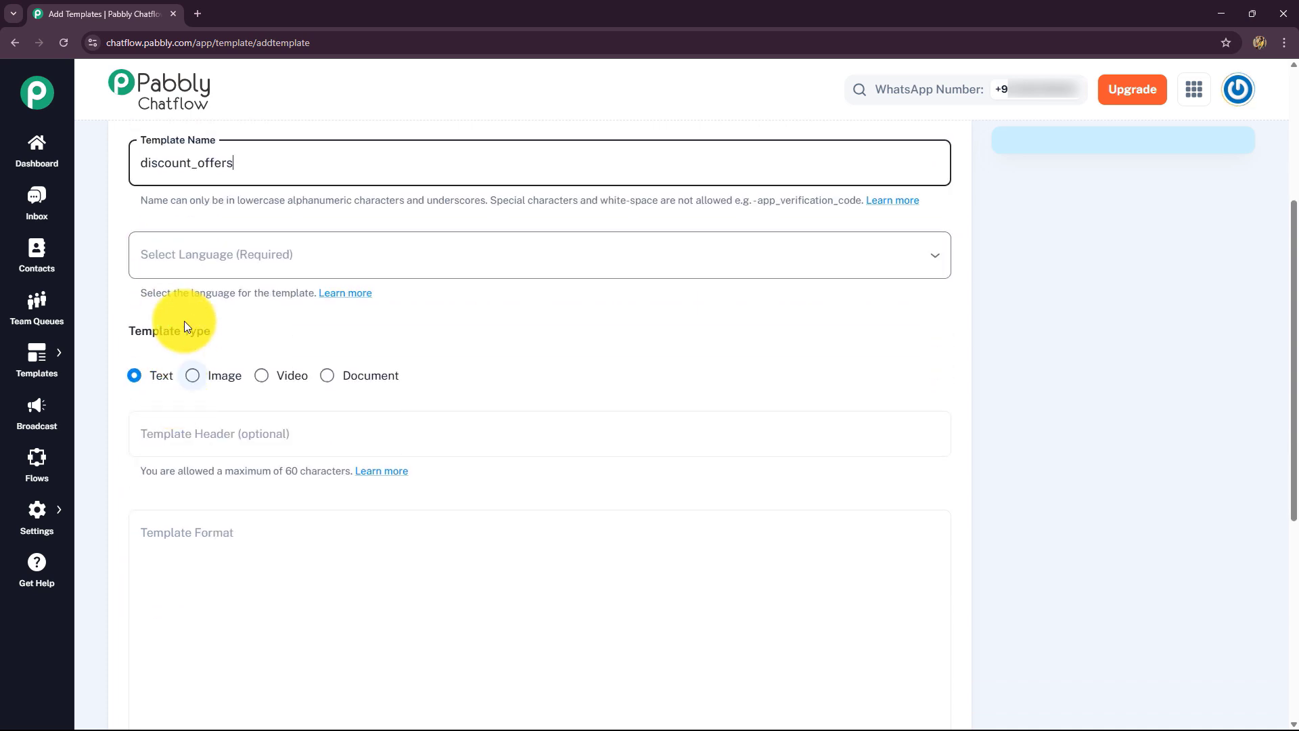
pyautogui.click(236, 258)
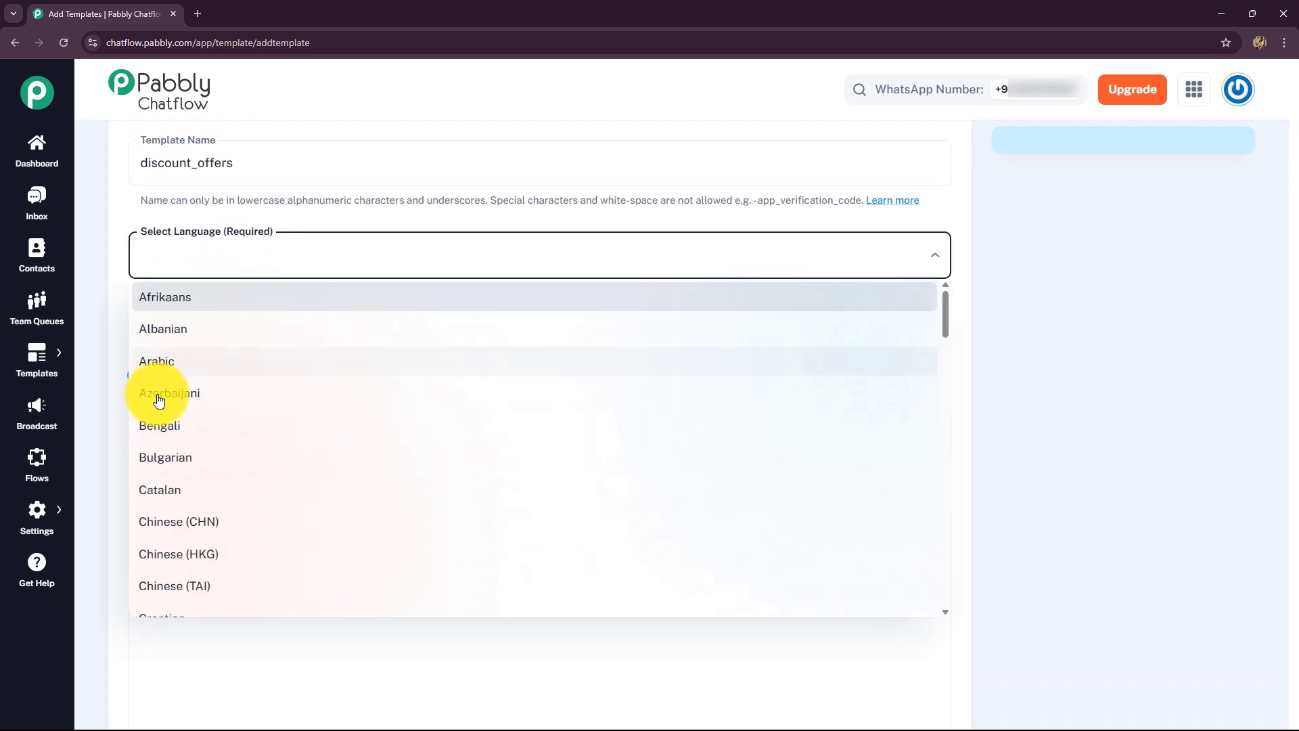
pyautogui.scroll(-4, 160, 392)
pyautogui.click(188, 441)
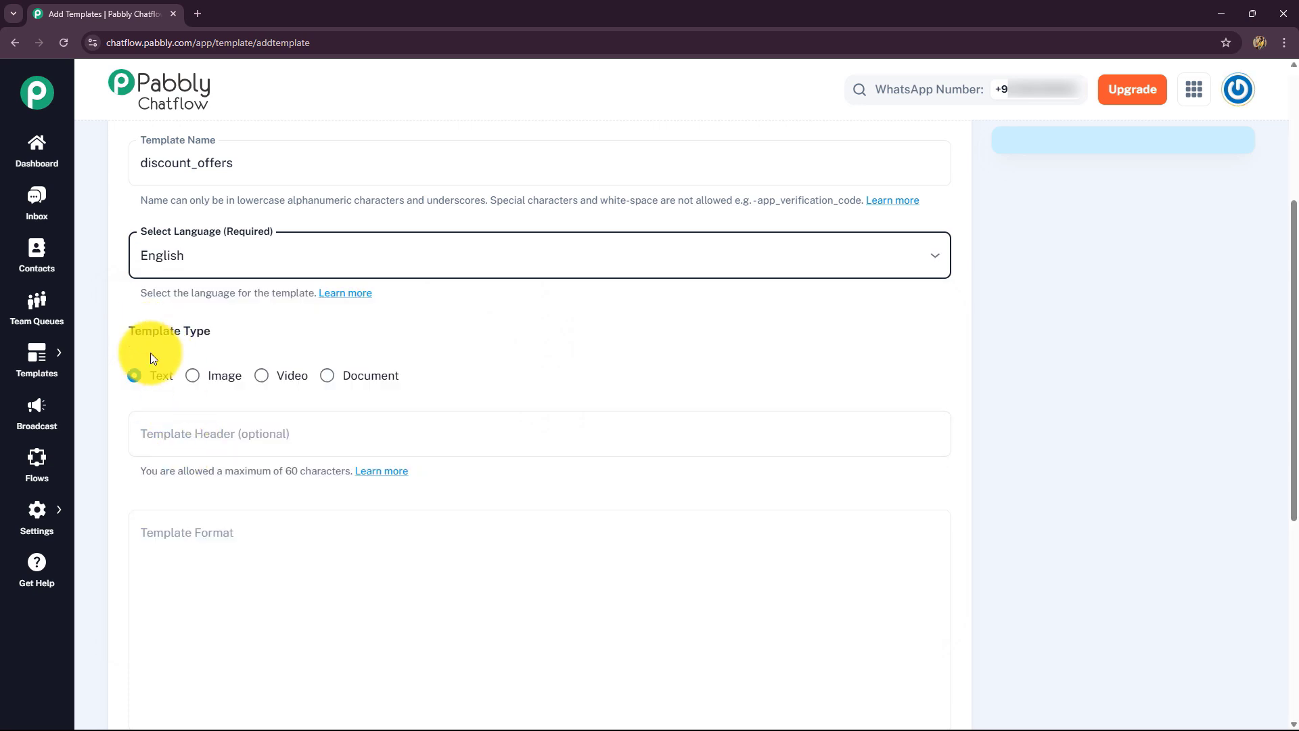
pyautogui.scroll(-2, 180, 240)
pyautogui.click(189, 295)
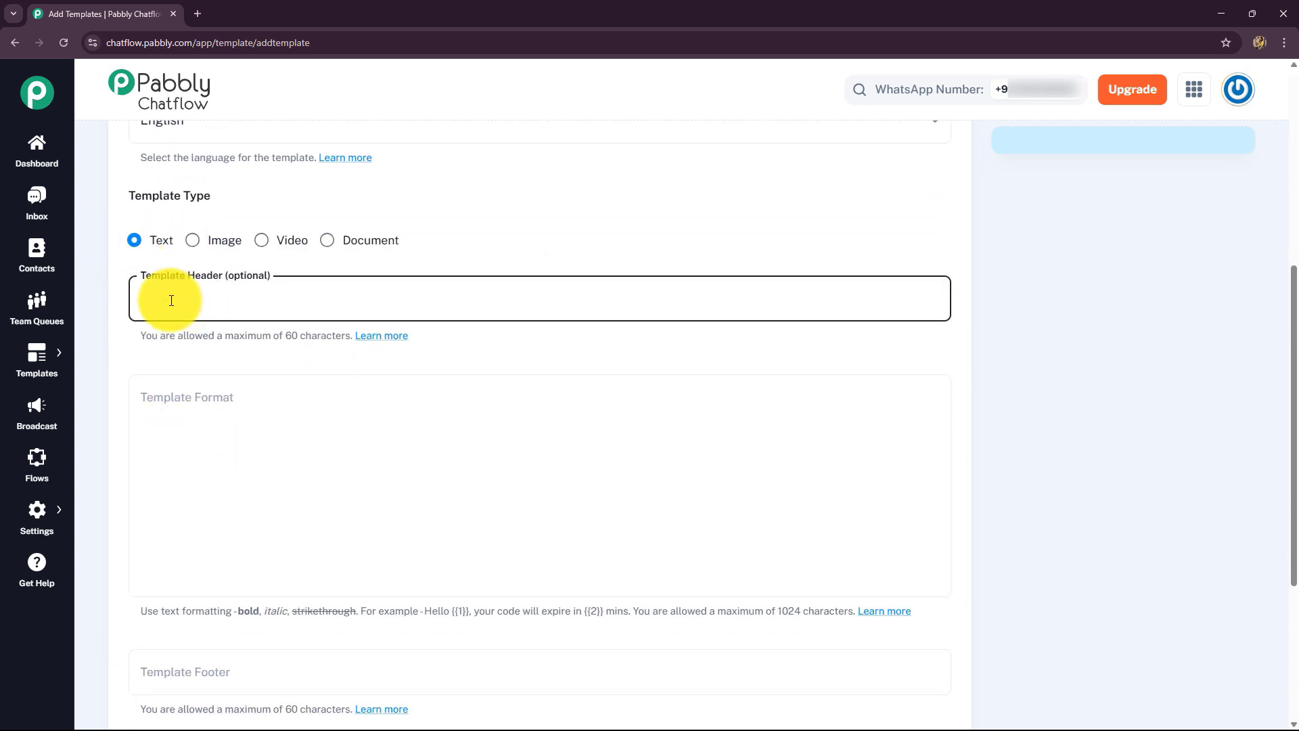
pyautogui.write('Happy Birthday!')
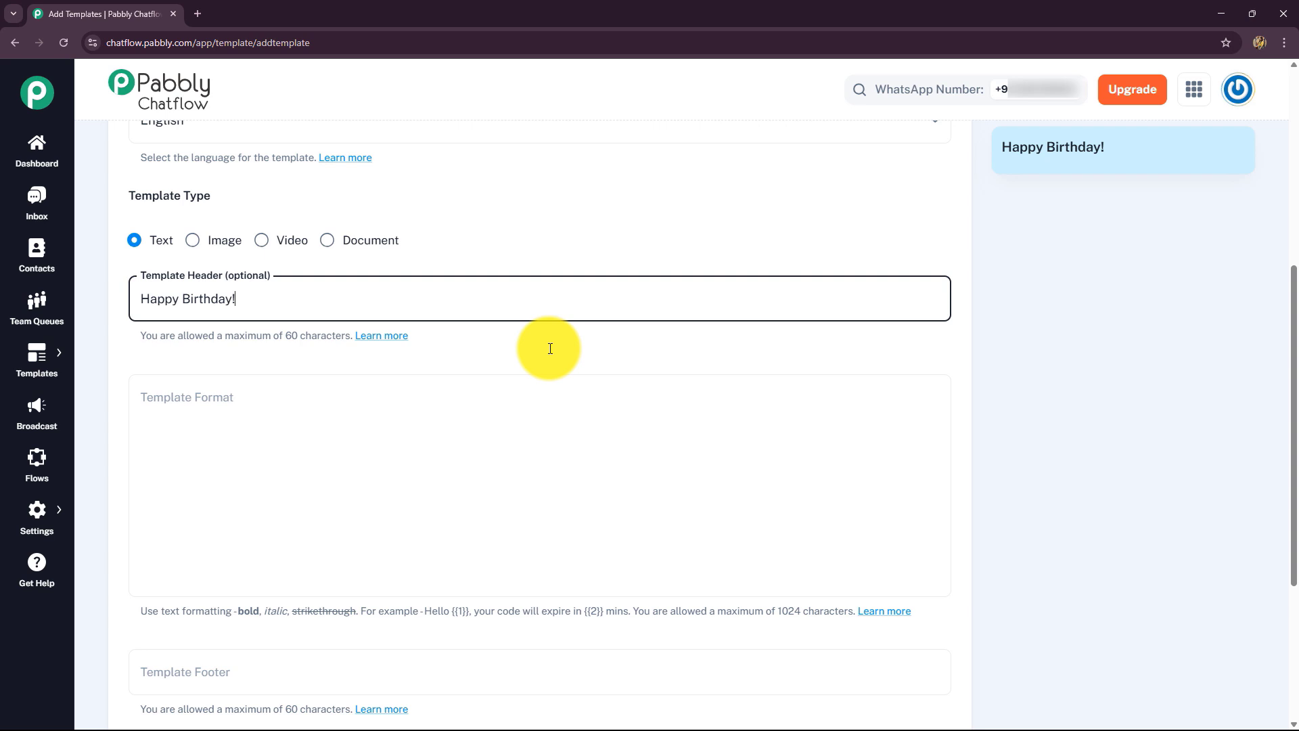
# Enter the birthday message body from Divine Glamour Makeup Studio, with {{1}} in the greeting and {{2}}% as the discount, plus the coupon and closing lines
pyautogui.scroll(2, 550, 347)
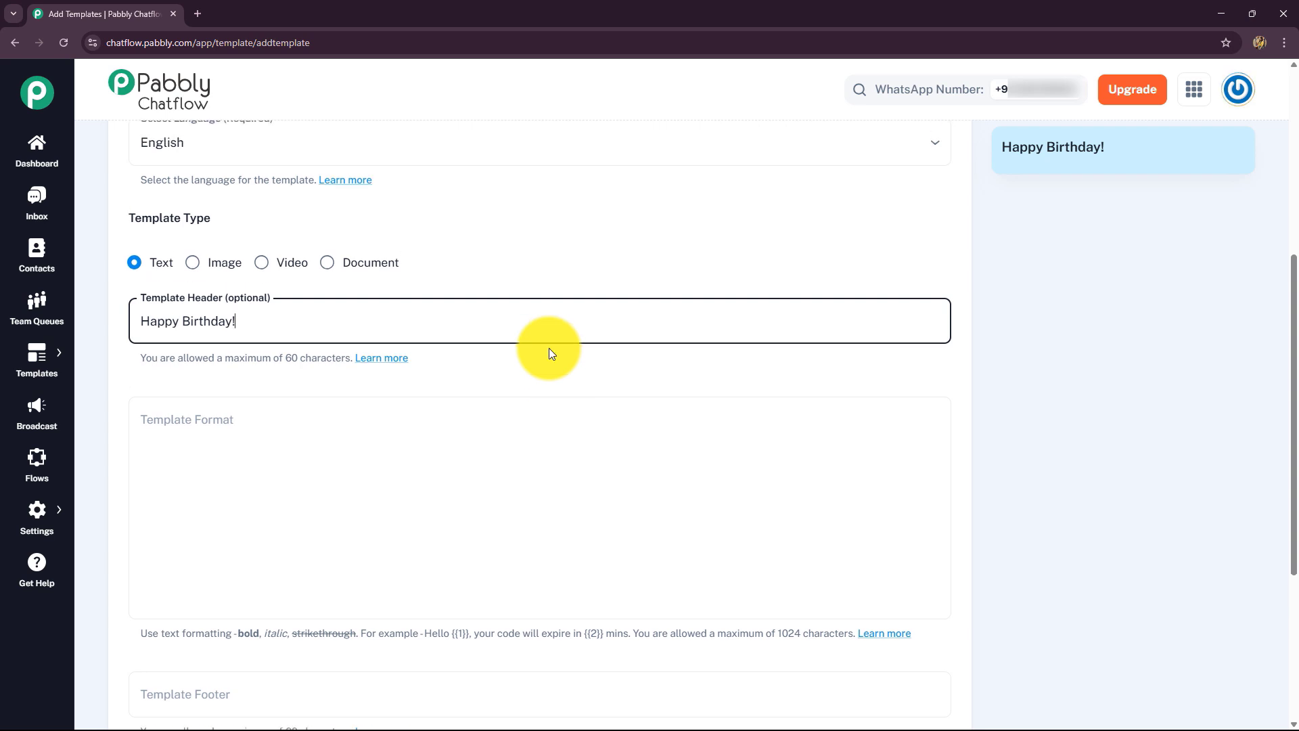
pyautogui.scroll(-4, 406, 449)
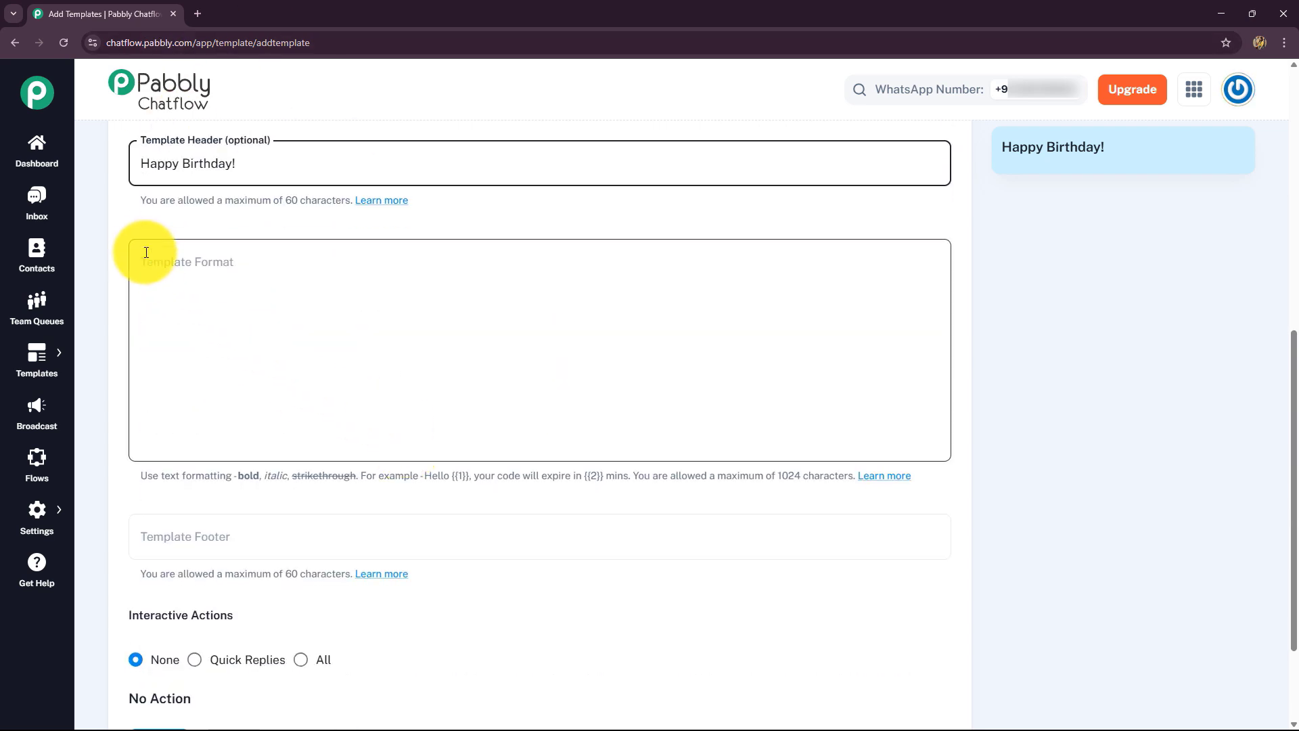
pyautogui.click(172, 264)
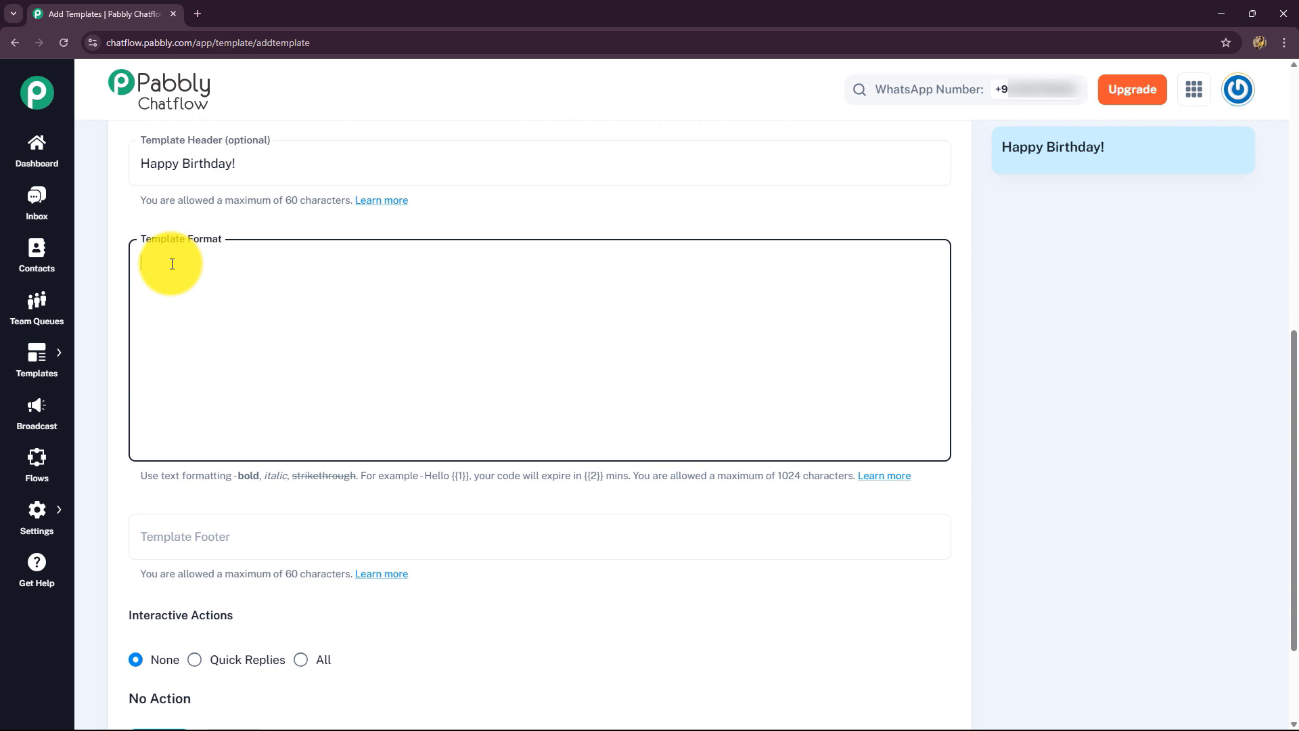
pyautogui.write('Happy Birthday, {{1}}!🎂🎁  To make your day even more special, Divine Glamour Makeup Studio is gifting you an exclusive {{2}}% discount on your next beauty session! 💄✨ copy the coupon code claim your offer and book an appointment. Wishing you a glamorous year ahead! ❤️')
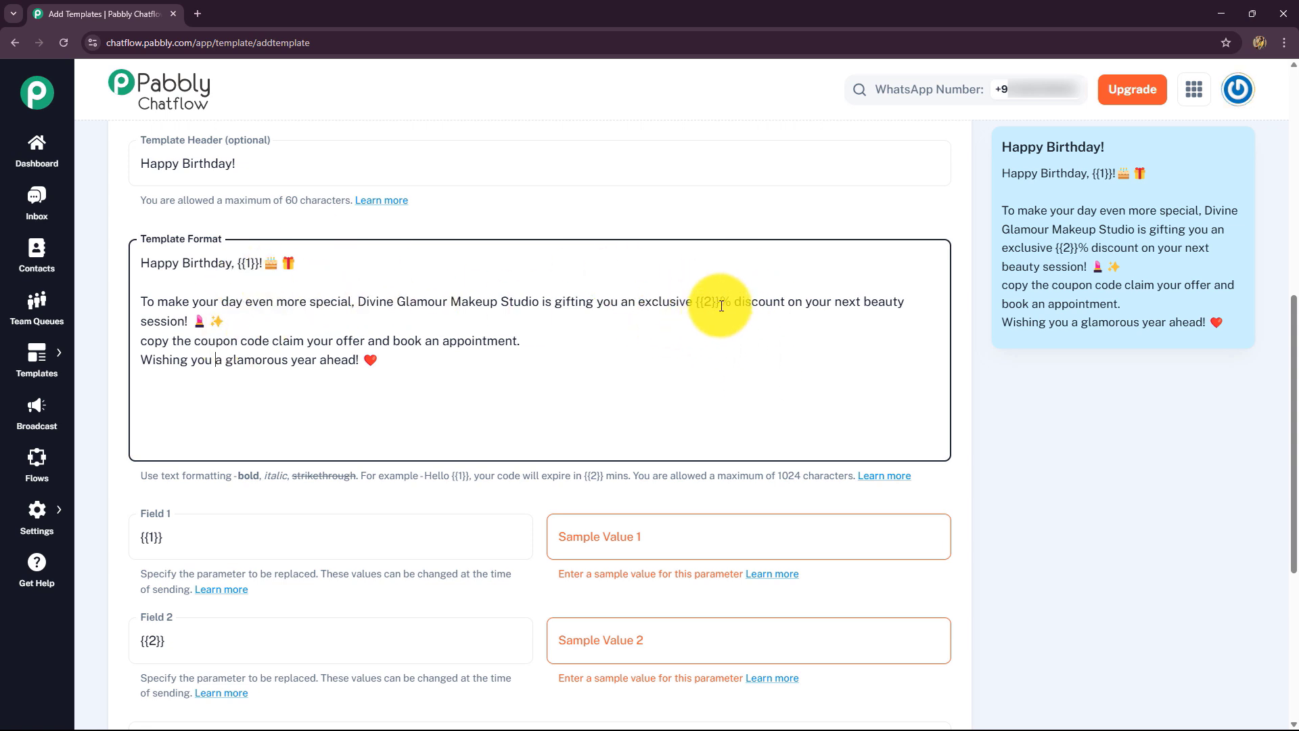
# Fill in the sample values, Dummy User for {{1}} and 40 for {{2}}
pyautogui.scroll(-2, 684, 440)
pyautogui.click(630, 410)
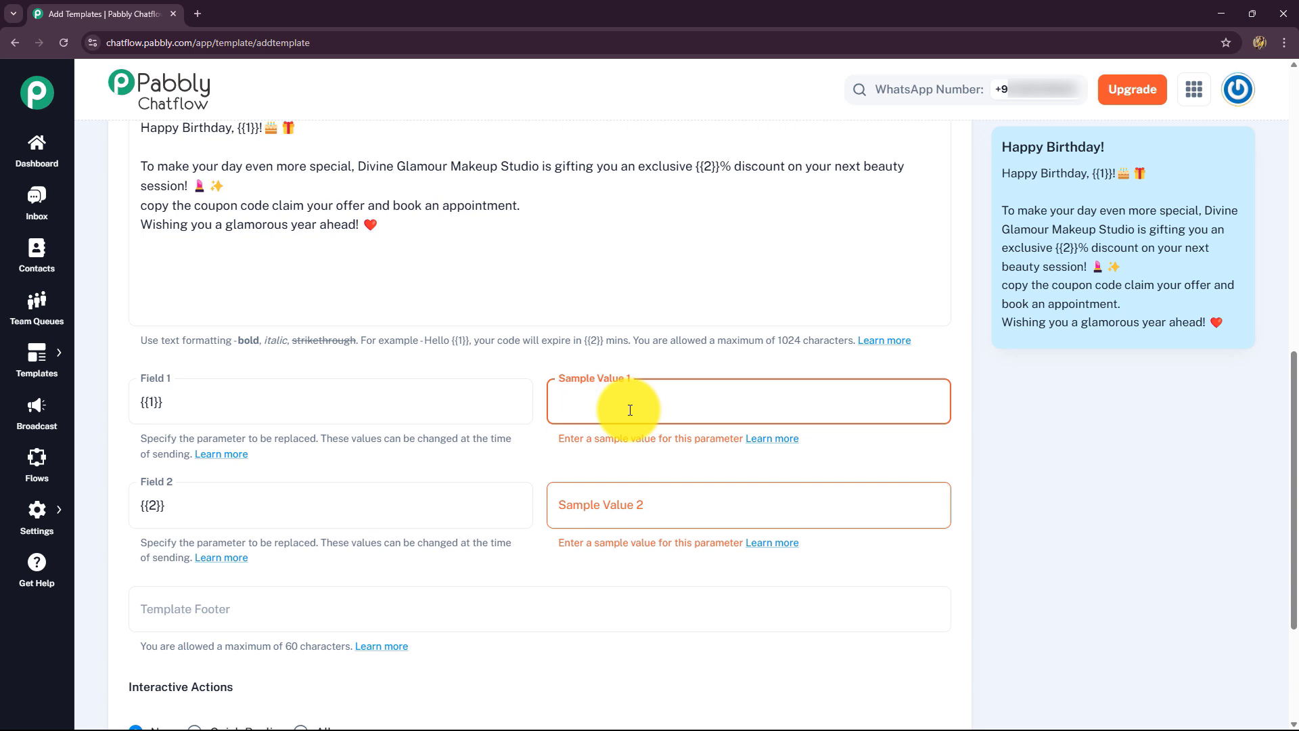
pyautogui.write('Dumm')
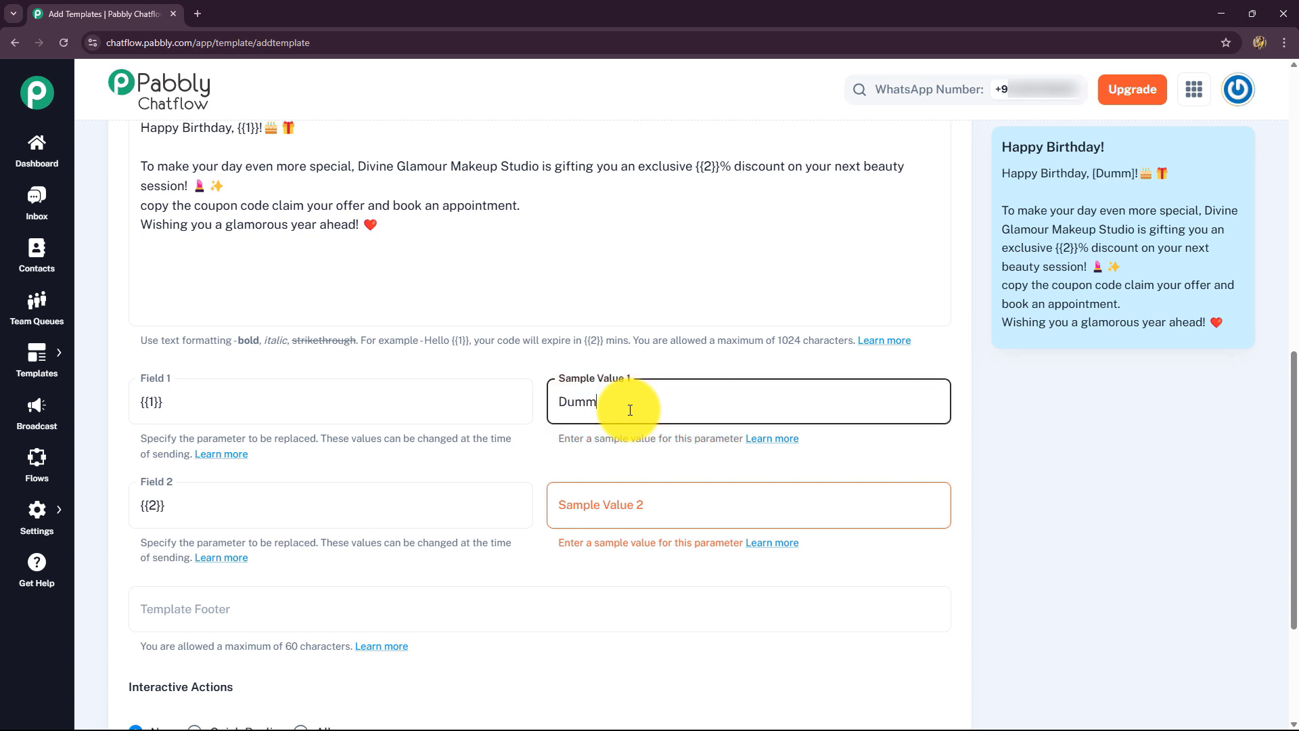
pyautogui.write('y User')
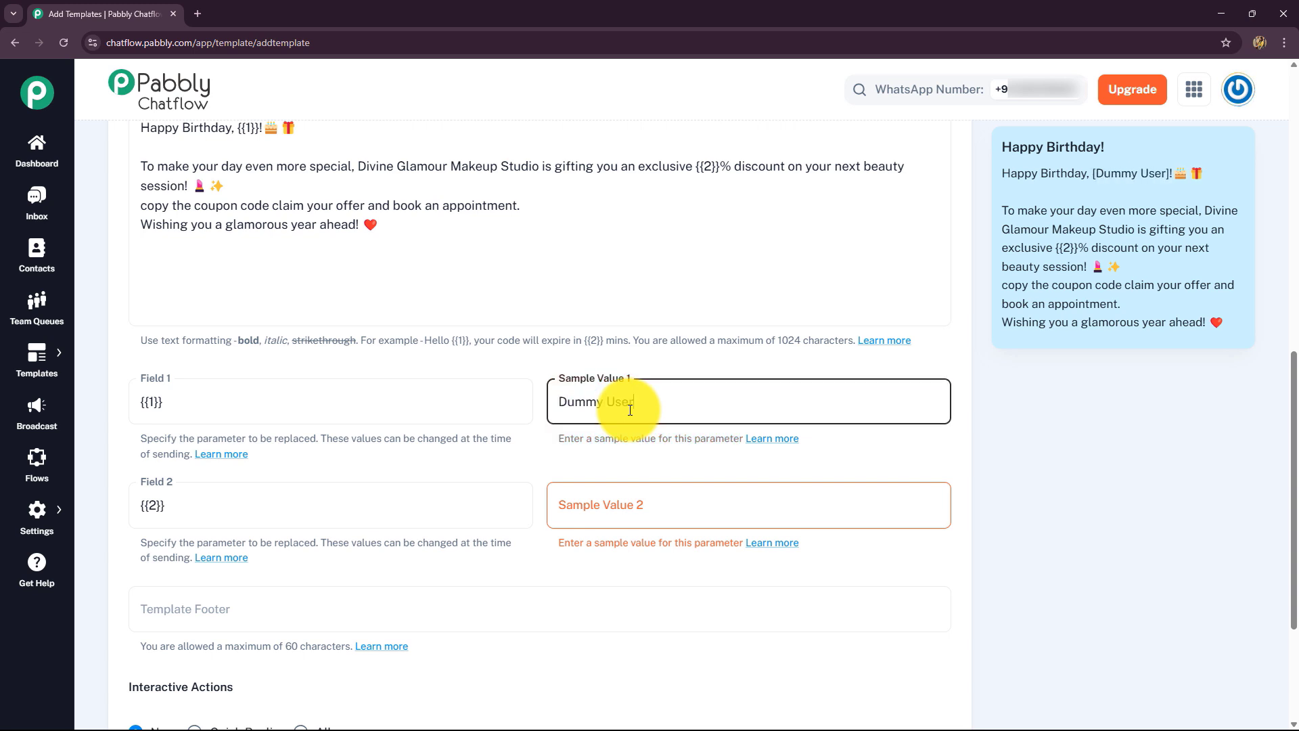
pyautogui.click(590, 517)
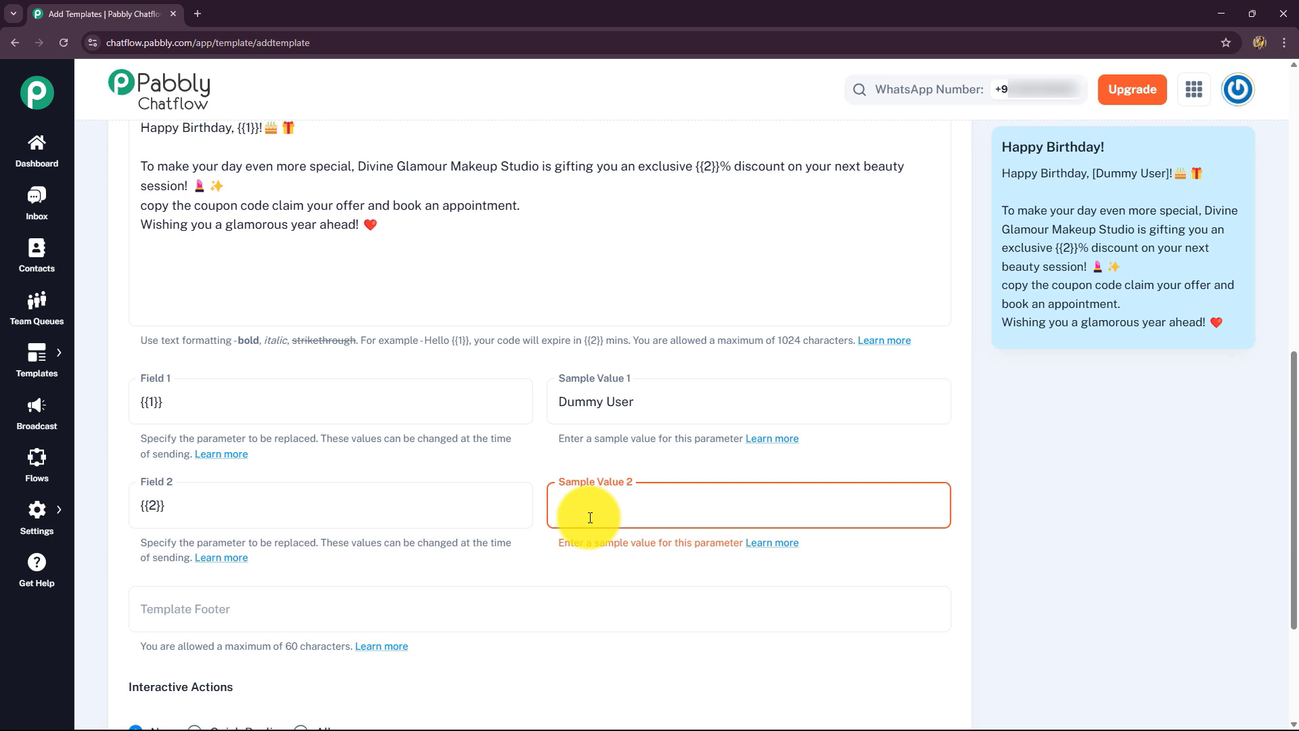
pyautogui.write('40')
# Set the interactive actions to All and enter the coupon code BIRTHDAY40
pyautogui.scroll(-3, 388, 551)
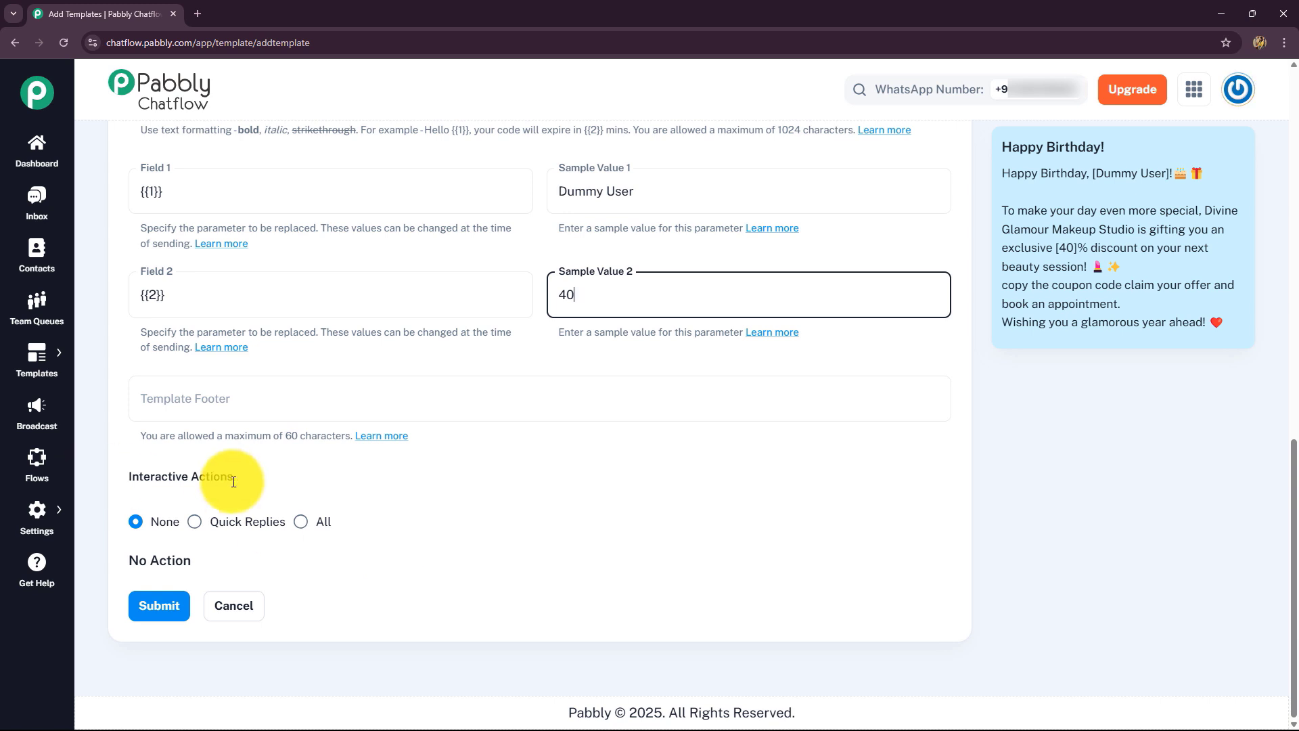
pyautogui.click(300, 521)
pyautogui.scroll(-4, 255, 468)
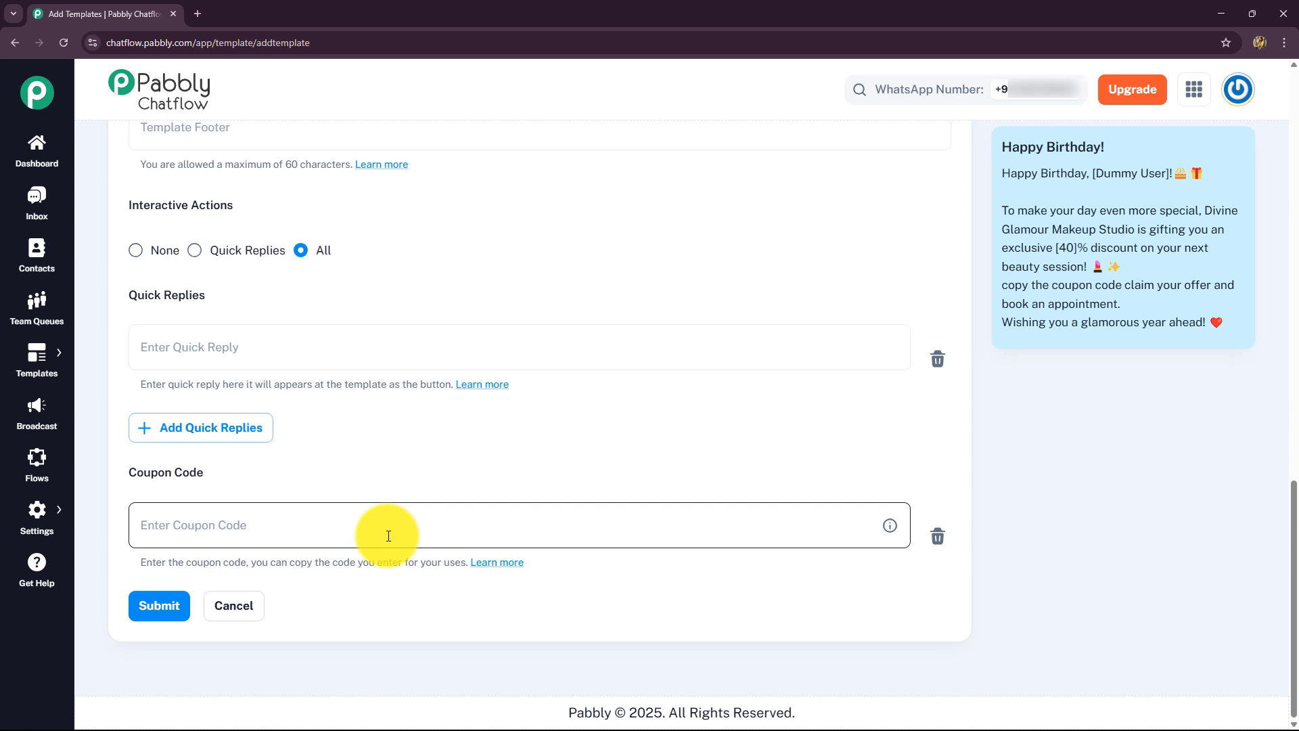
pyautogui.click(208, 526)
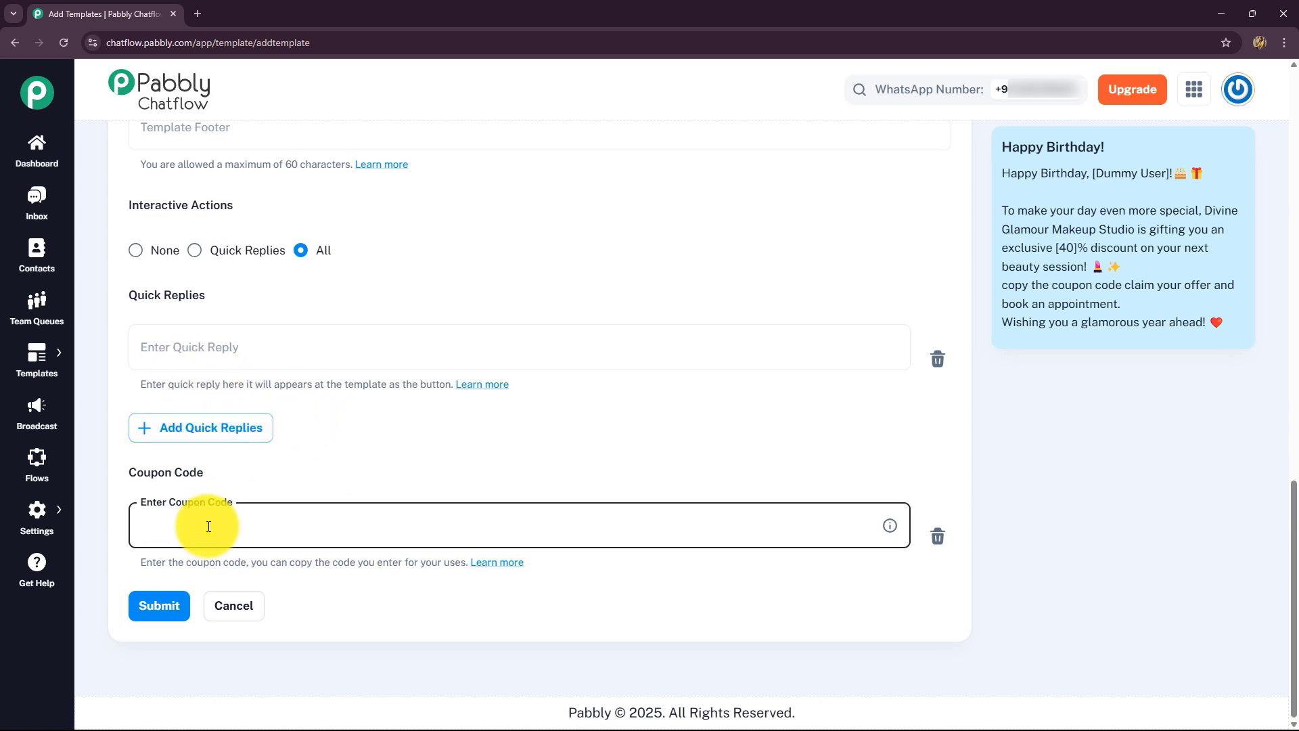
pyautogui.write('BIRTHDAY40')
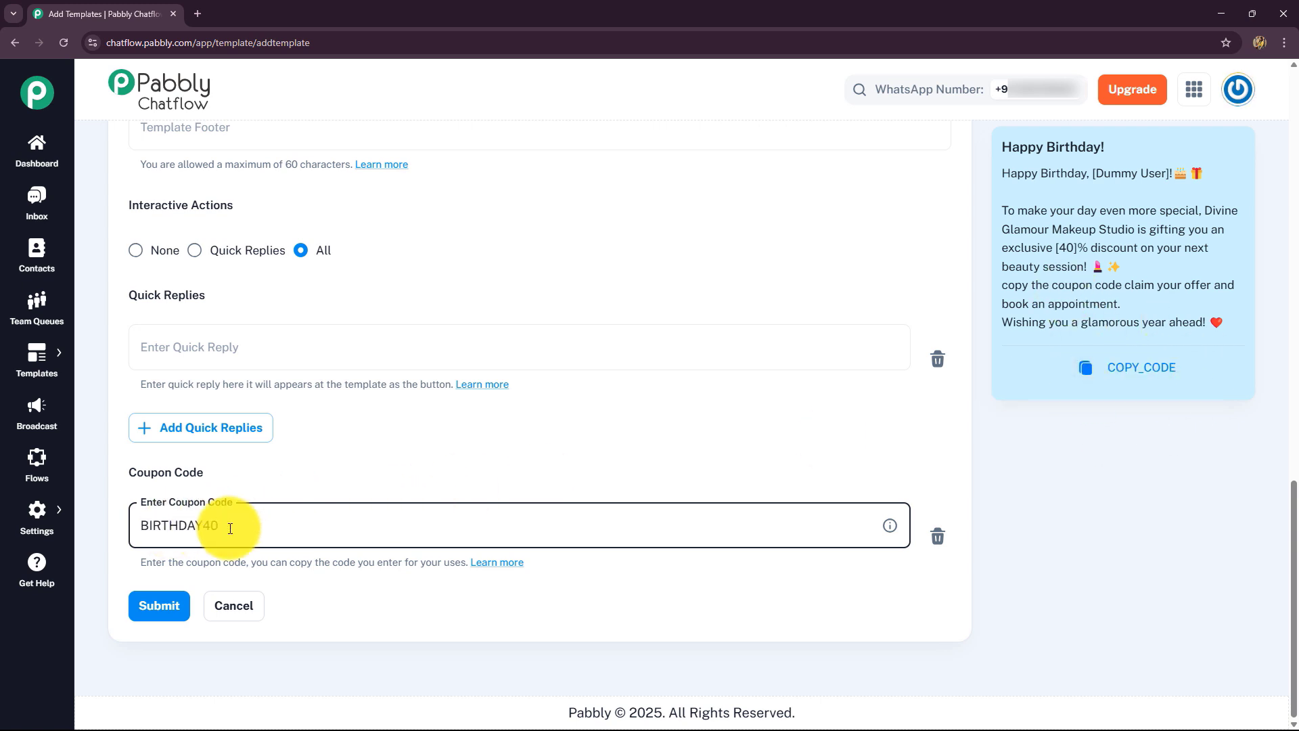
# Review the completed discount_offers form and its message preview, and go back to the templates list
pyautogui.scroll(10, 383, 601)
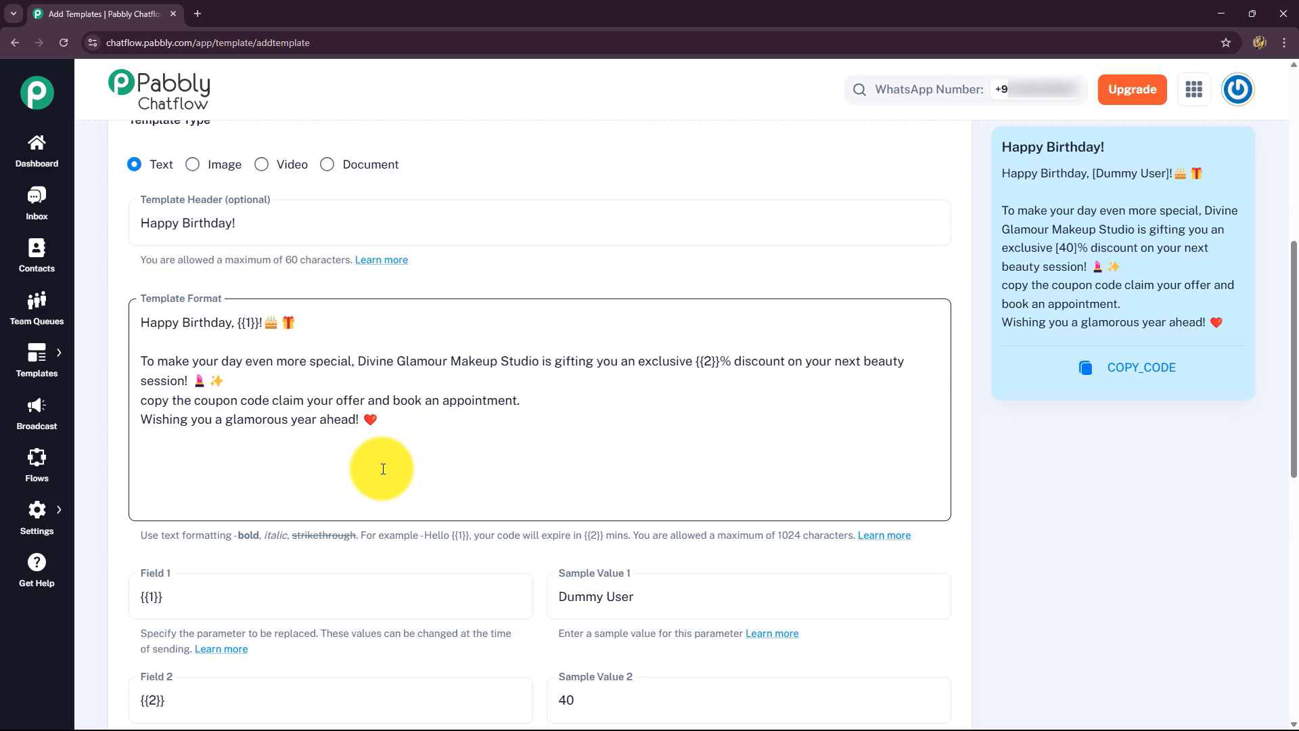
pyautogui.scroll(-10, 383, 469)
pyautogui.scroll(15, 377, 489)
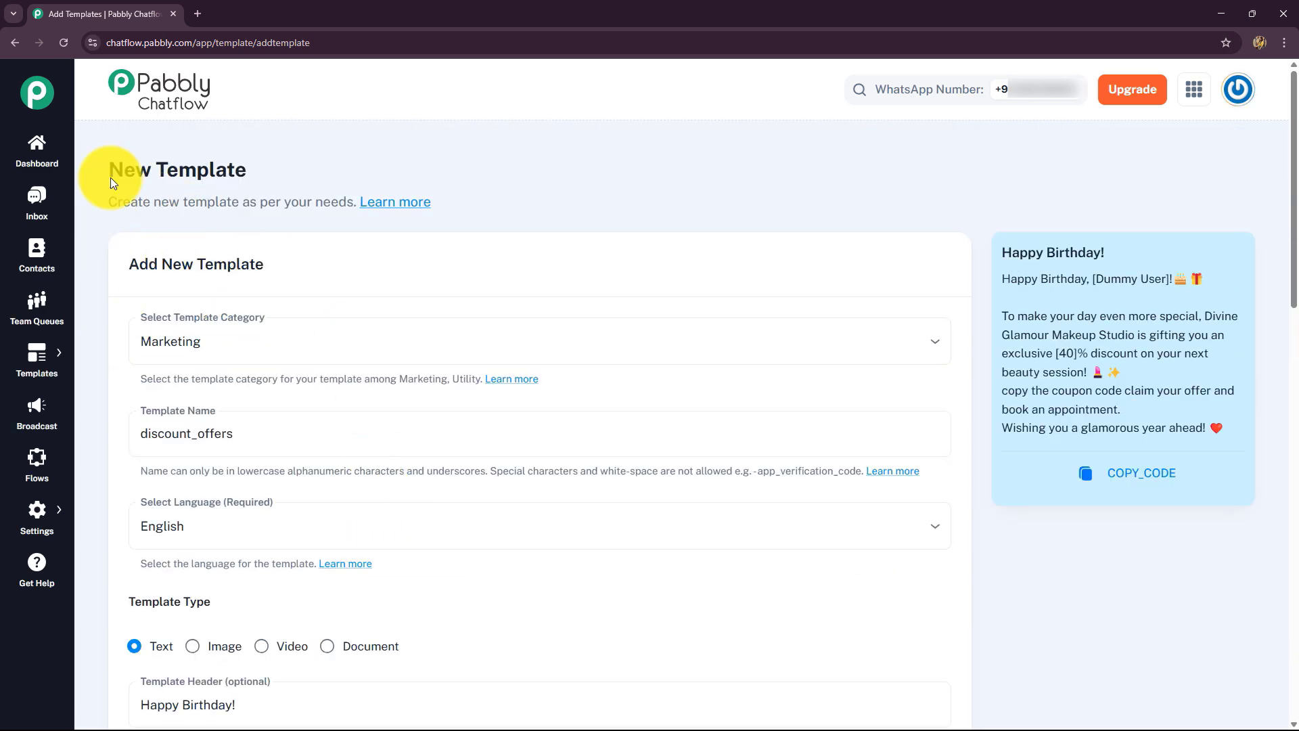
pyautogui.click(37, 358)
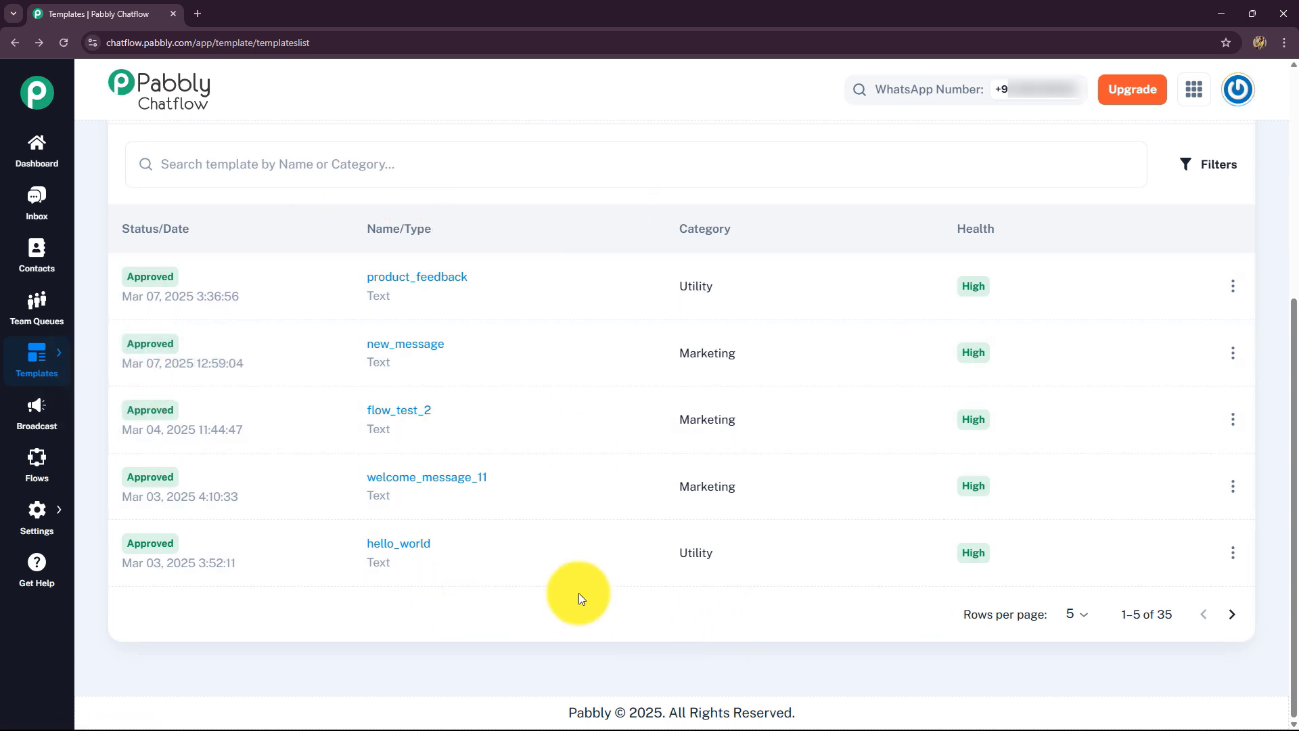
# Browse the ready-made Ecommerce templates on the Explore Templates page
pyautogui.moveTo(36, 351)
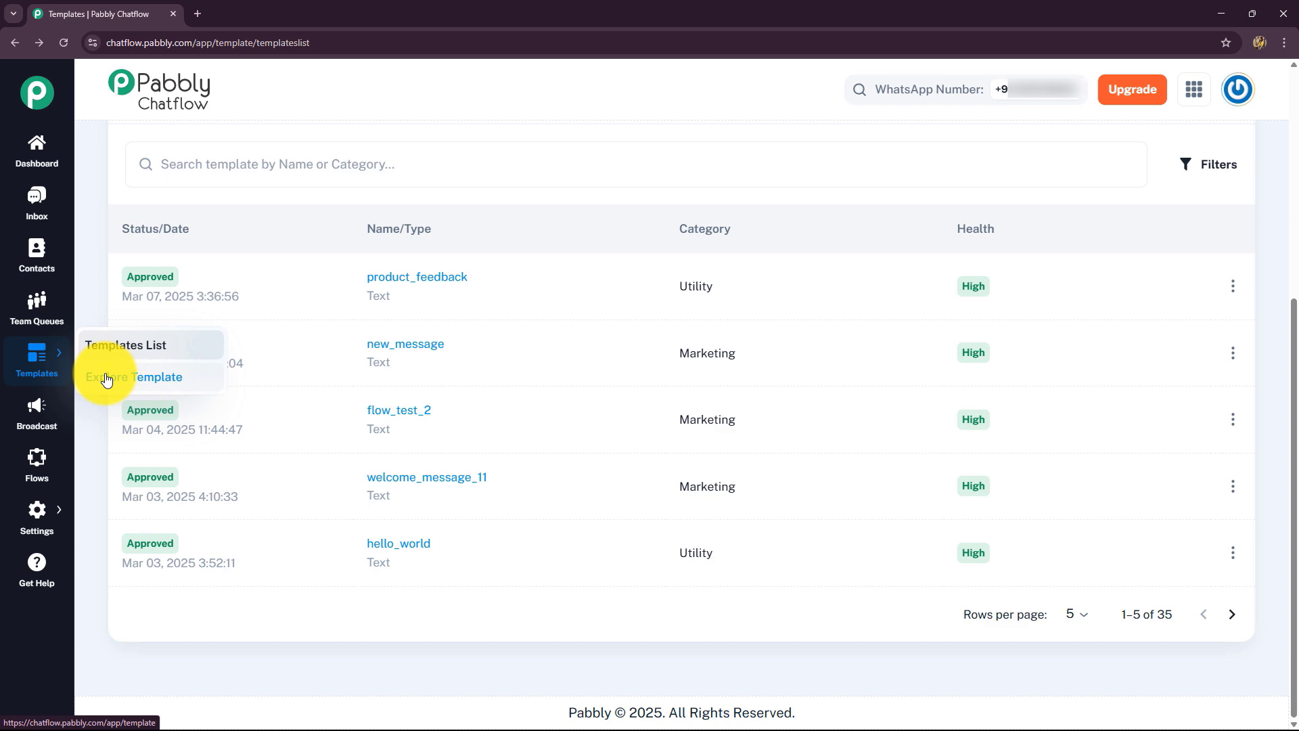
pyautogui.click(107, 378)
pyautogui.scroll(-3, 313, 449)
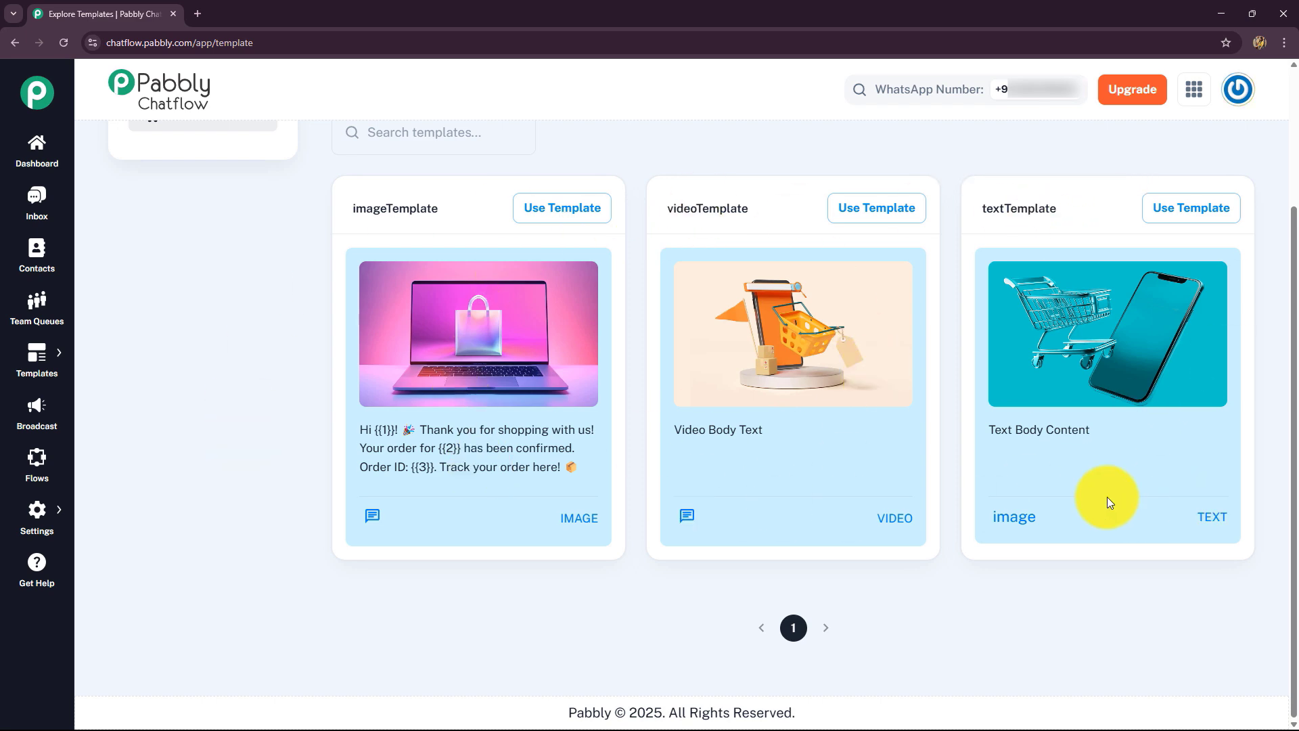
pyautogui.scroll(1, 1109, 500)
pyautogui.scroll(1, 1121, 510)
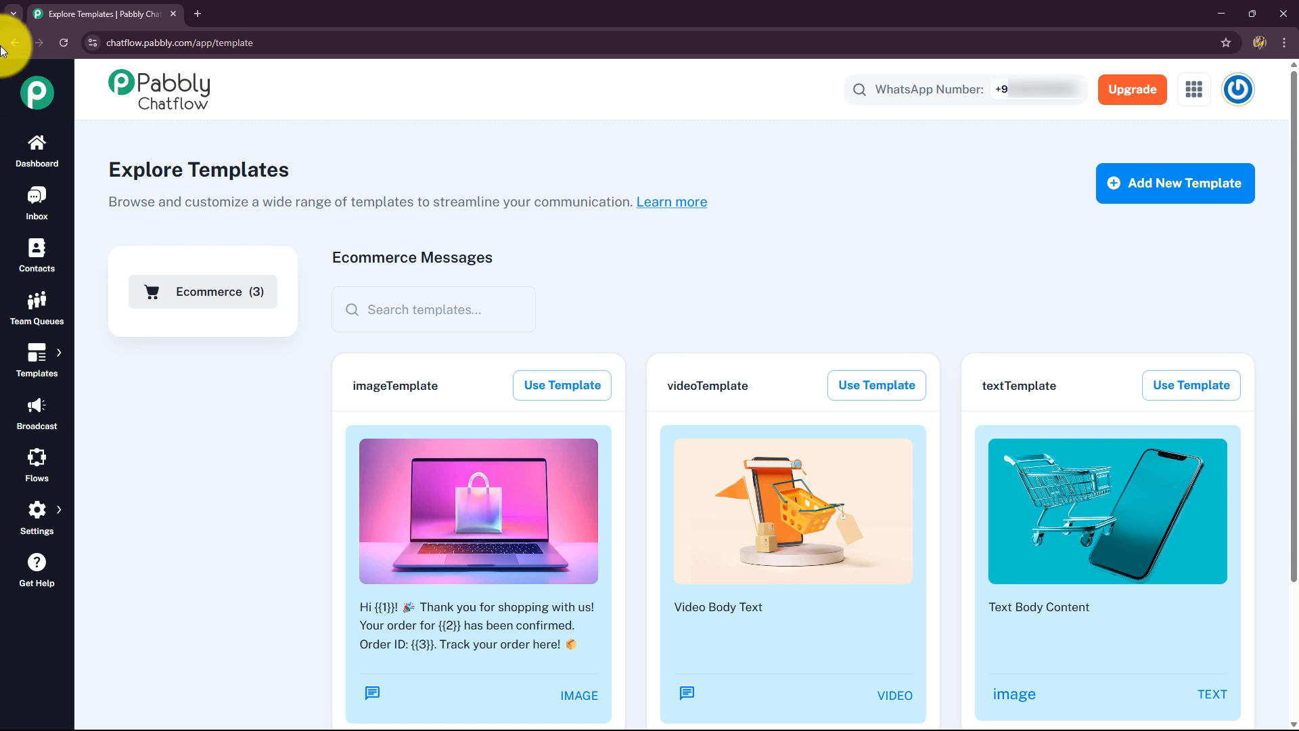
# Return to the templates list and view the product_feedback message preview, closing it when done
pyautogui.click(35, 365)
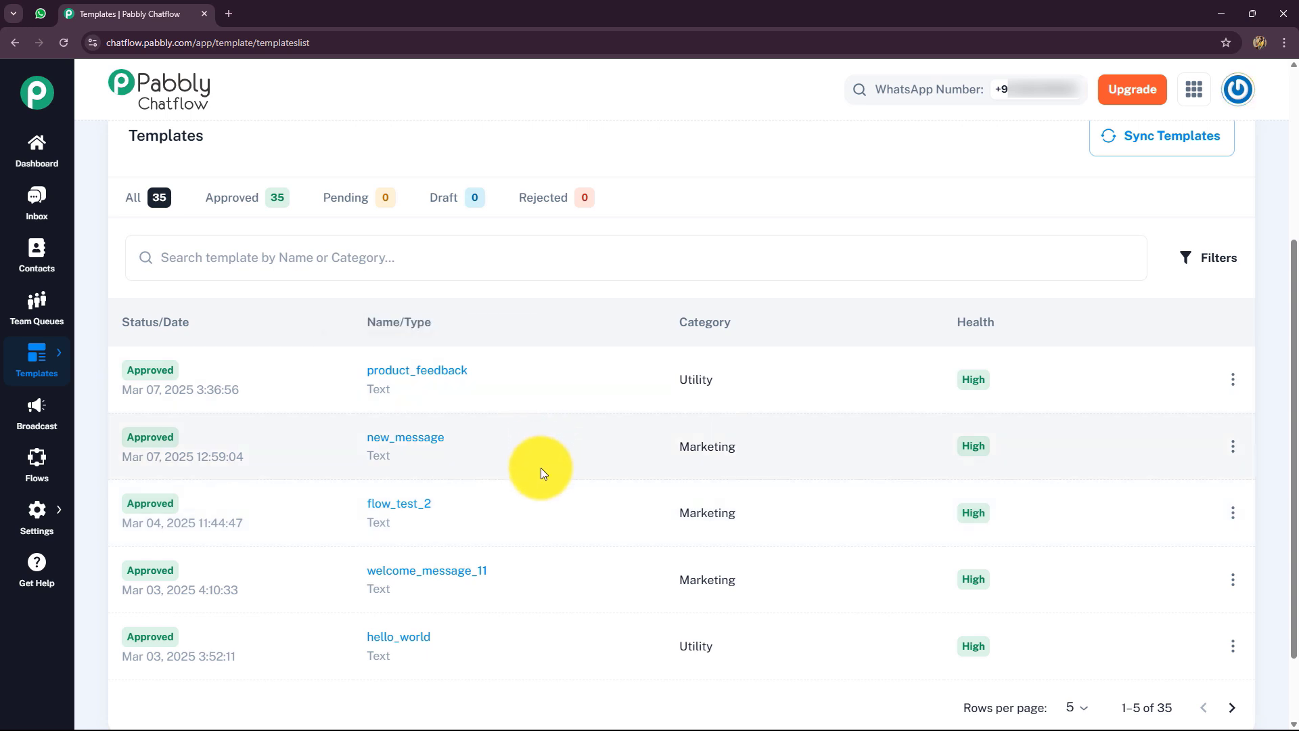
pyautogui.click(424, 379)
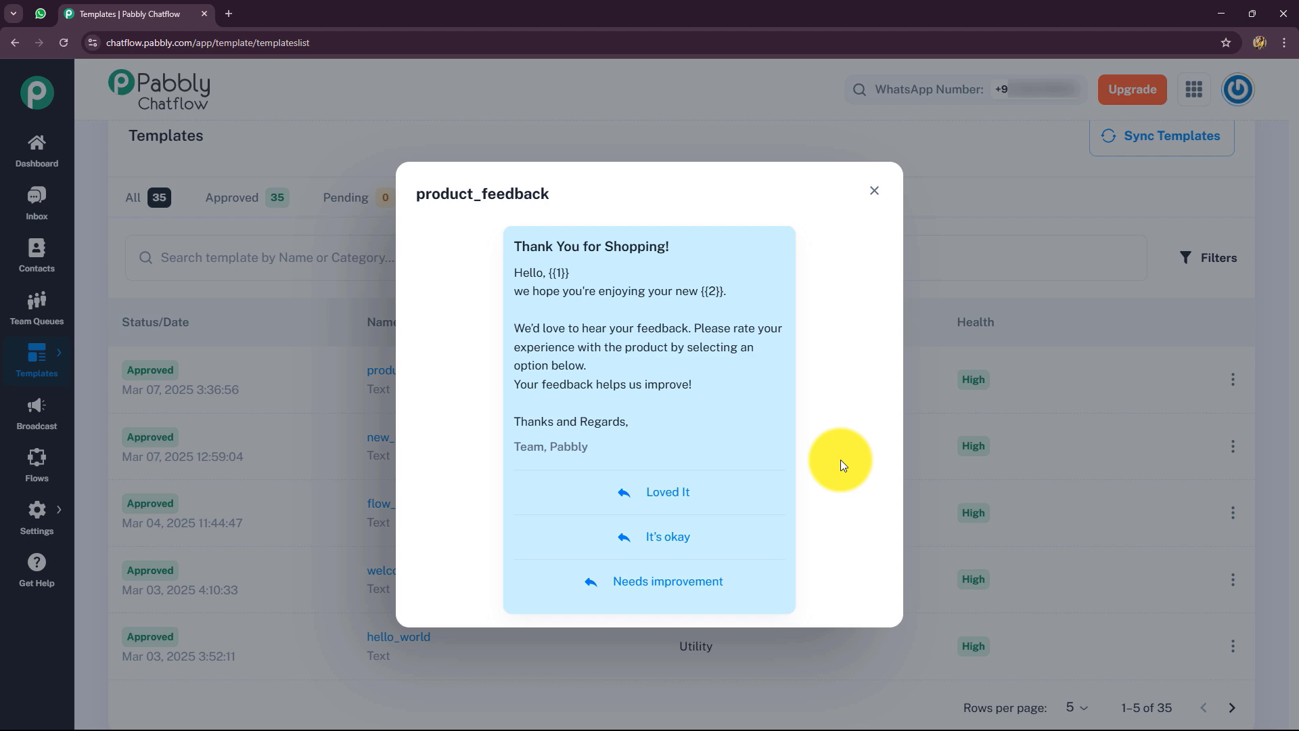
pyautogui.click(874, 192)
# Switch to WhatsApp Web, answer the received feedback message with the Loved It quick reply, and return to Pabbly Chatflow
pyautogui.click(40, 13)
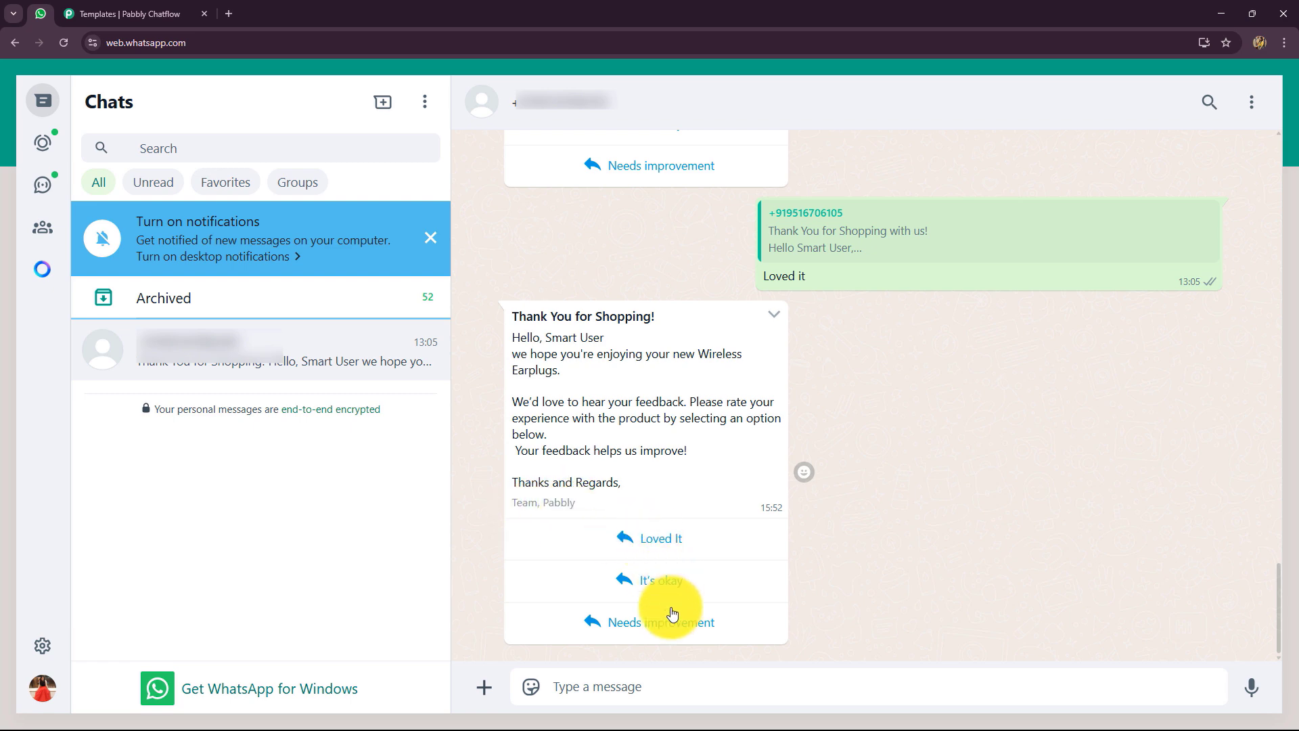
pyautogui.click(652, 546)
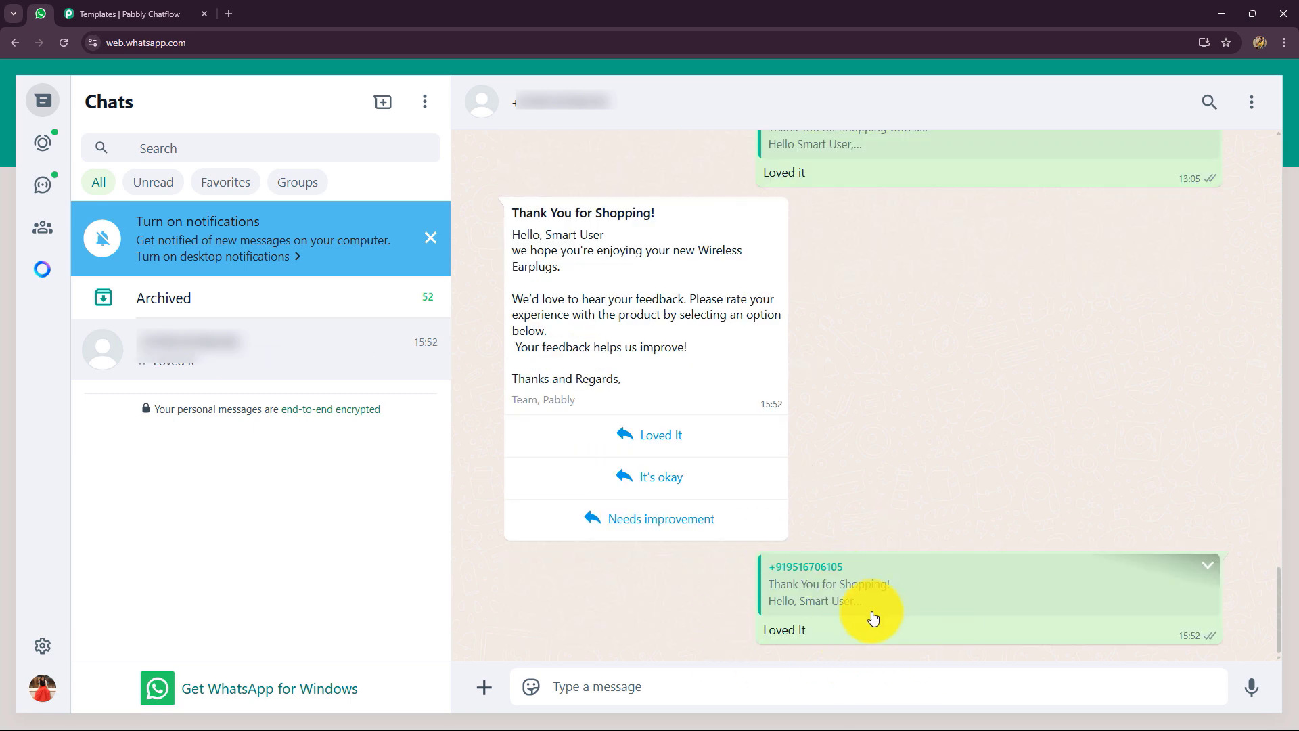
pyautogui.click(135, 22)
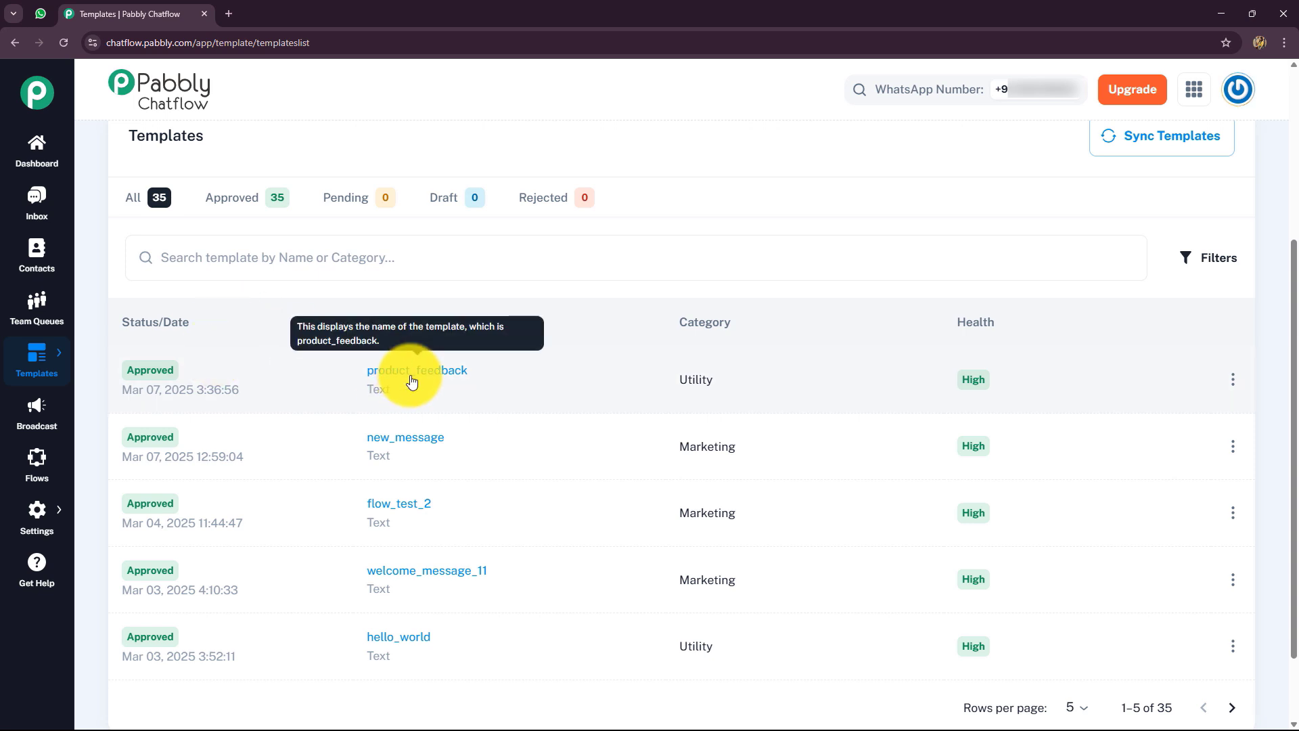
# Check the chat in the inbox for the sent template message and the customer's reply
pyautogui.click(42, 215)
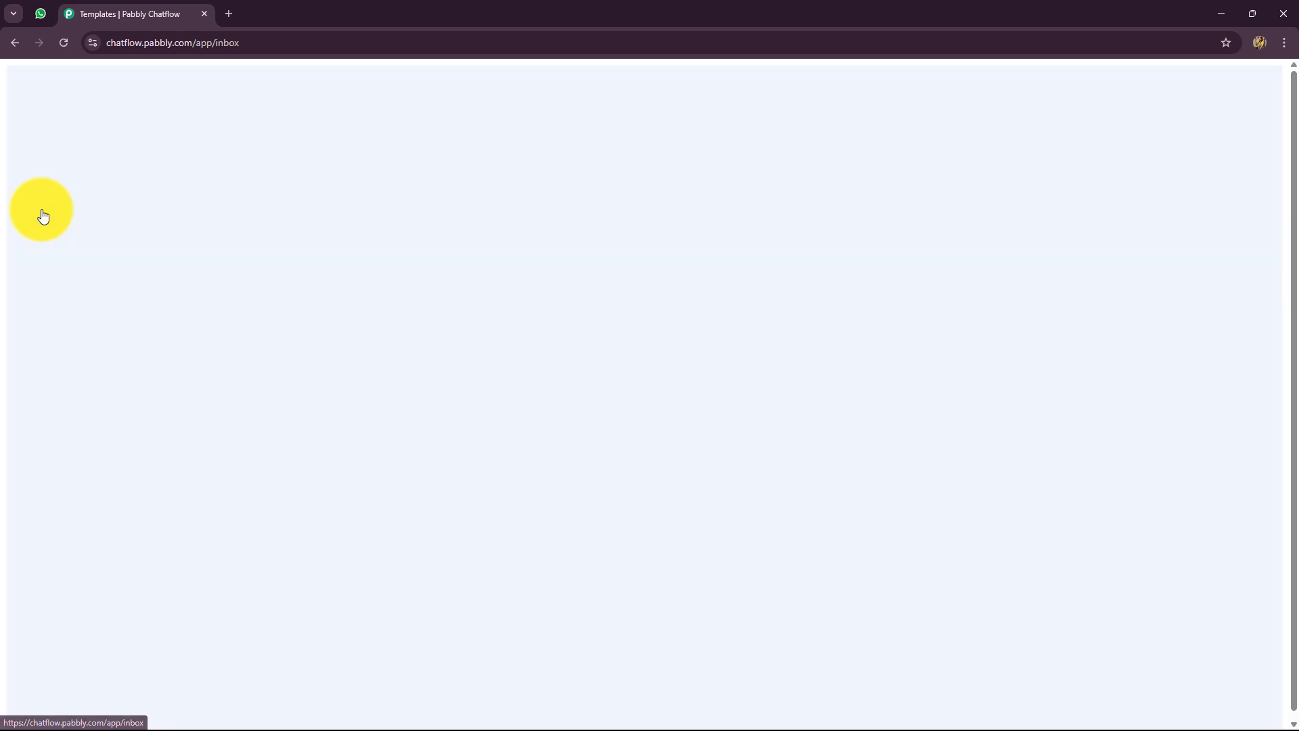
pyautogui.scroll(-2, 674, 314)
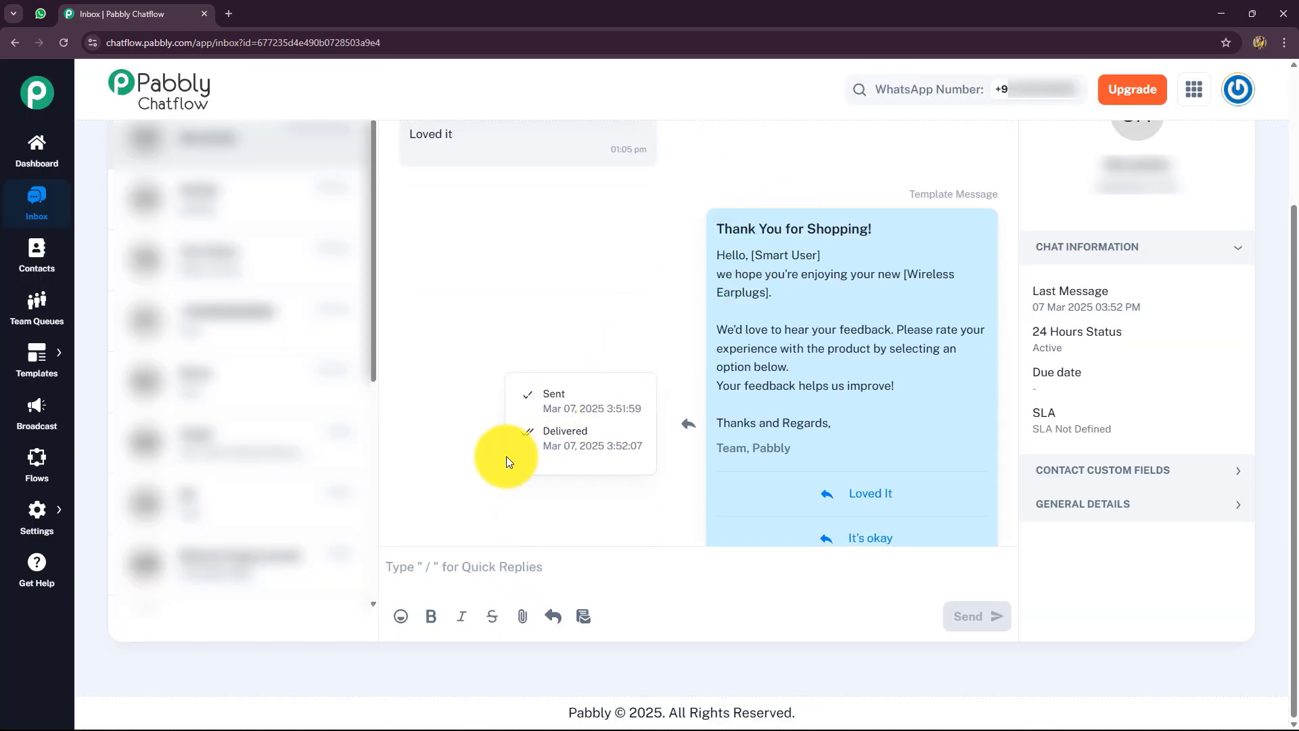
pyautogui.scroll(-4, 507, 458)
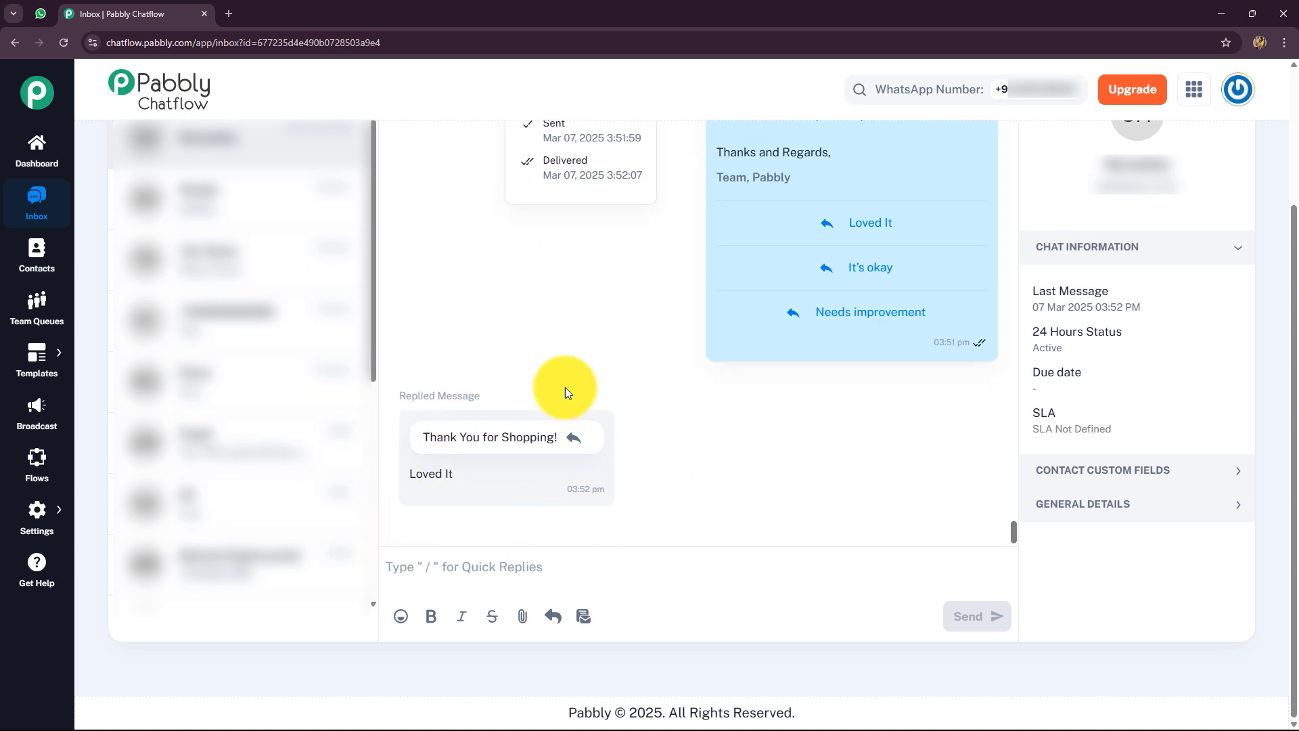
# Go back to the templates list and look over the template sync option and the listed templates
pyautogui.moveTo(34, 362)
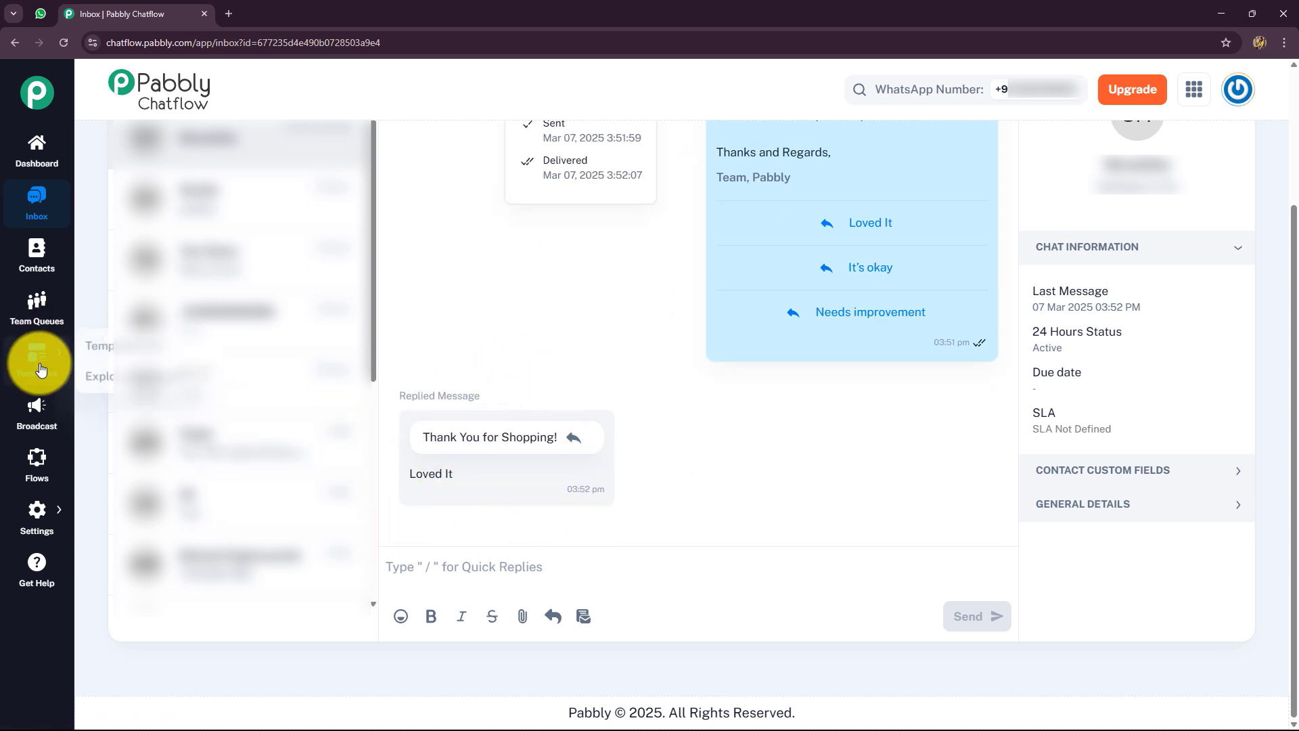
pyautogui.click(93, 345)
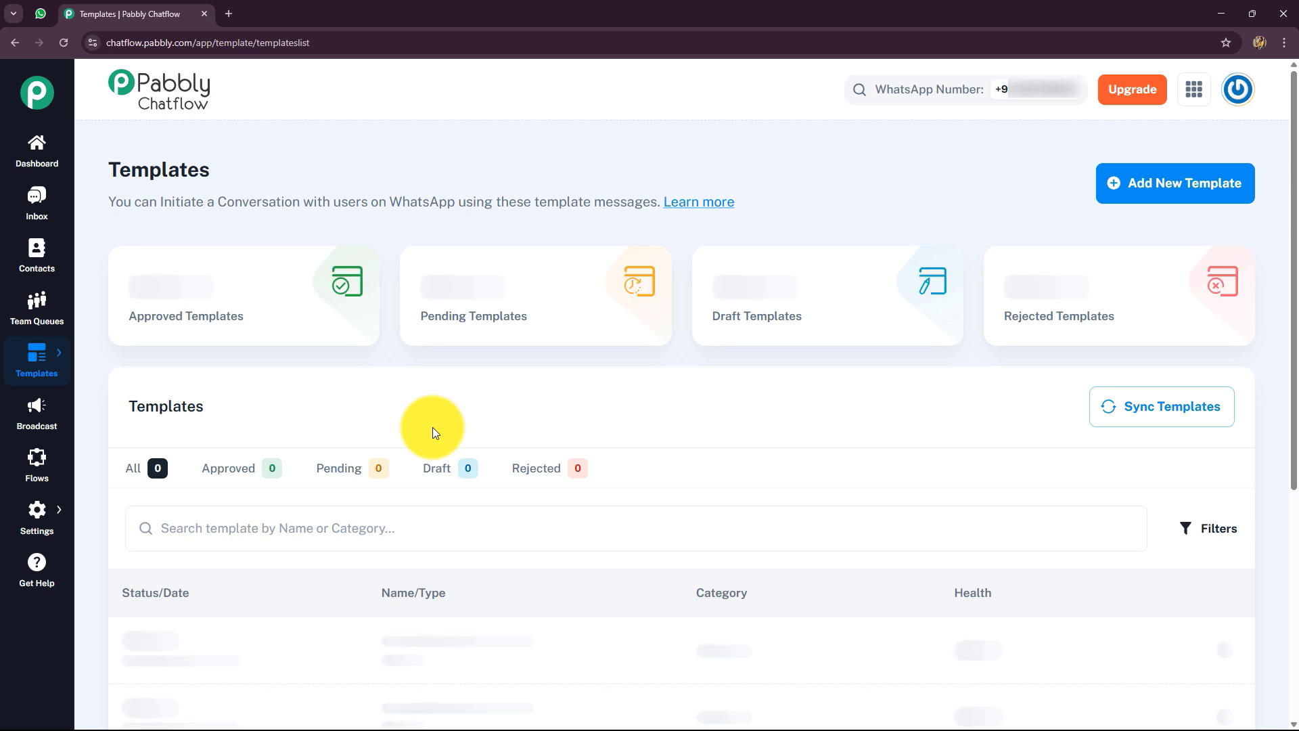
pyautogui.scroll(-4, 432, 427)
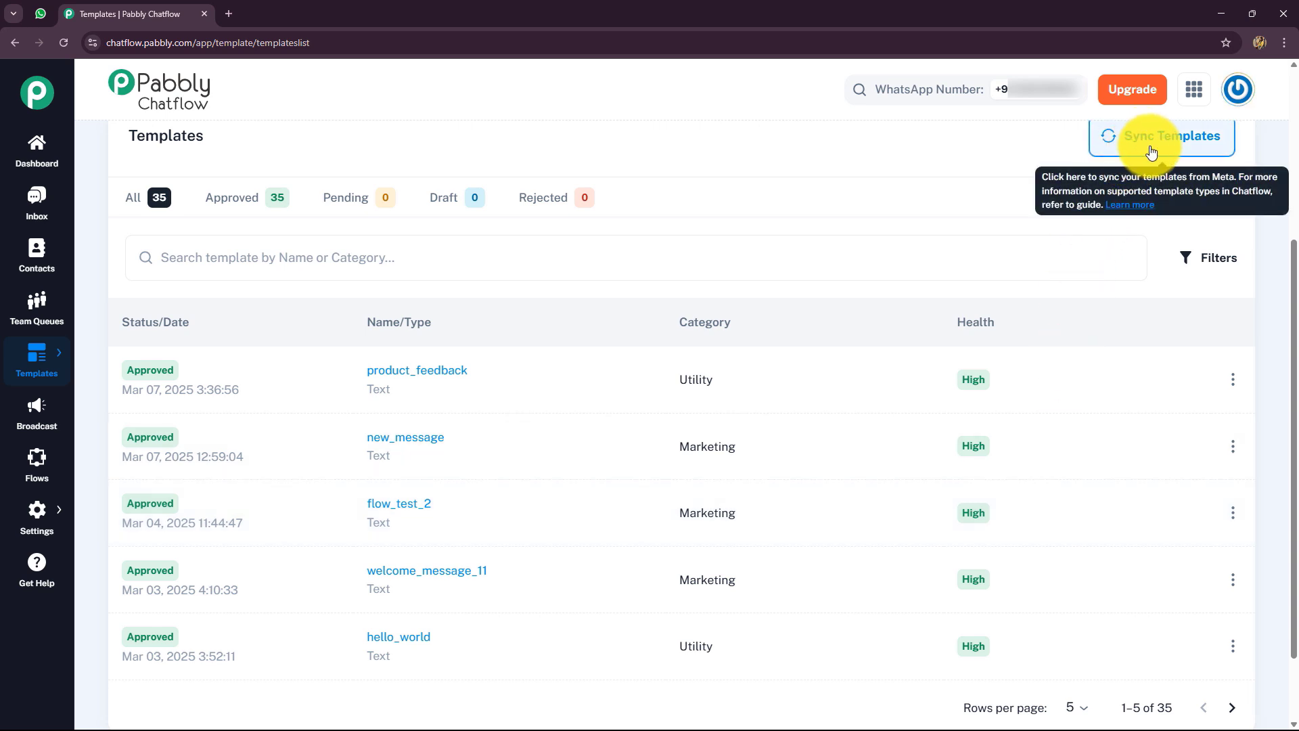
pyautogui.scroll(-2, 299, 460)
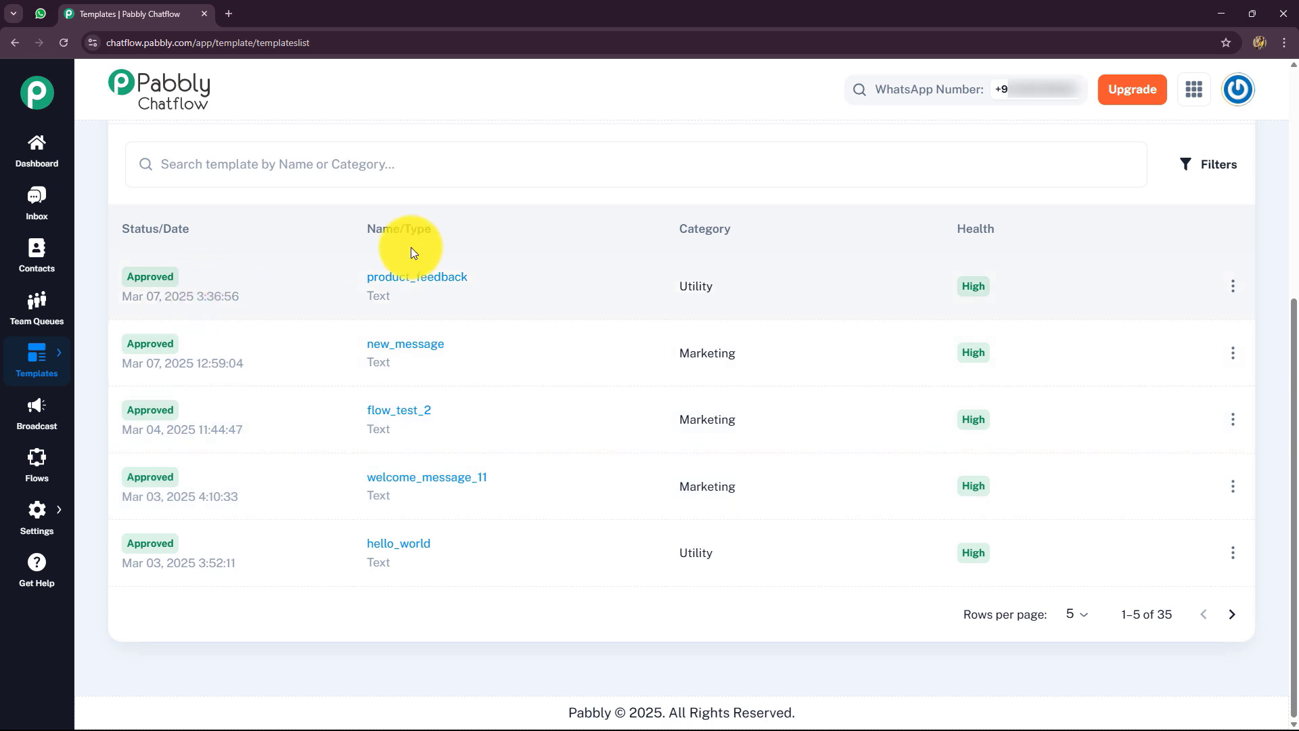